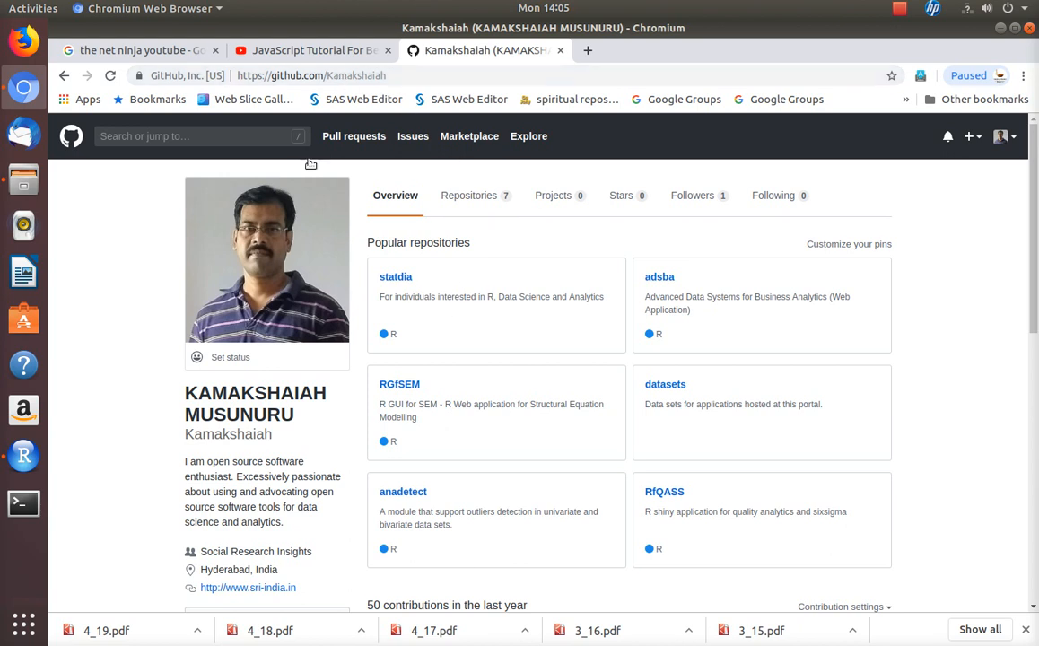
- Open the MLtRS repository from the profile's repositories list and show its clone or download options
{"action": "left_click", "coordinate": [480, 198]}
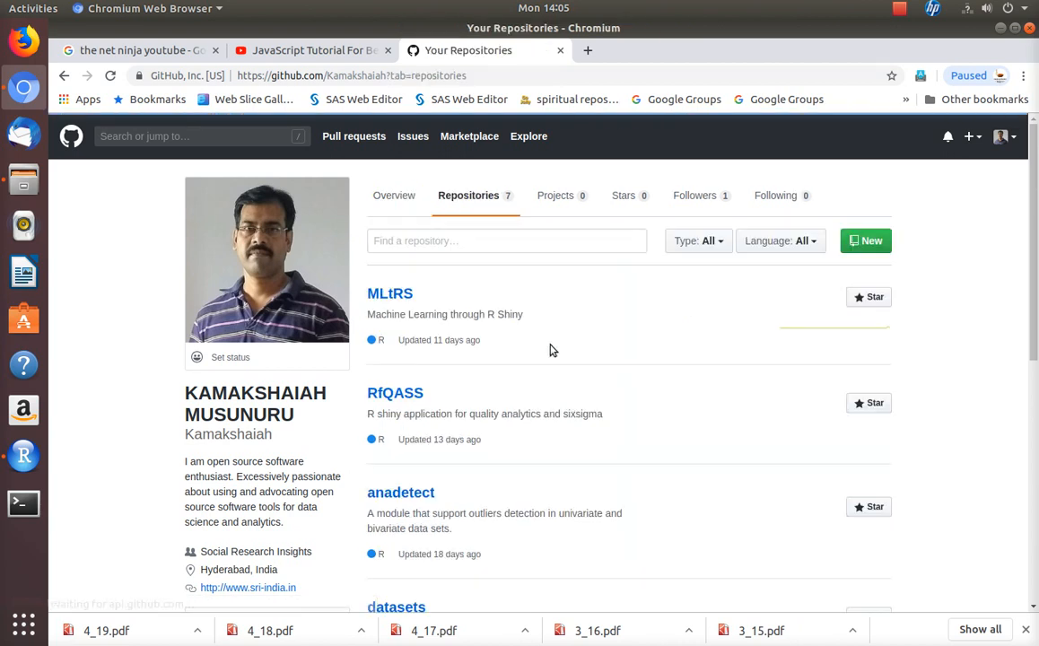
{"action": "scroll", "coordinate": [459, 366], "scroll_direction": "down", "scroll_amount": 2}
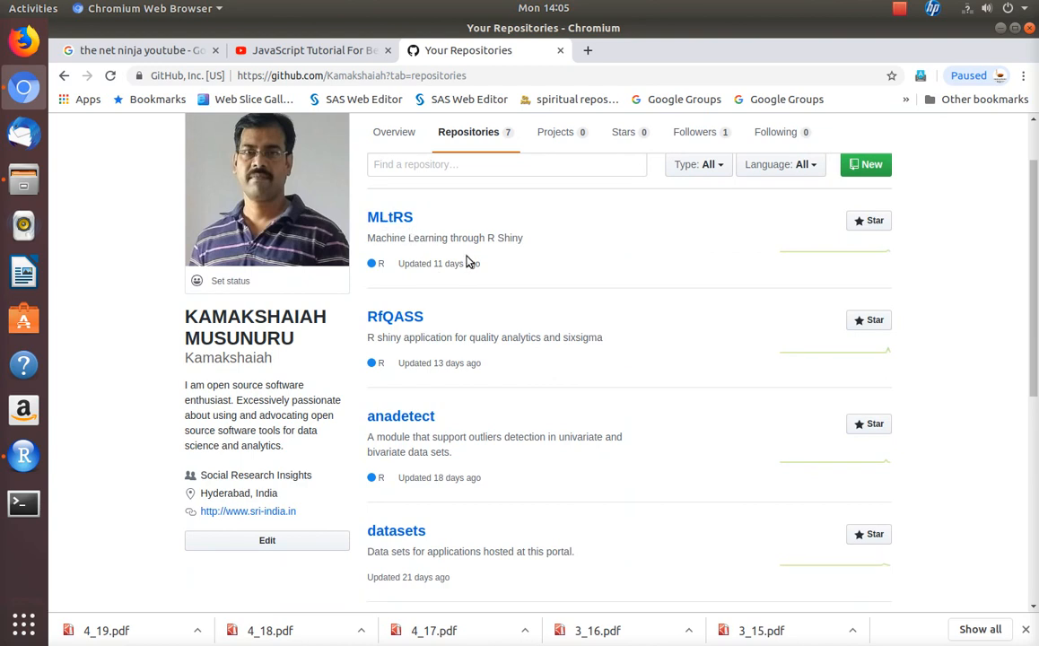
{"action": "left_click", "coordinate": [391, 220]}
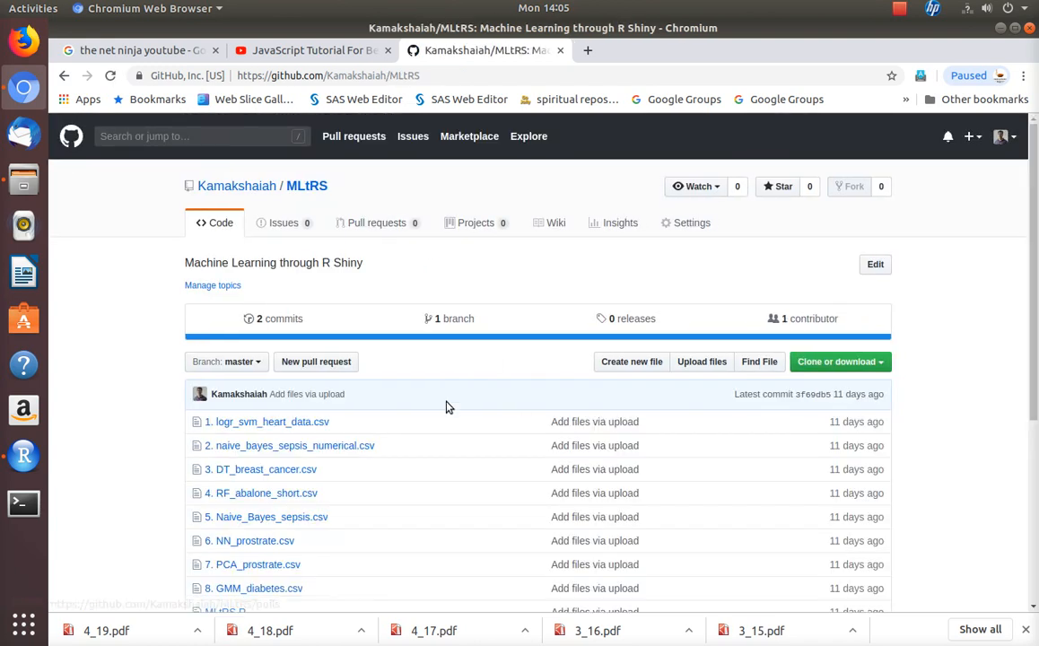
{"action": "scroll", "coordinate": [242, 344], "scroll_direction": "down", "scroll_amount": 3}
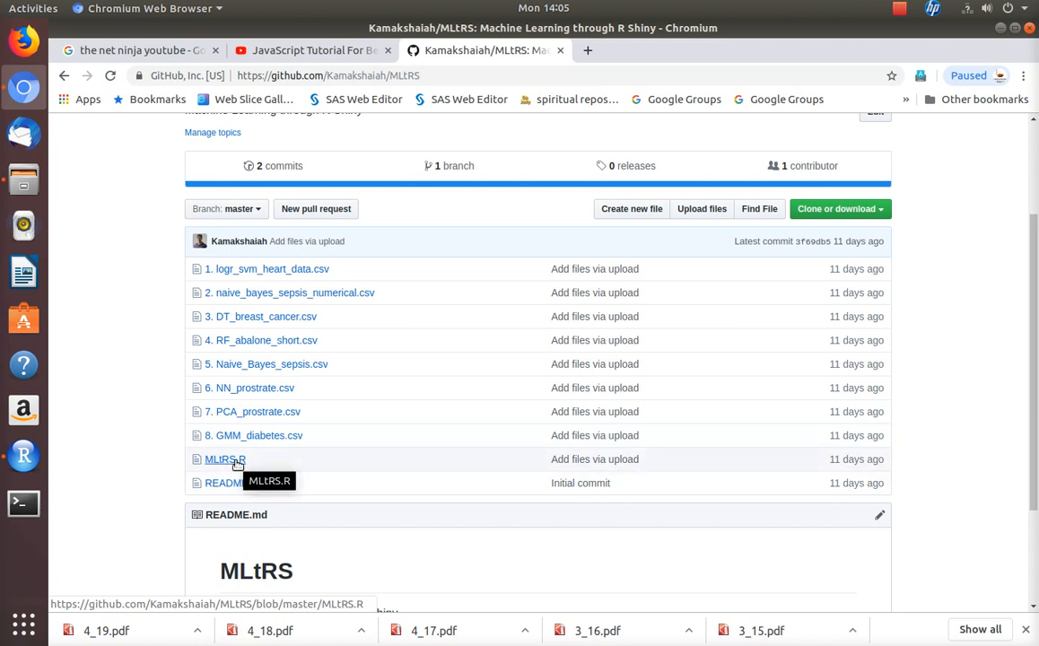
{"action": "left_click", "coordinate": [871, 210]}
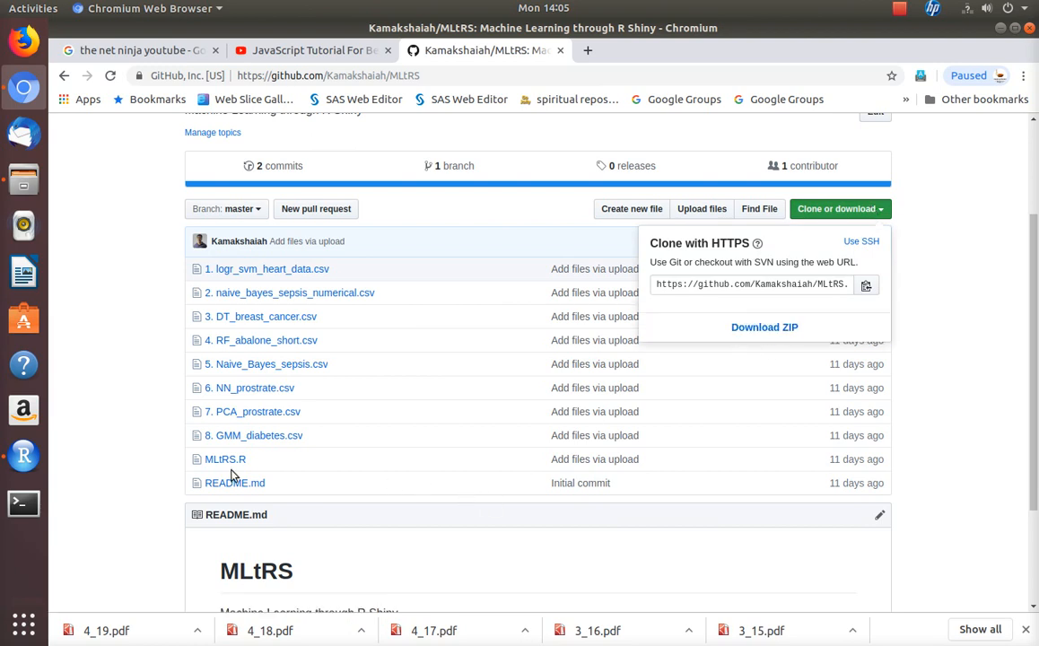
- In the file manager, go to the 82 GB Volume's WORK/R/MLTRS/mltrs/MLTRS/MLTRS folder
{"action": "left_click", "coordinate": [22, 188]}
{"action": "left_click", "coordinate": [121, 275]}
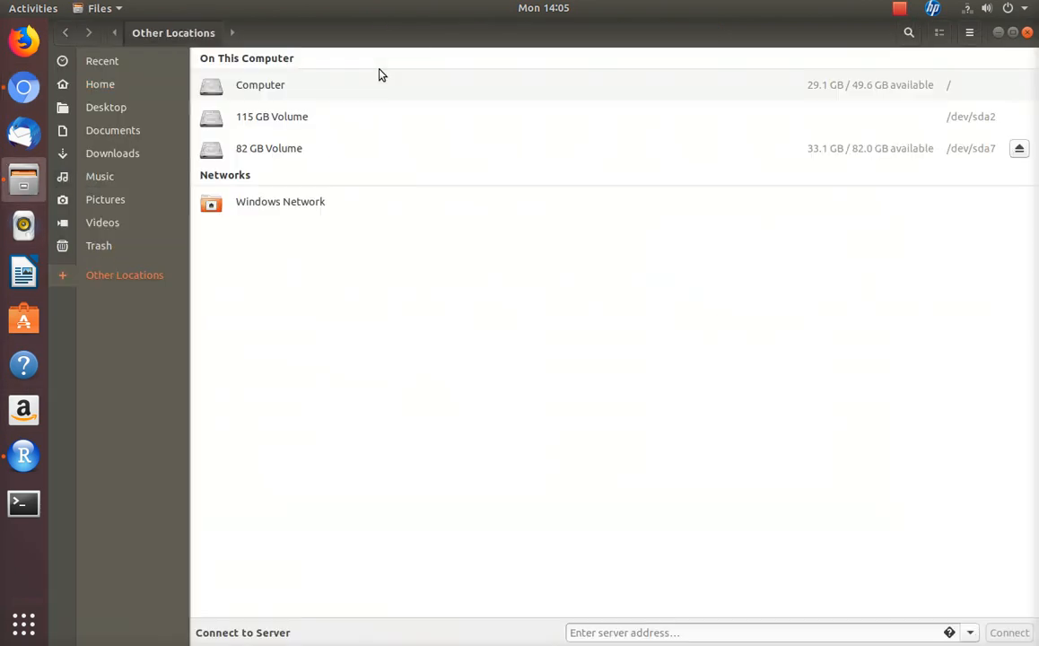
{"action": "left_click", "coordinate": [269, 148]}
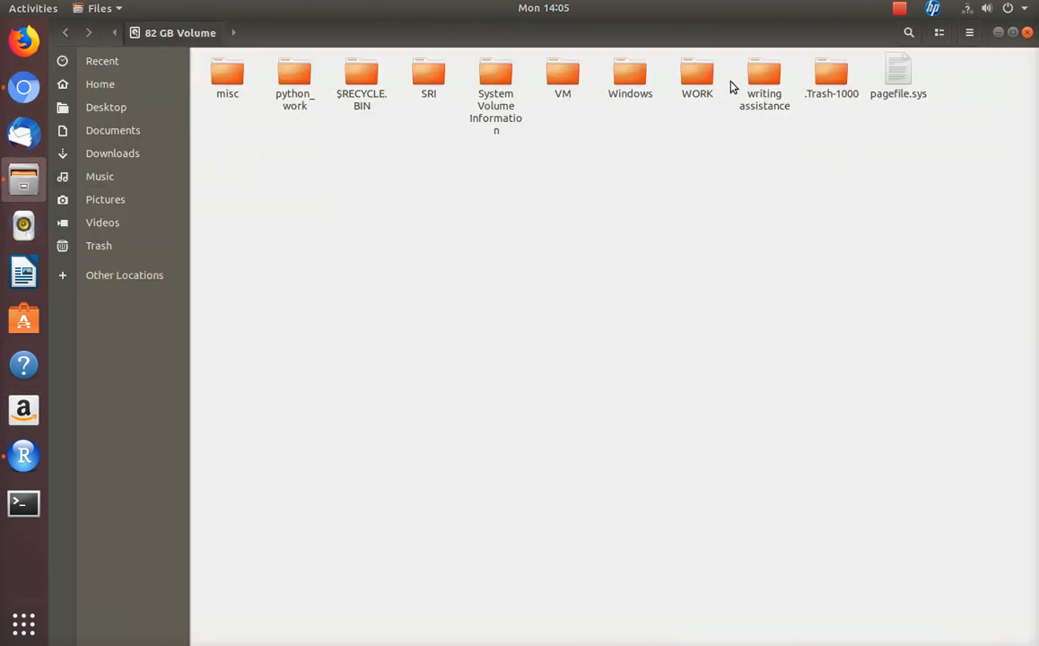
{"action": "double_click", "coordinate": [697, 77]}
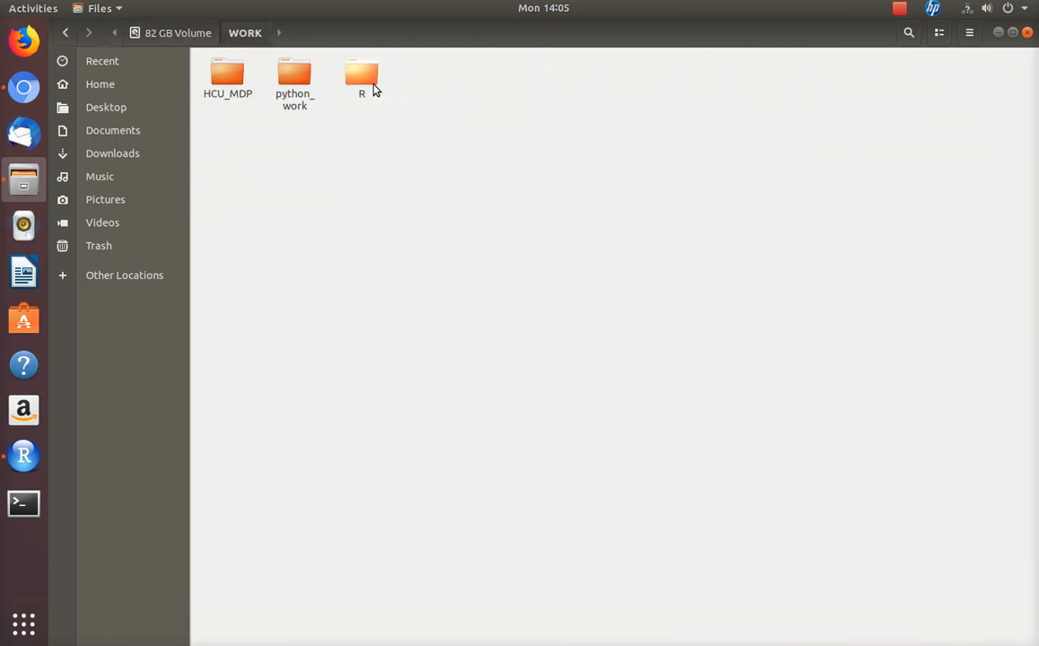
{"action": "double_click", "coordinate": [359, 75]}
{"action": "double_click", "coordinate": [697, 77]}
{"action": "double_click", "coordinate": [230, 85]}
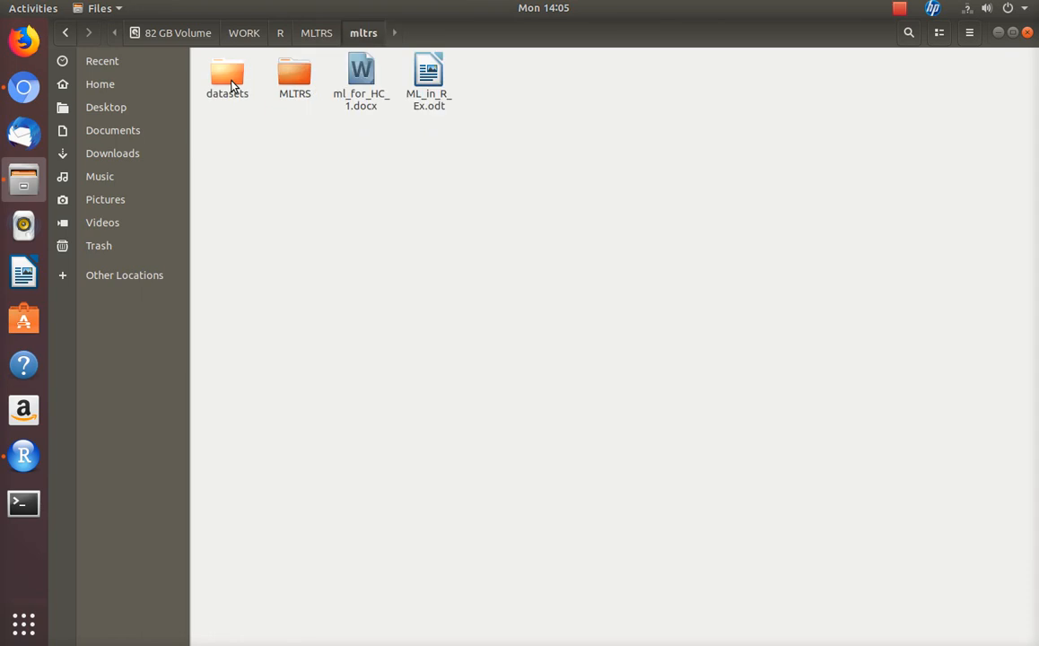
{"action": "double_click", "coordinate": [296, 79]}
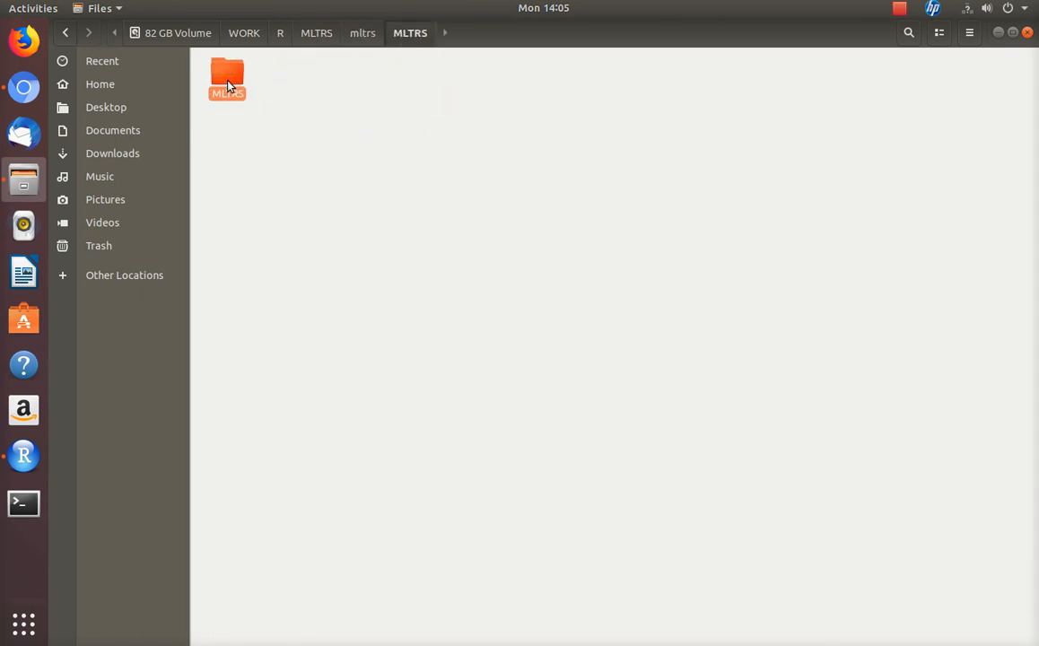
{"action": "double_click", "coordinate": [229, 82]}
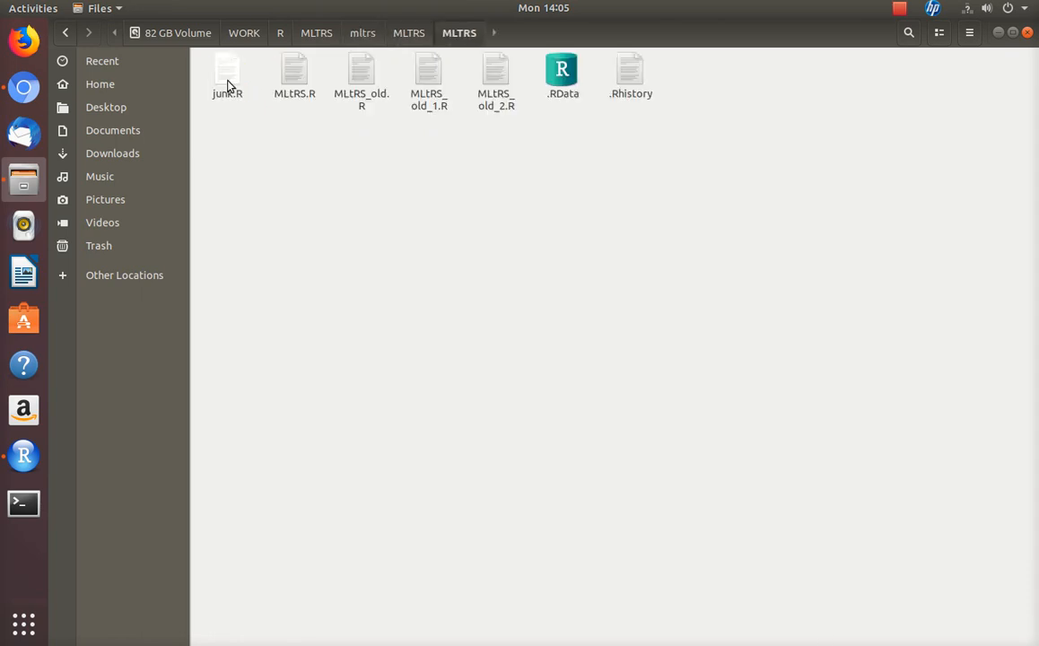
- Open MLtRS.R with RStudio
{"action": "right_click", "coordinate": [295, 78]}
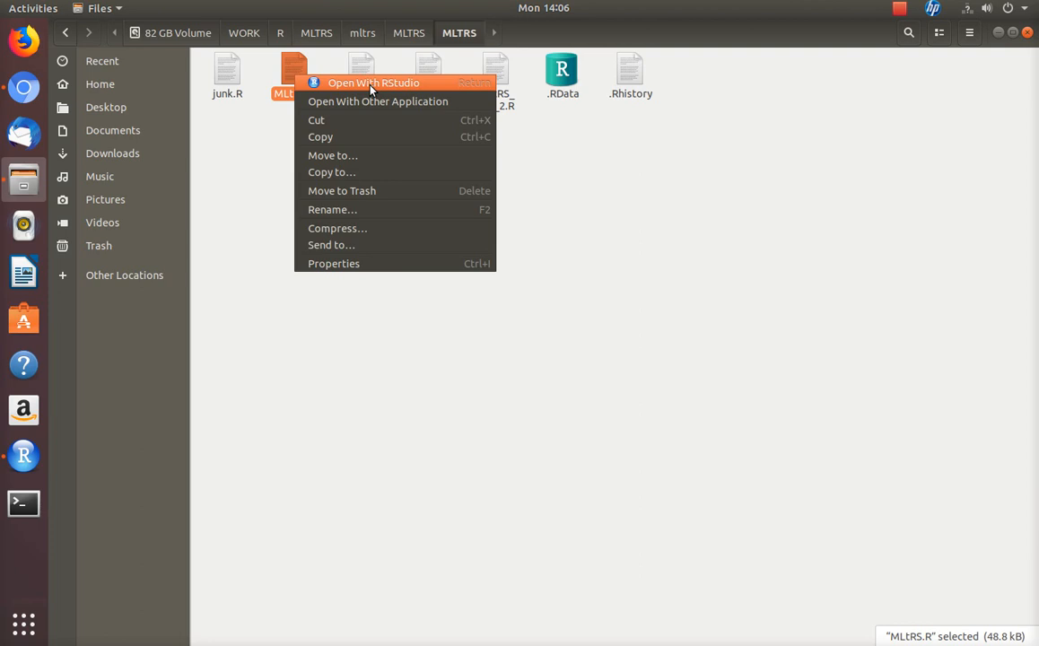
{"action": "left_click", "coordinate": [13, 460]}
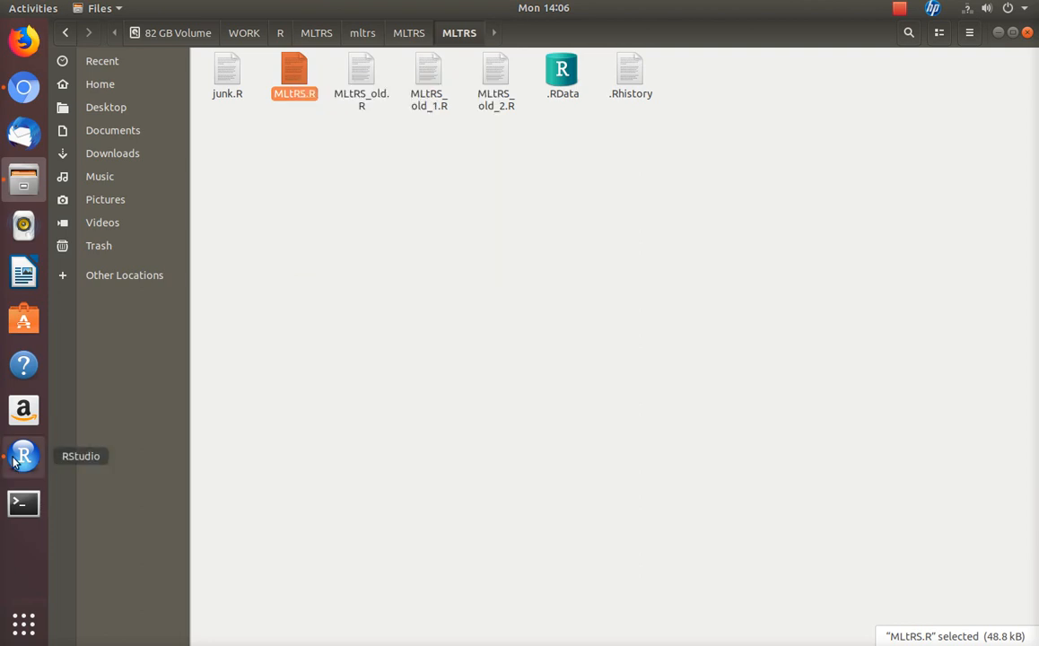
{"action": "left_click", "coordinate": [13, 460]}
{"action": "key", "text": "alt+Tab"}
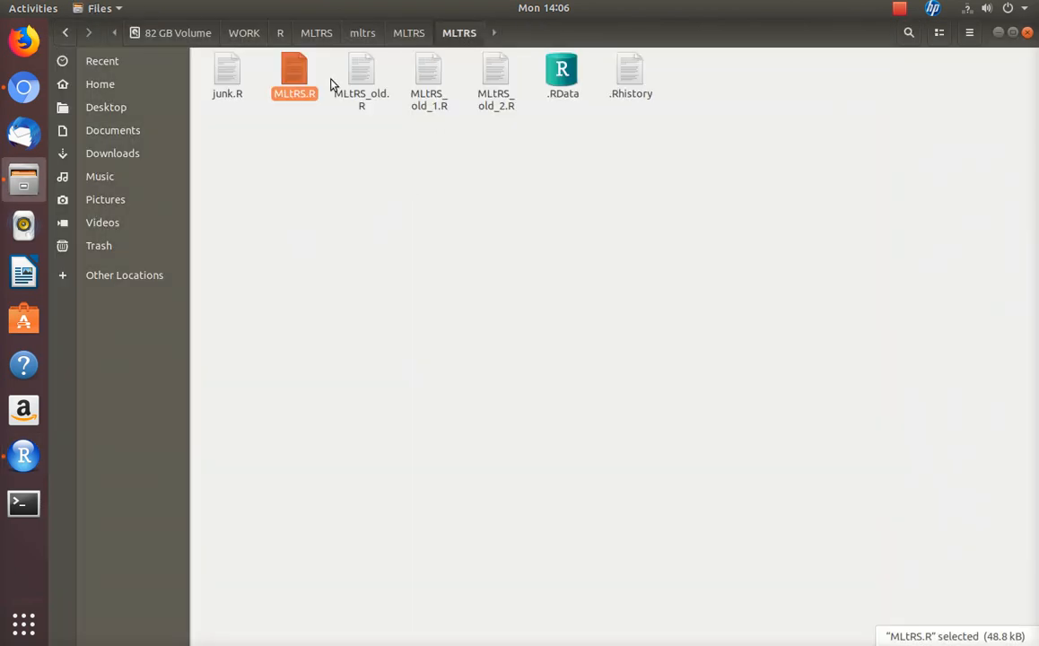
{"action": "right_click", "coordinate": [299, 82]}
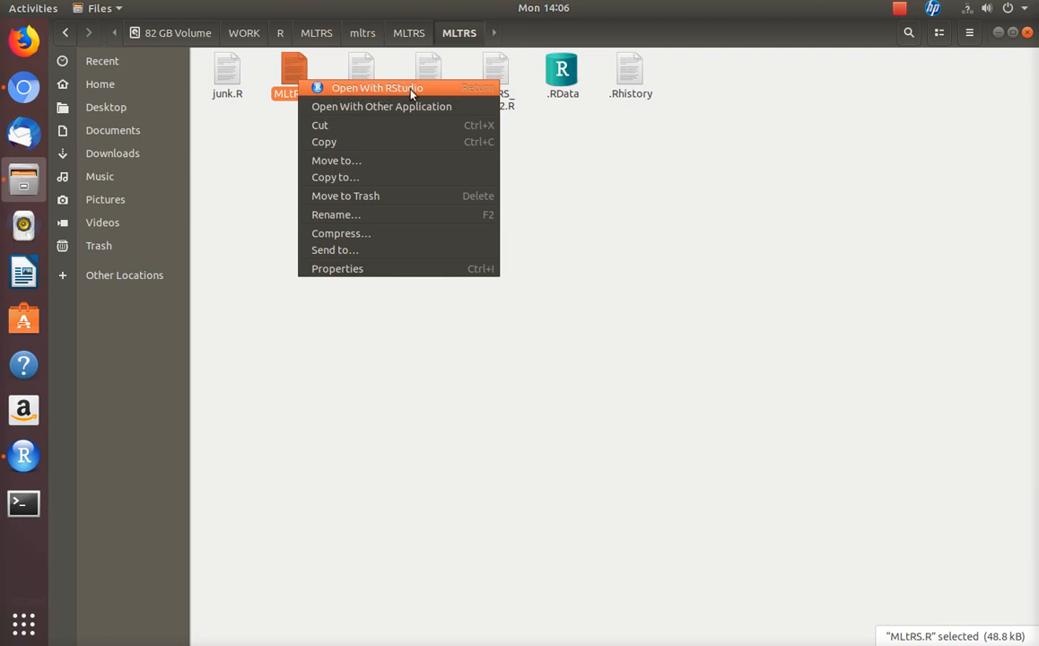
{"action": "left_click", "coordinate": [20, 464]}
{"action": "left_click", "coordinate": [27, 461]}
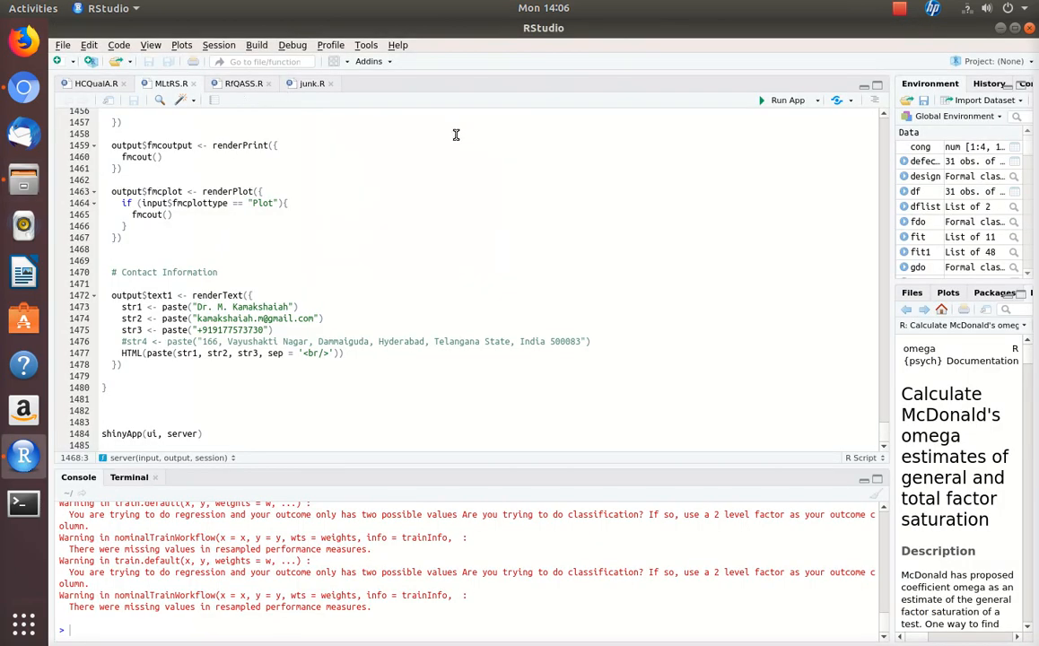
- Widen the script editor pane and run MLtRS.R as a Shiny app
{"action": "left_click_drag", "start_coordinate": [893, 304], "coordinate": [709, 314]}
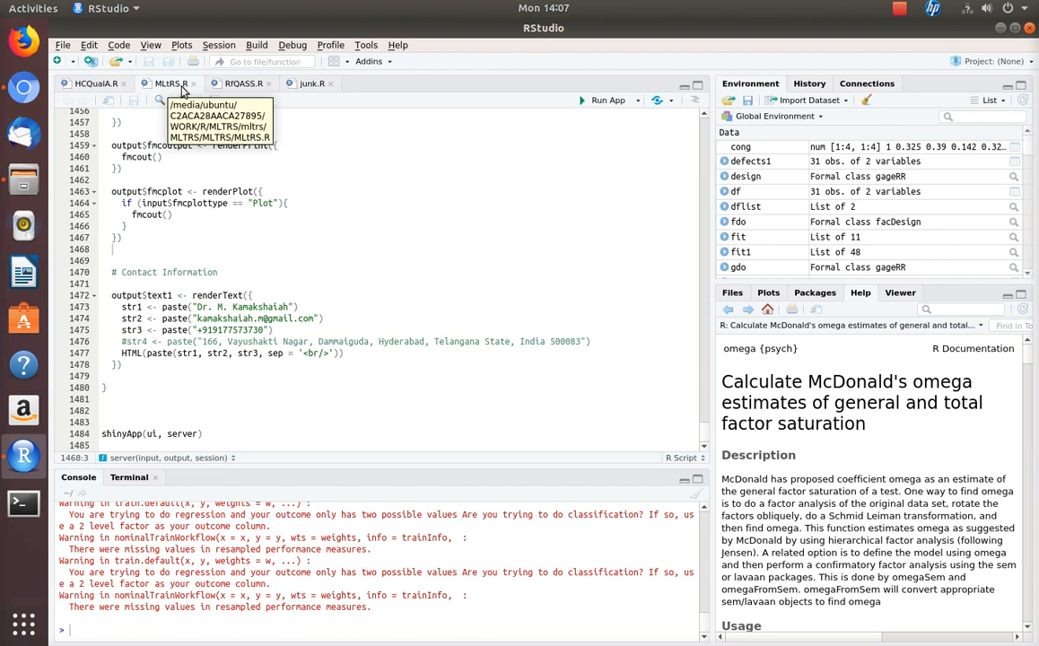
{"action": "key", "text": "alt+Tab"}
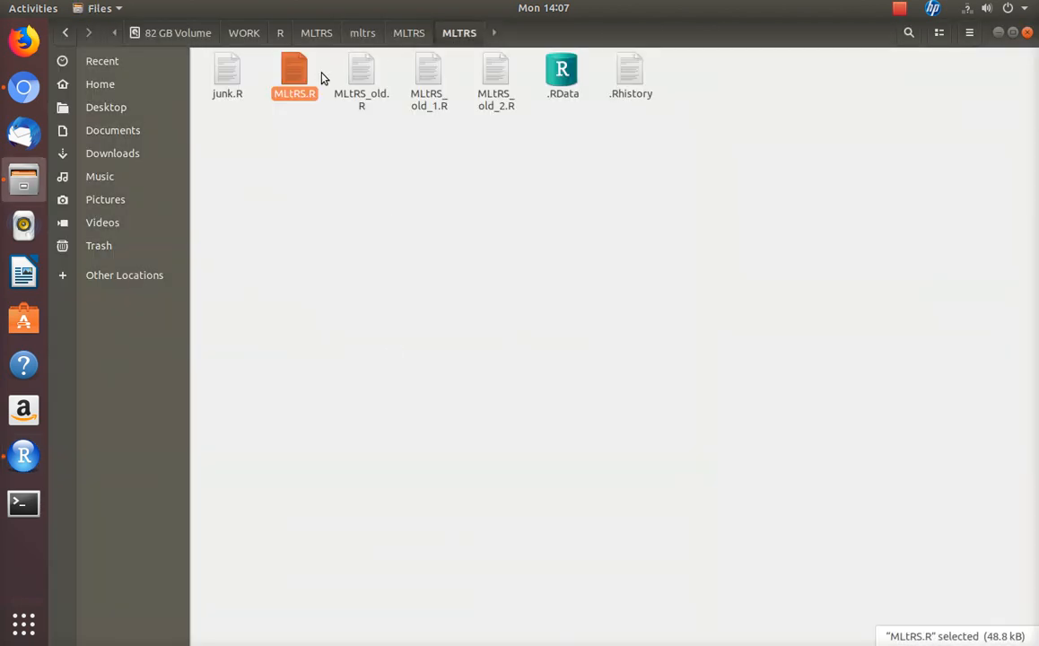
{"action": "key", "text": "alt+Tab"}
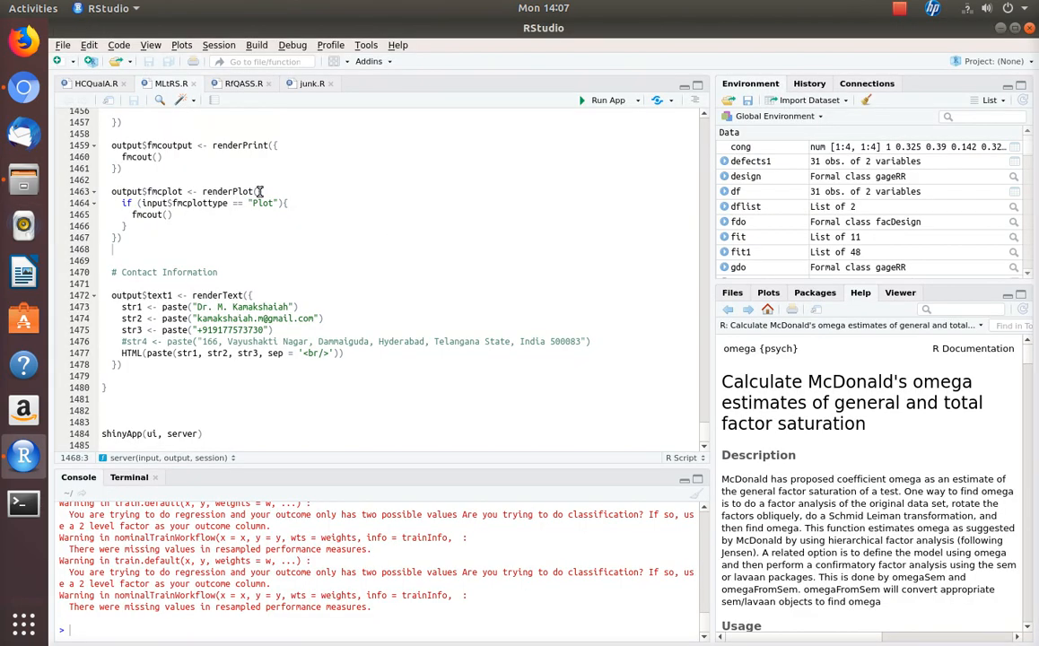
{"action": "left_click", "coordinate": [609, 102]}
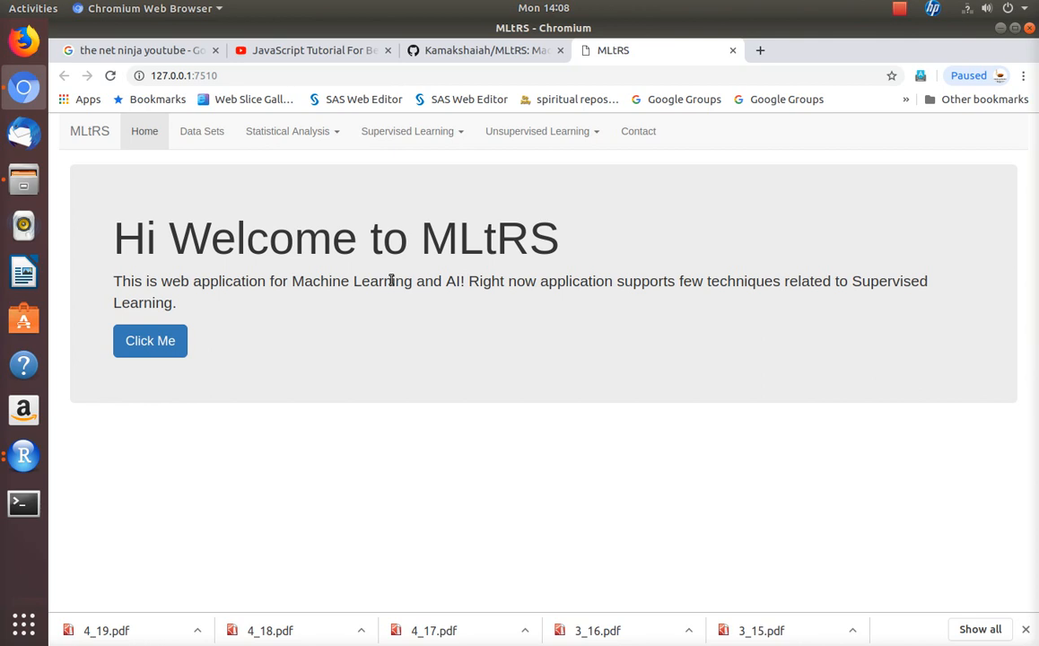
- Compare the GitHub repository page with the running MLtRS app in the browser
{"action": "key", "text": "alt+Tab"}
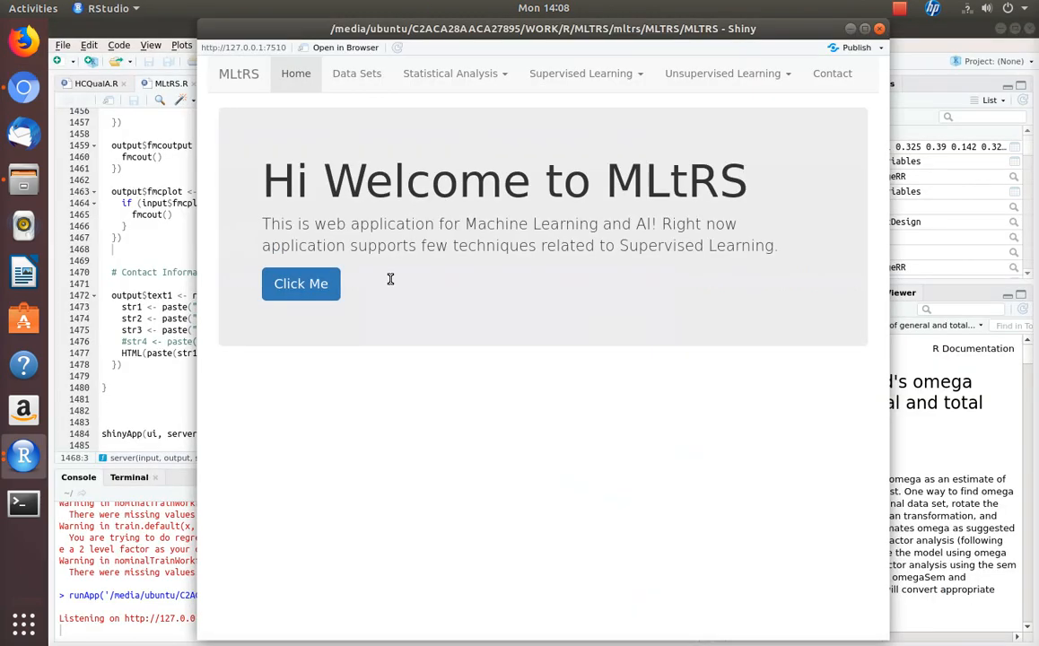
{"action": "key", "text": "alt+Tab"}
{"action": "key", "text": "alt+Tab"}
{"action": "key", "text": "alt+Tab"}
{"action": "key", "text": "alt+Tab"}
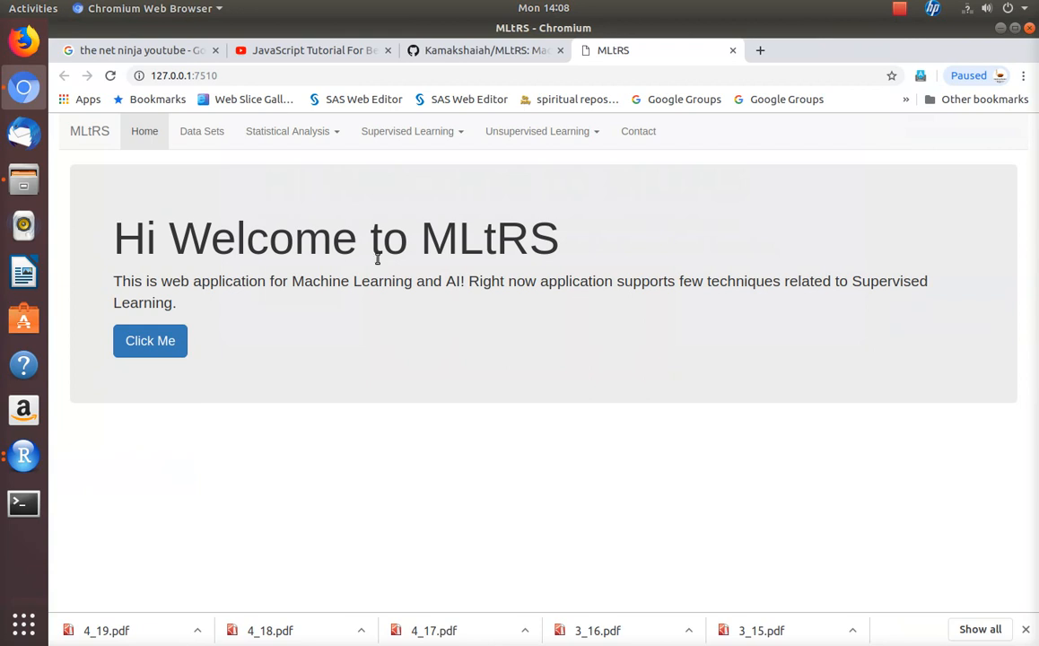
{"action": "left_click", "coordinate": [480, 51]}
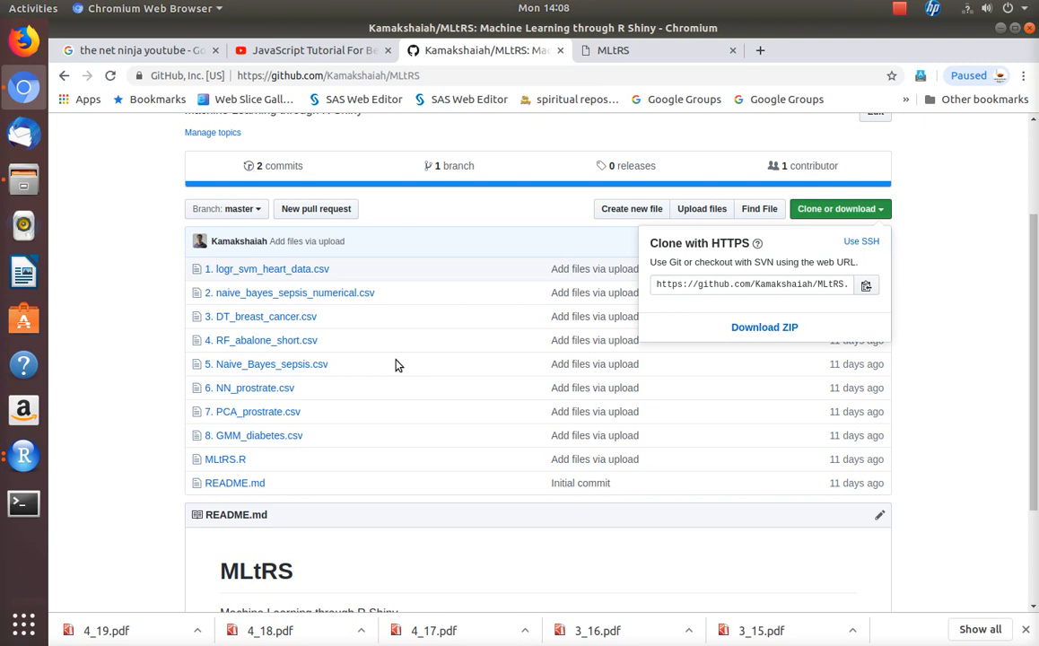
{"action": "left_click", "coordinate": [807, 206]}
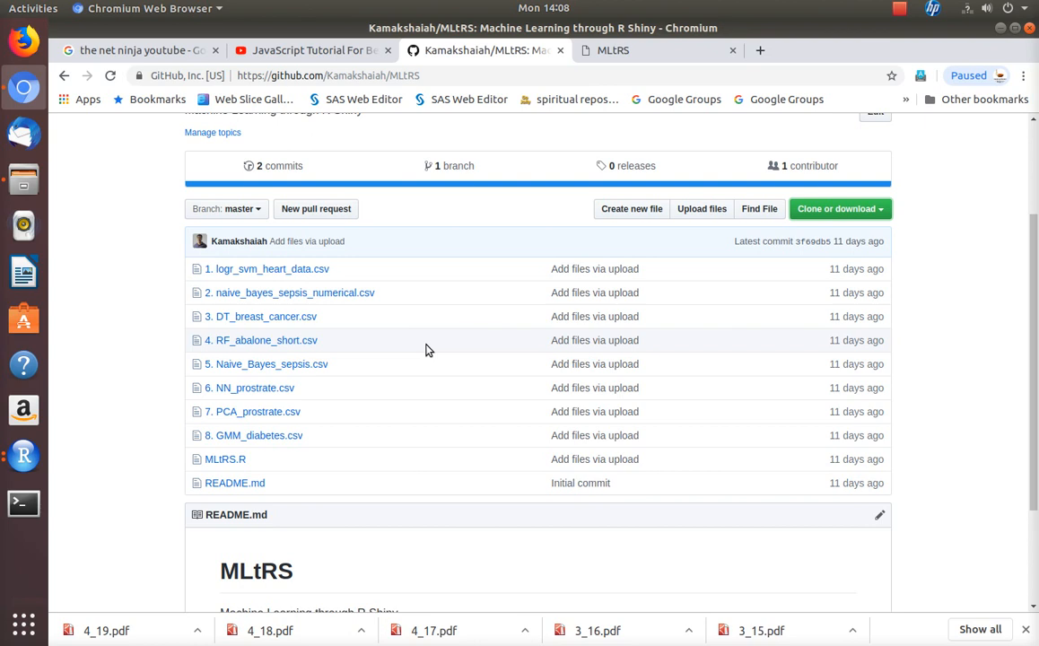
{"action": "left_click", "coordinate": [631, 50]}
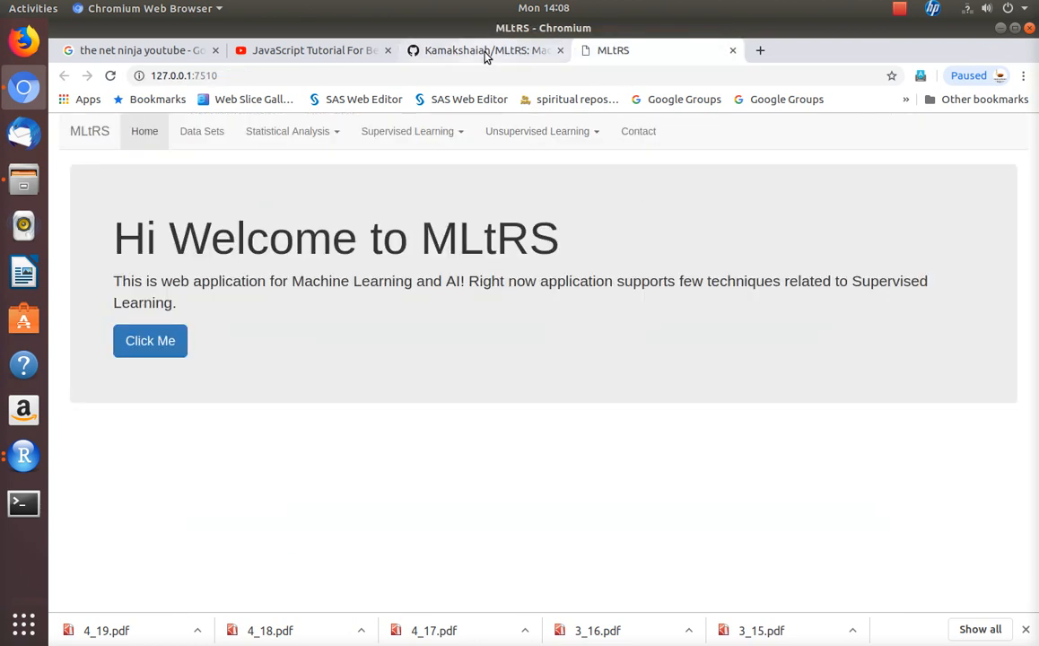
{"action": "left_click", "coordinate": [484, 52]}
{"action": "left_click", "coordinate": [639, 54]}
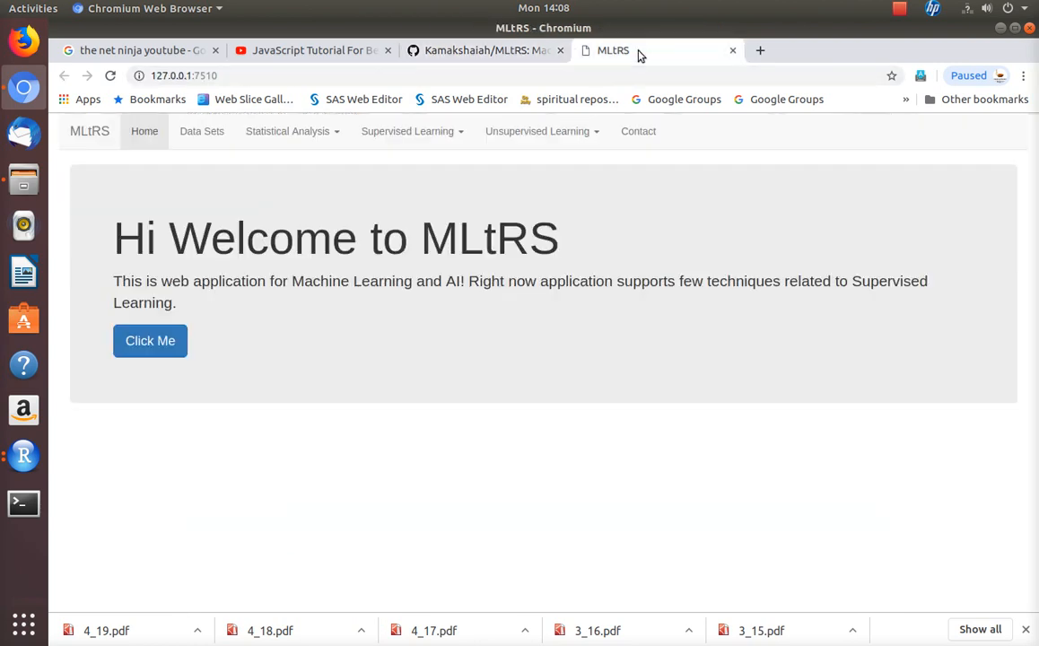
- Browse the app's Data Sets page and its Statistical Analysis, Supervised Learning and Unsupervised Learning options
{"action": "left_click", "coordinate": [204, 133]}
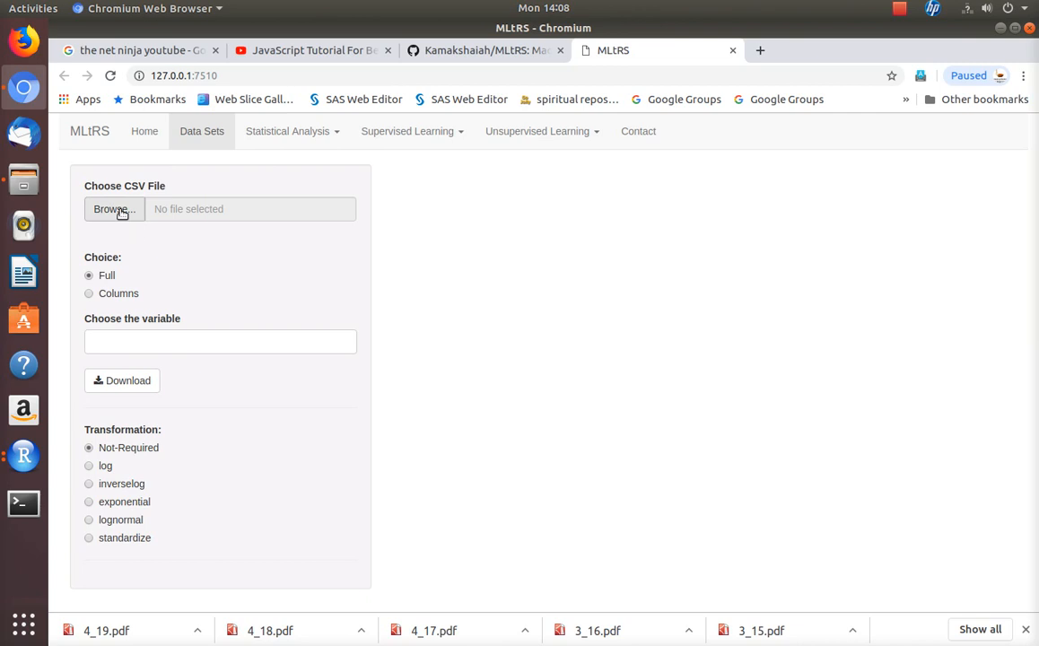
{"action": "left_click", "coordinate": [304, 132]}
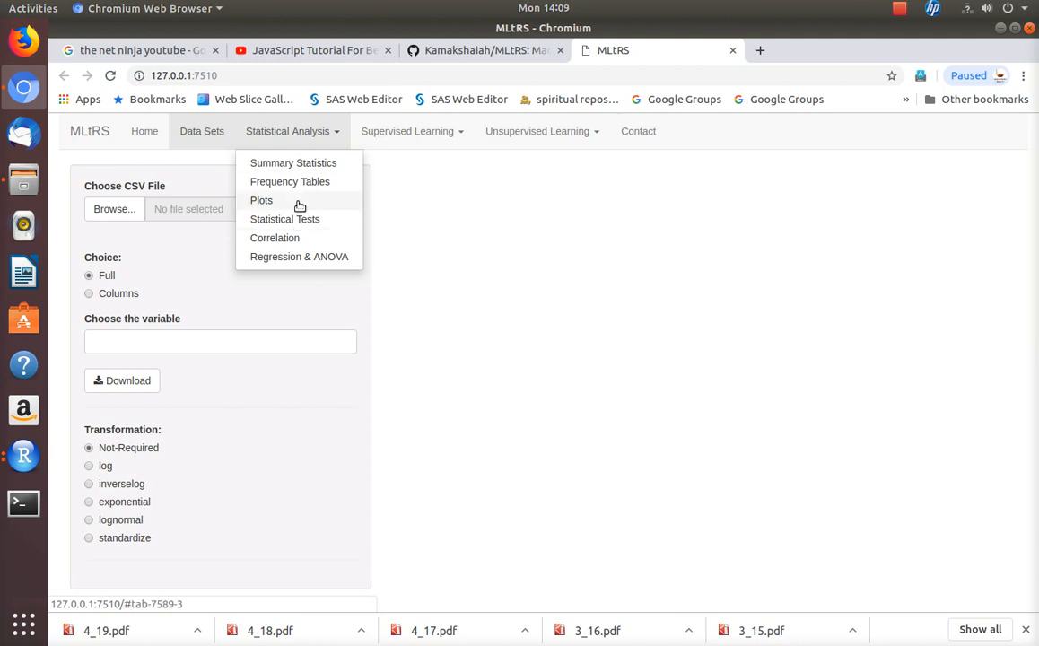
{"action": "left_click", "coordinate": [432, 136]}
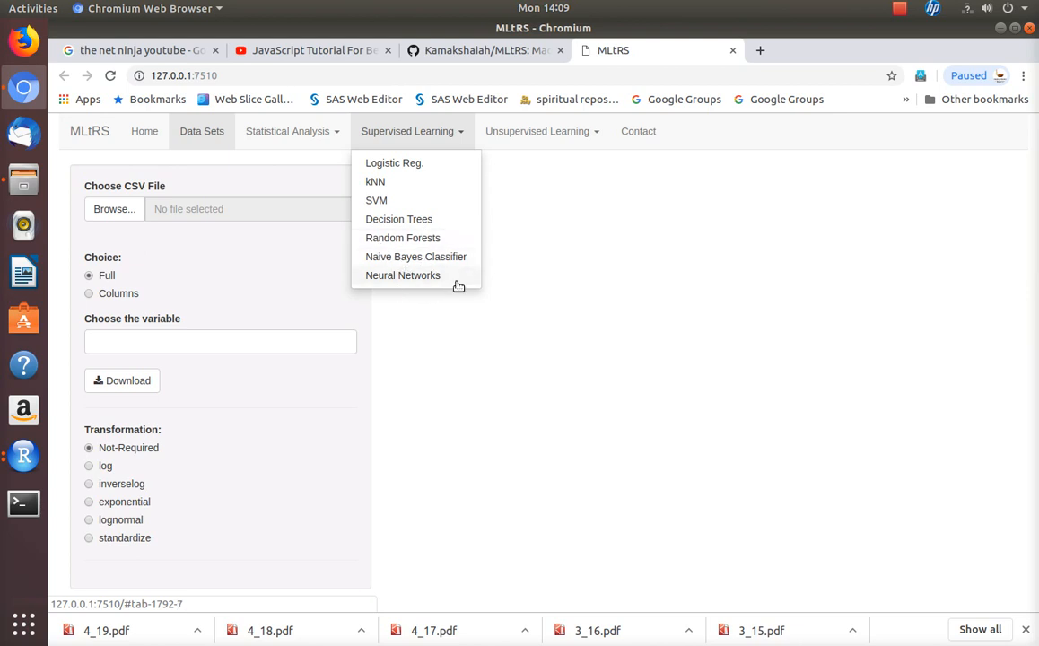
{"action": "left_click", "coordinate": [489, 132]}
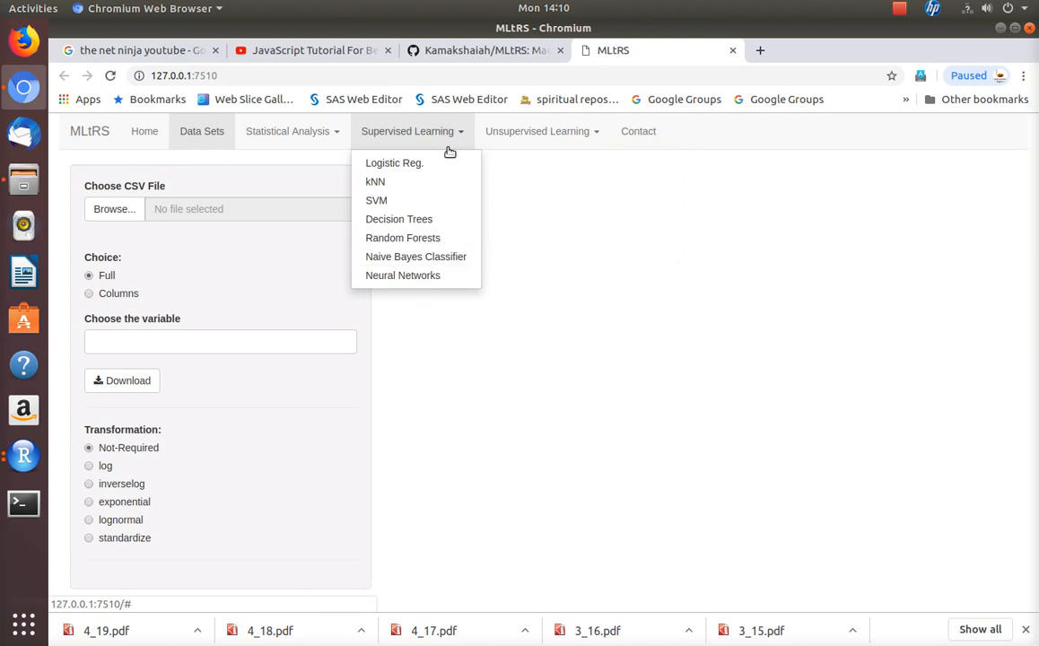
{"action": "left_click", "coordinate": [579, 135]}
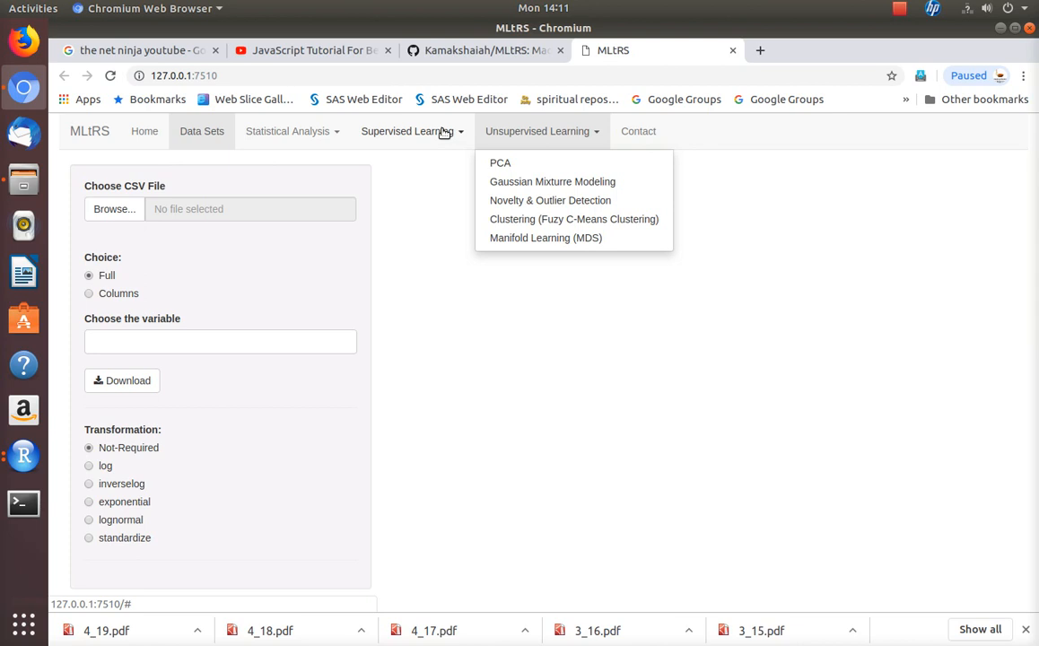
{"action": "left_click", "coordinate": [214, 138]}
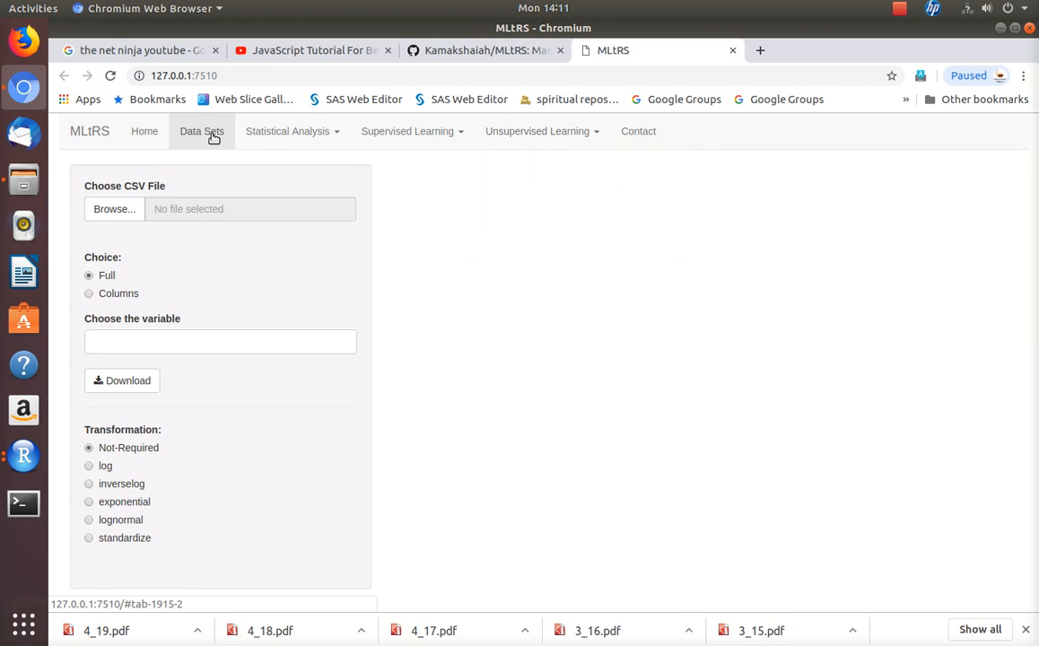
- Upload 1. logr_svm_heart_data.csv from the WORK/R/MLTRS/mltrs/datasets folder as the CSV file on the Data Sets page
{"action": "left_click", "coordinate": [110, 214]}
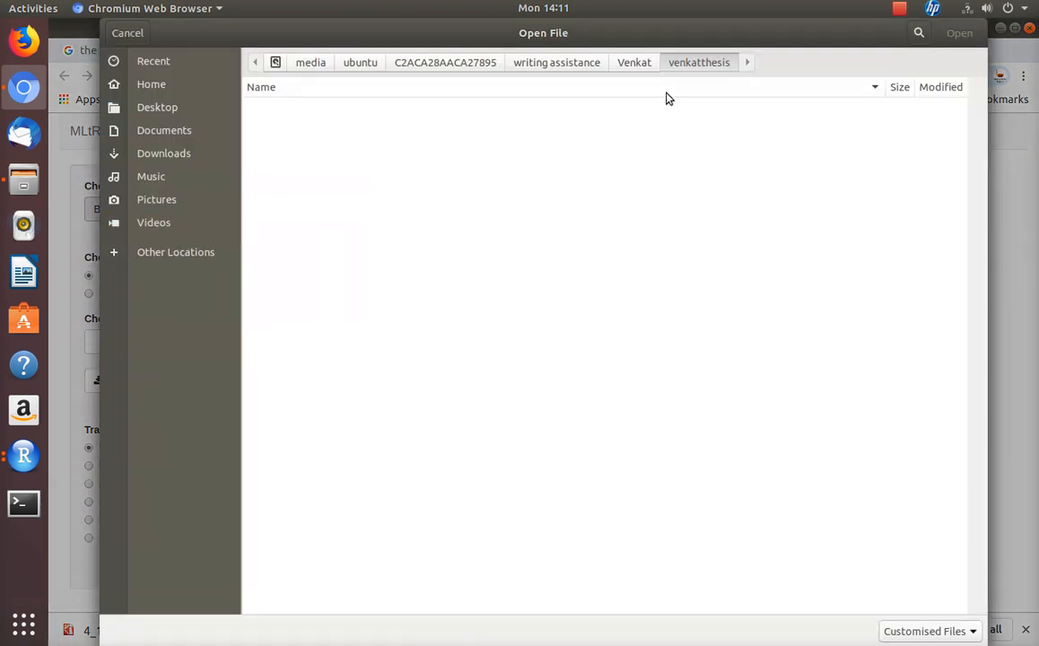
{"action": "left_click", "coordinate": [439, 64]}
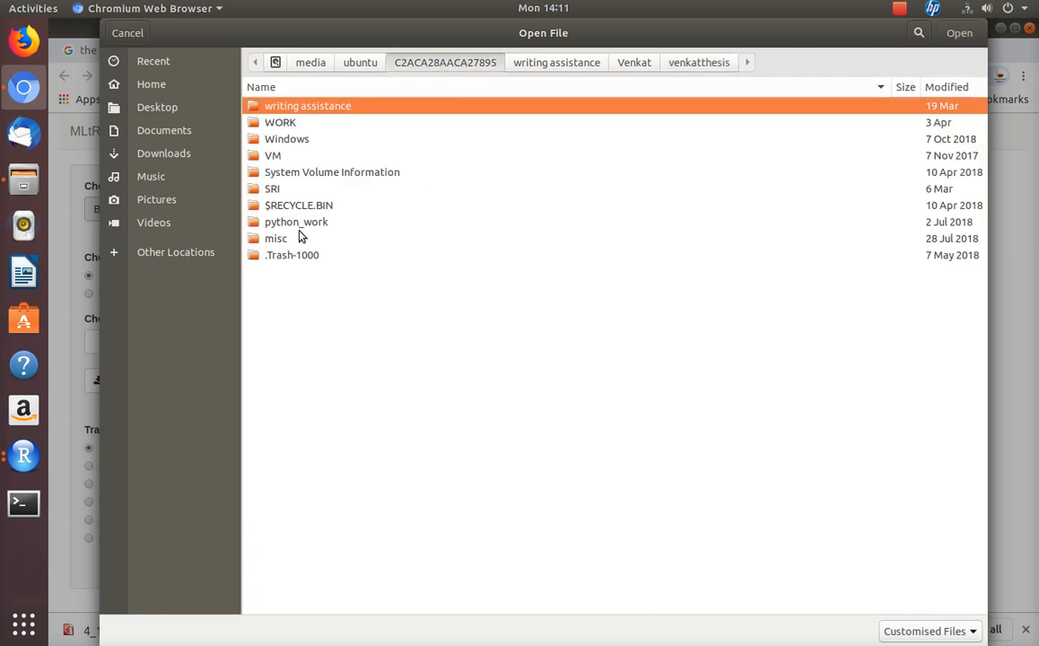
{"action": "left_click", "coordinate": [281, 125]}
{"action": "double_click", "coordinate": [281, 126]}
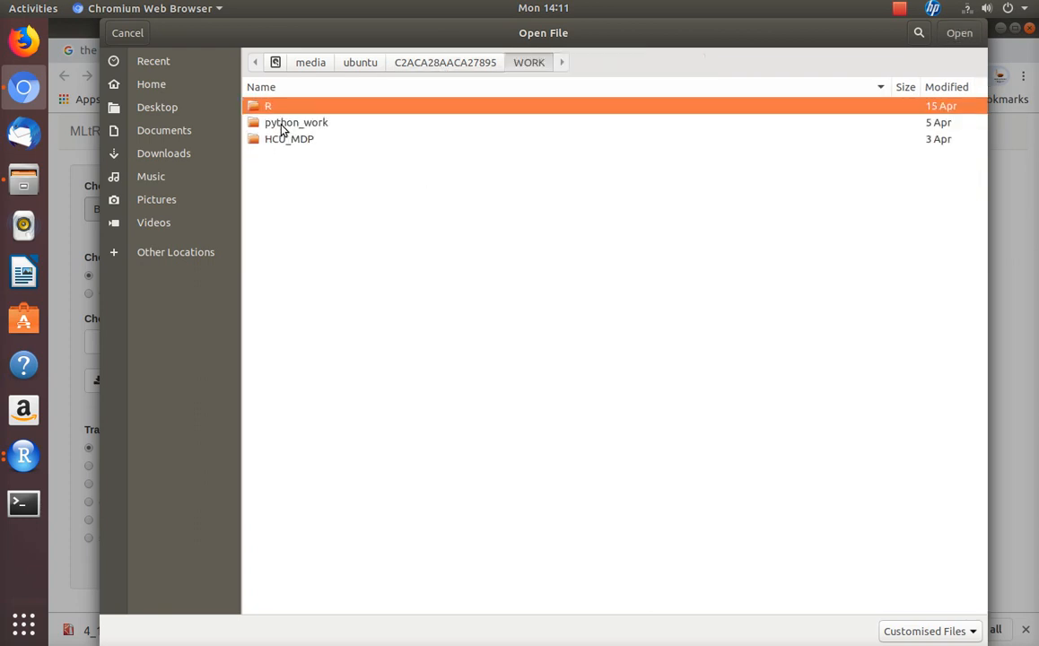
{"action": "double_click", "coordinate": [280, 105]}
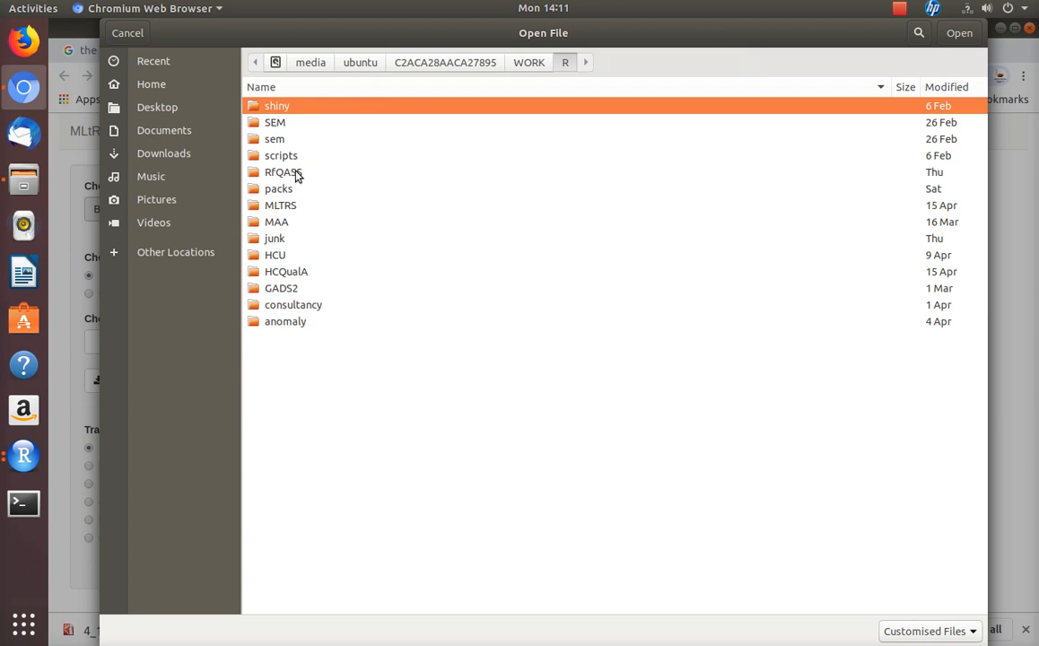
{"action": "double_click", "coordinate": [285, 206]}
{"action": "double_click", "coordinate": [286, 108]}
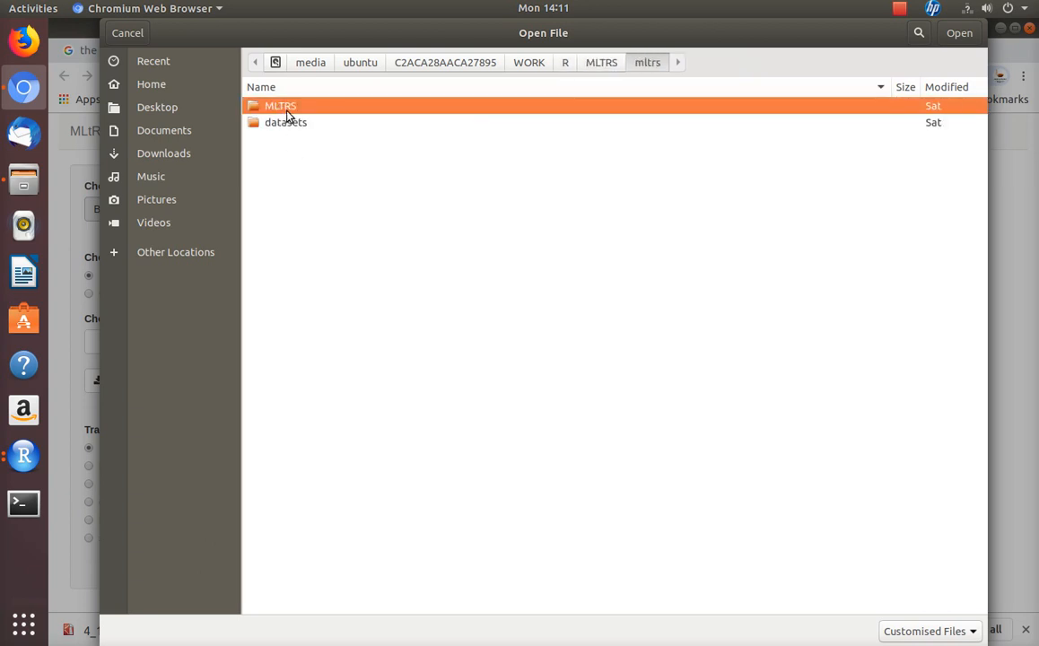
{"action": "double_click", "coordinate": [294, 124]}
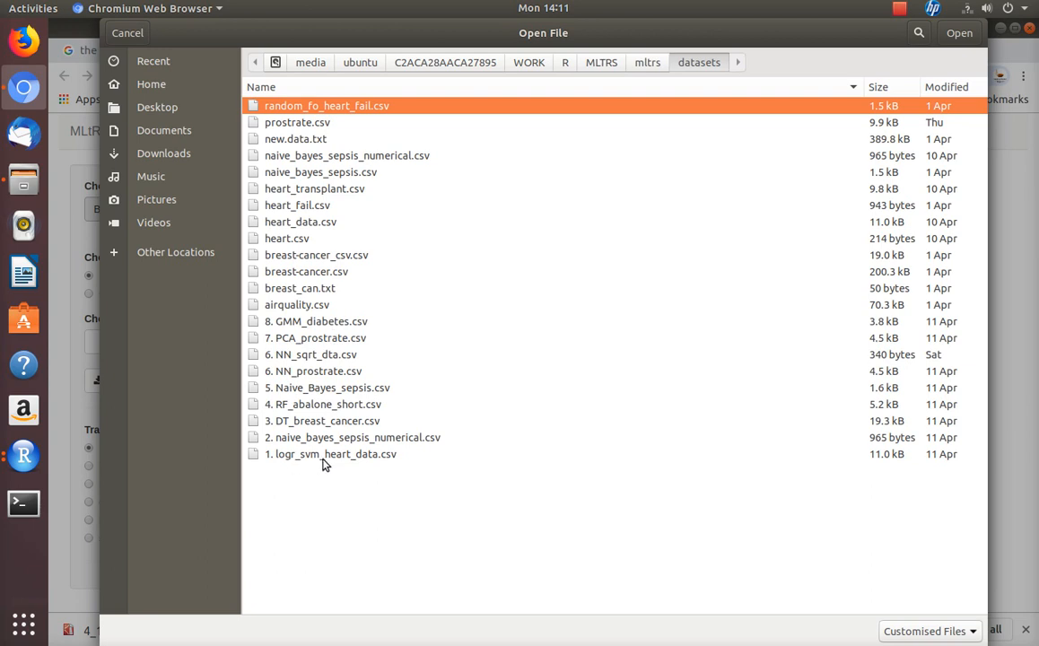
{"action": "left_click", "coordinate": [357, 456]}
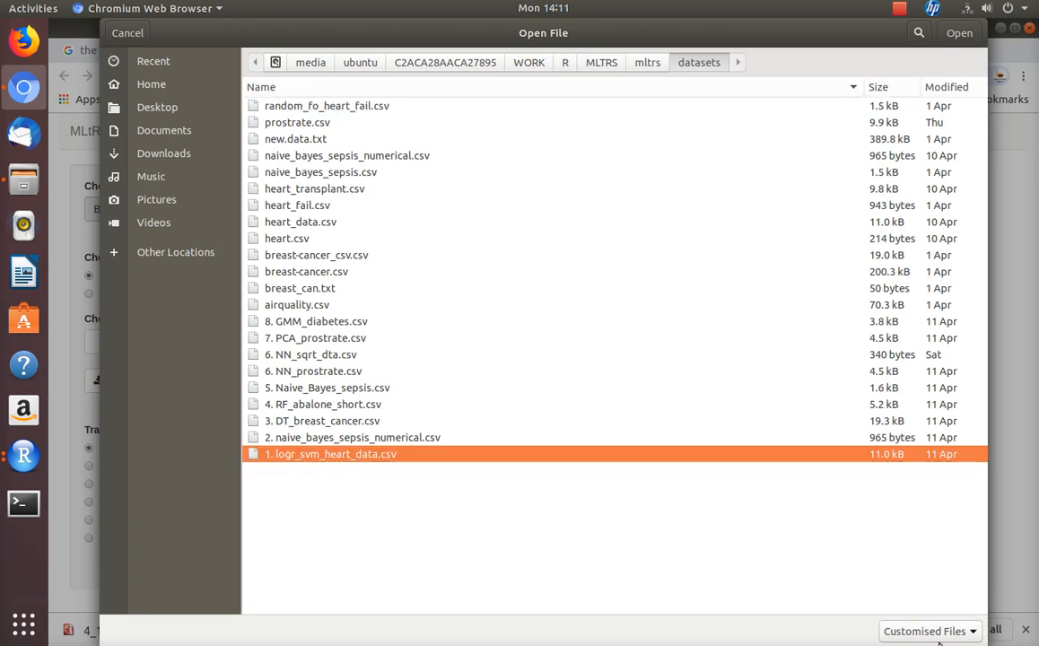
{"action": "left_click", "coordinate": [959, 35]}
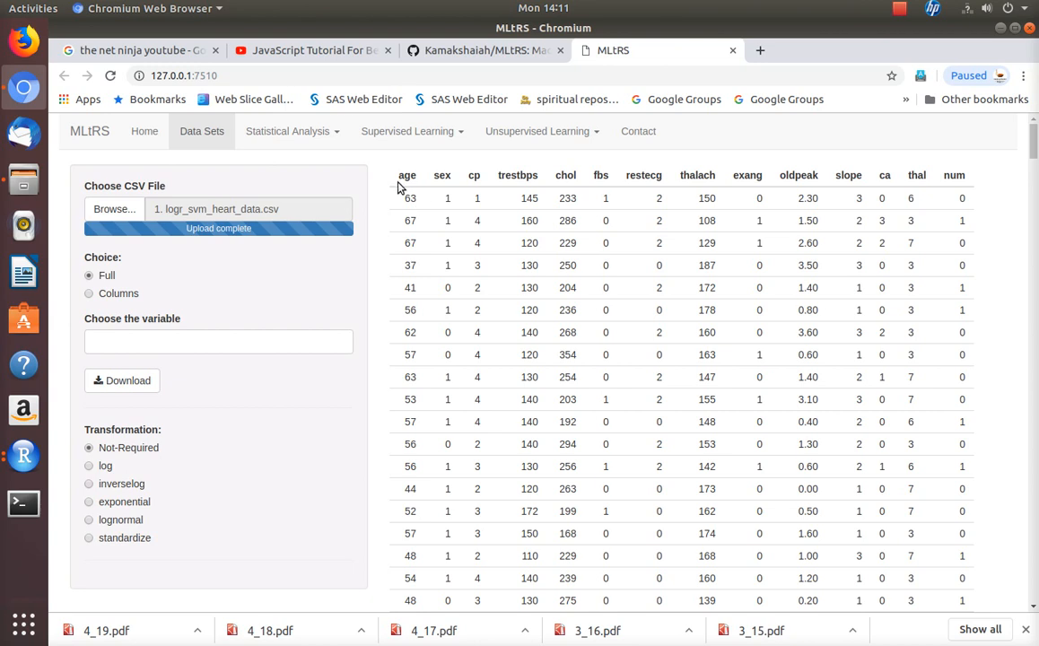
- Scroll through the loaded heart data table to examine its columns and rows
{"action": "left_click_drag", "start_coordinate": [398, 176], "coordinate": [837, 186]}
{"action": "left_click", "coordinate": [830, 190]}
{"action": "scroll", "coordinate": [489, 341], "scroll_direction": "down", "scroll_amount": 10}
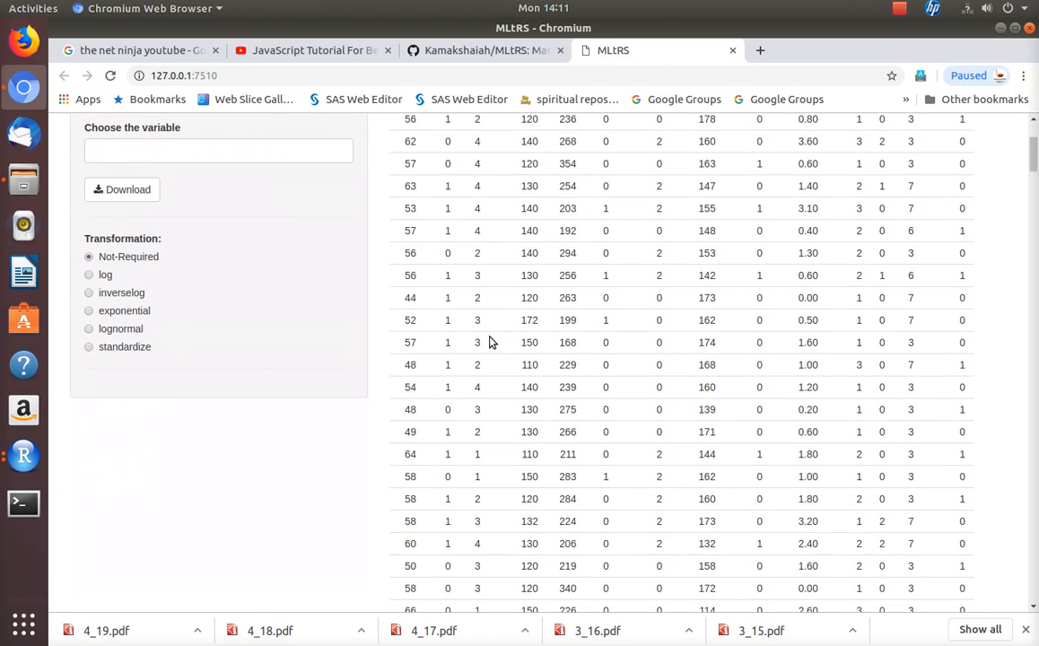
{"action": "scroll", "coordinate": [488, 341], "scroll_direction": "down", "scroll_amount": 3}
{"action": "scroll", "coordinate": [492, 341], "scroll_direction": "down", "scroll_amount": 15}
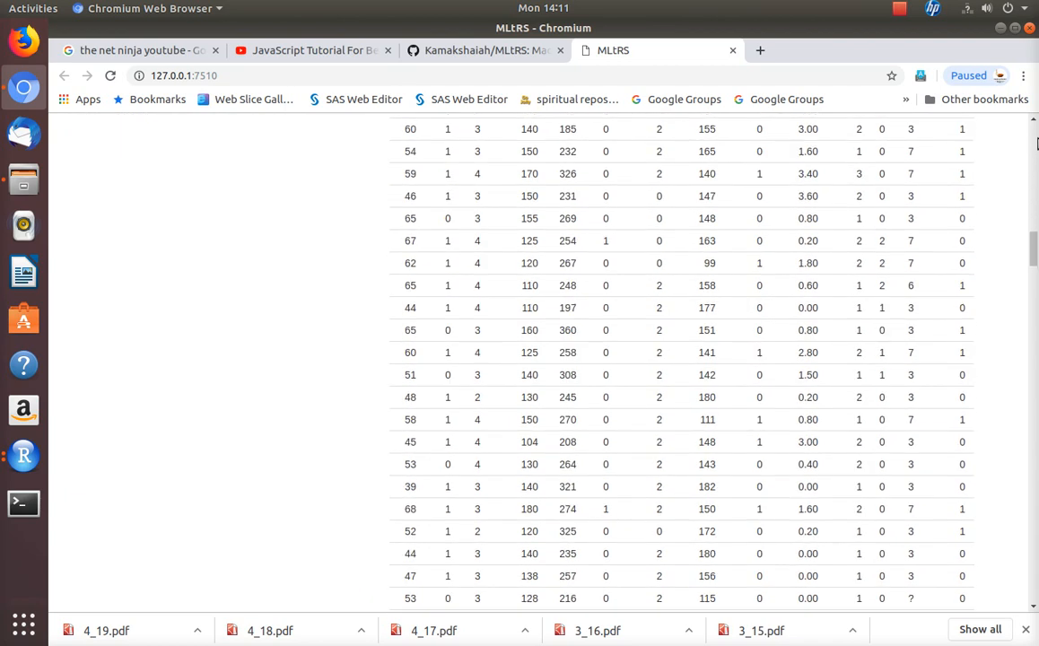
{"action": "left_click_drag", "start_coordinate": [1033, 256], "coordinate": [1032, 134]}
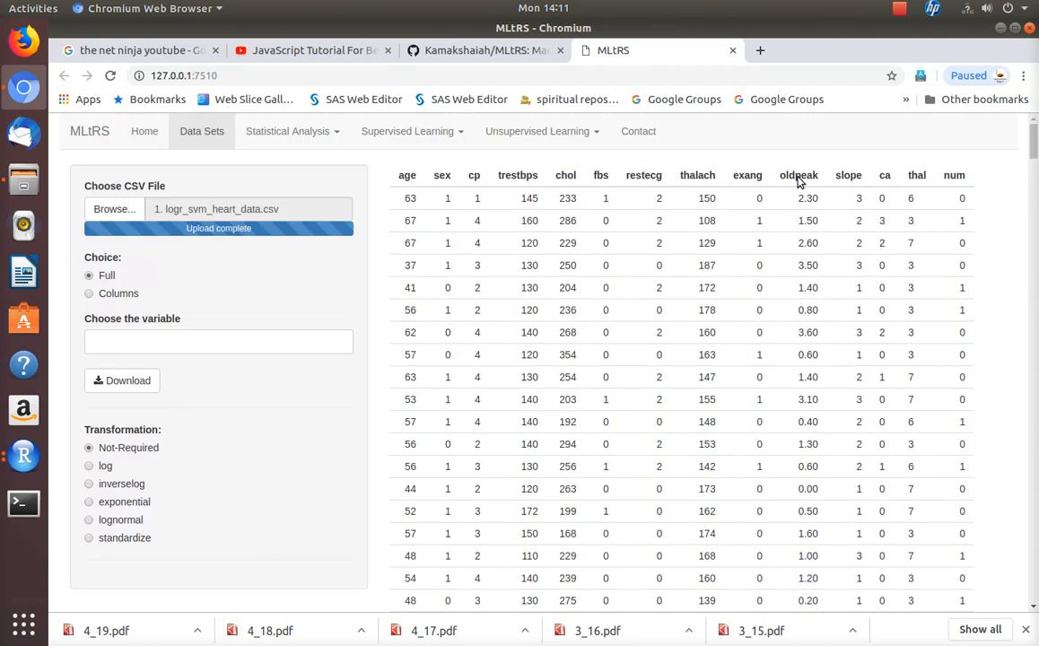
- Open Summary Statistics under Statistical Analysis, pick the Length option and choose the age variable
{"action": "left_click", "coordinate": [289, 132]}
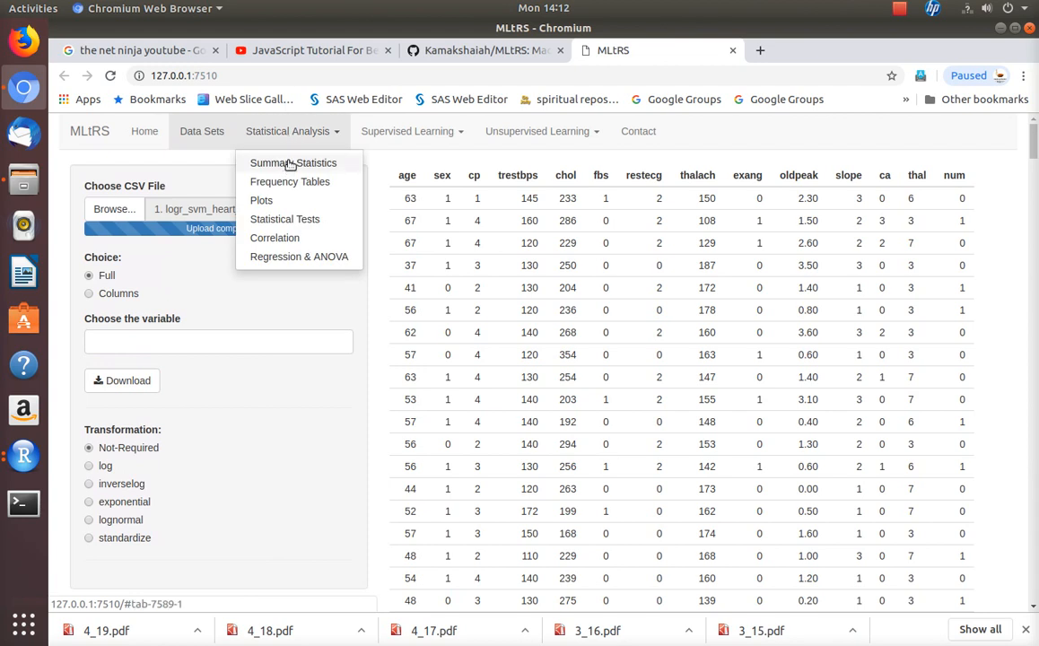
{"action": "left_click", "coordinate": [291, 165]}
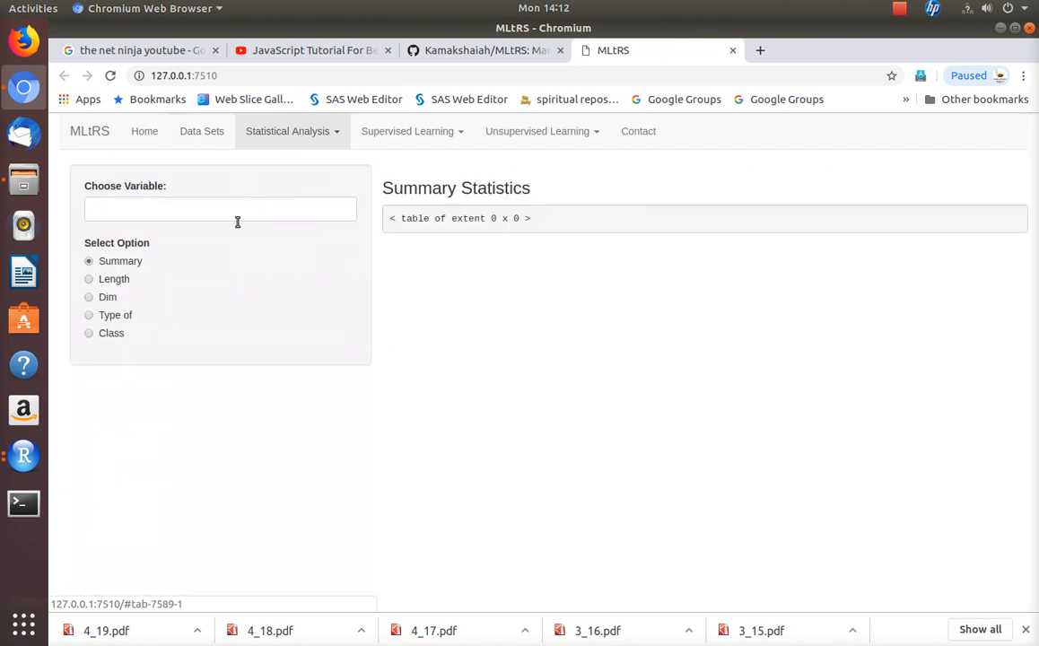
{"action": "left_click", "coordinate": [90, 282]}
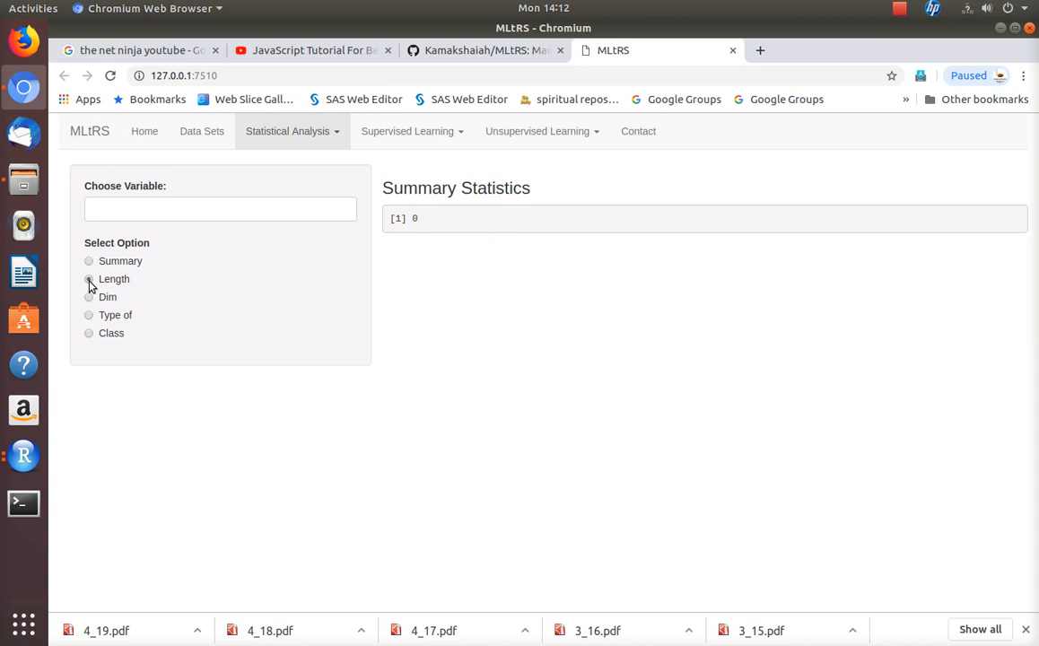
{"action": "left_click", "coordinate": [118, 209]}
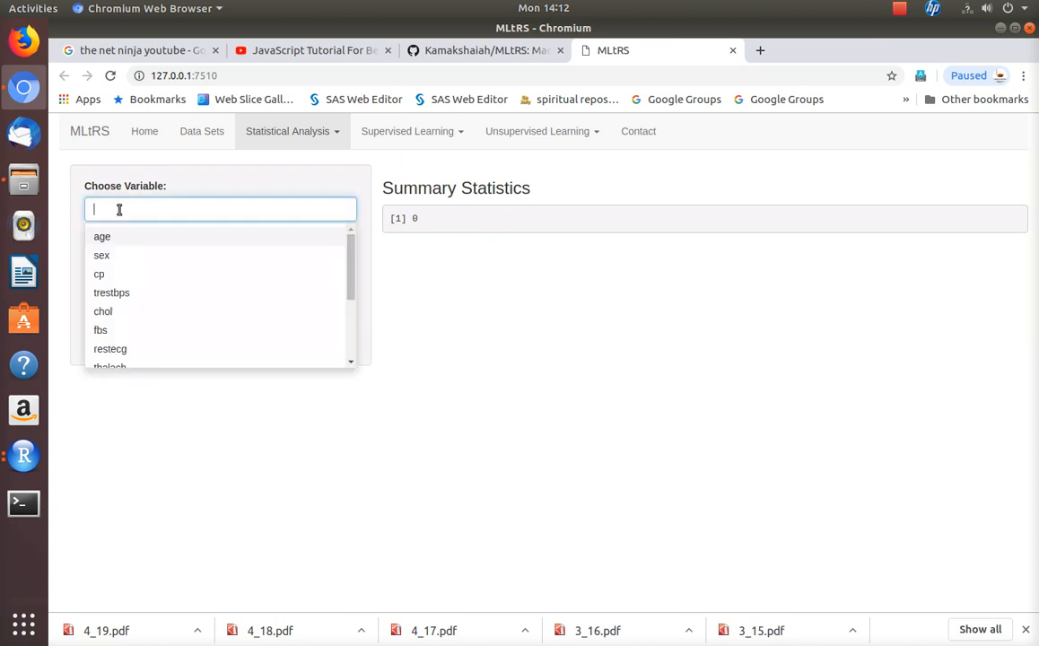
{"action": "left_click", "coordinate": [103, 236]}
{"action": "left_click", "coordinate": [420, 249]}
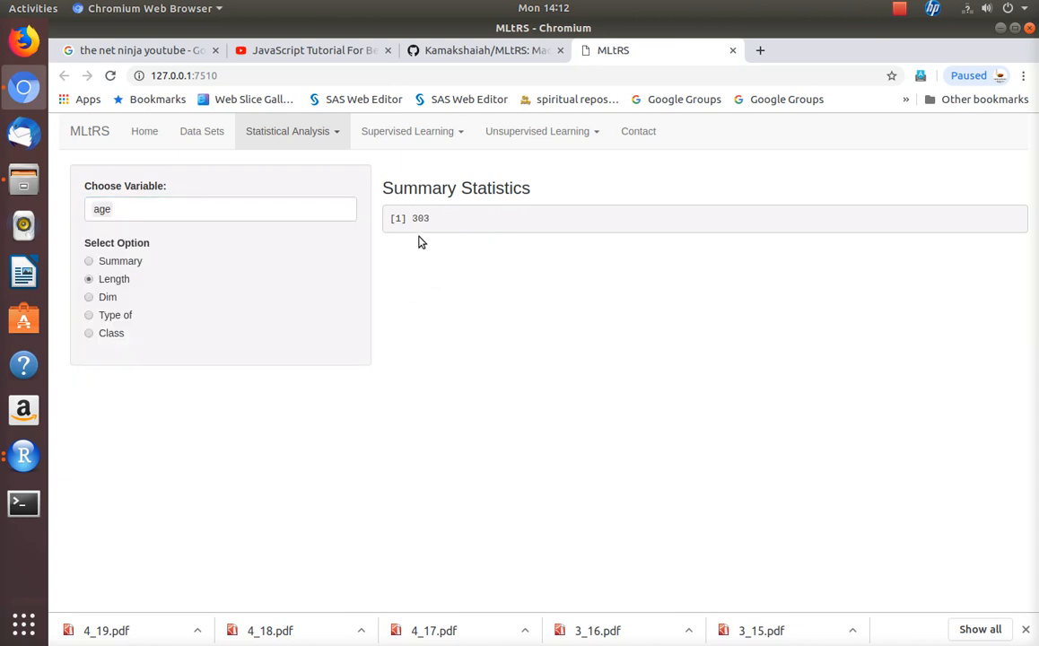
- Switch the summary option to Dim and back to Length for the age variable
{"action": "double_click", "coordinate": [411, 217]}
{"action": "left_click", "coordinate": [89, 297]}
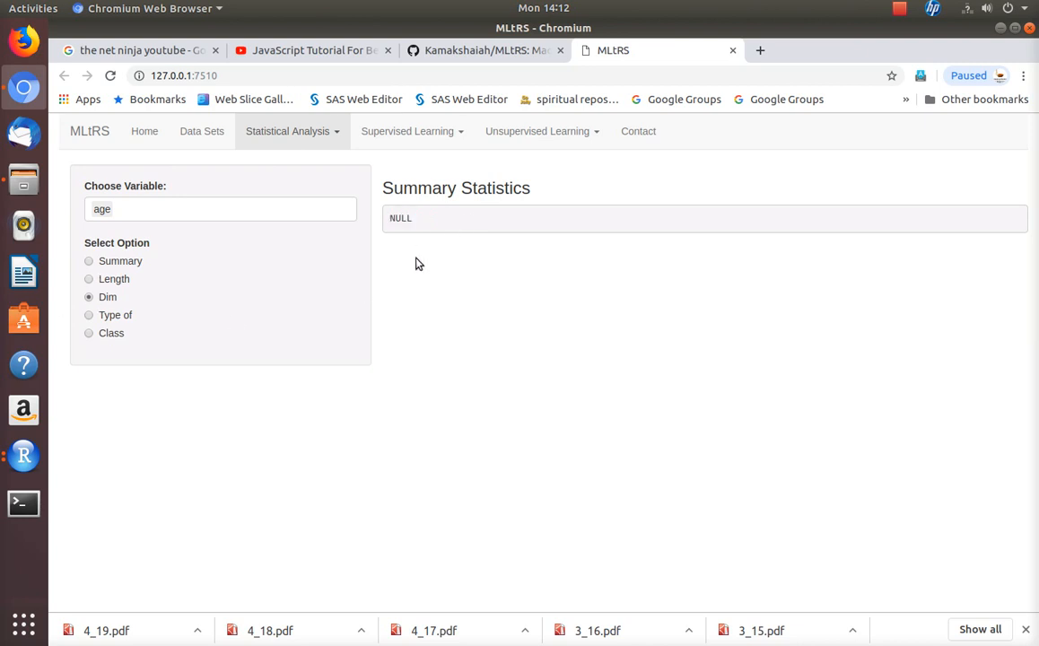
{"action": "left_click", "coordinate": [293, 208]}
{"action": "left_click", "coordinate": [444, 218]}
{"action": "left_click", "coordinate": [90, 281]}
{"action": "double_click", "coordinate": [418, 219]}
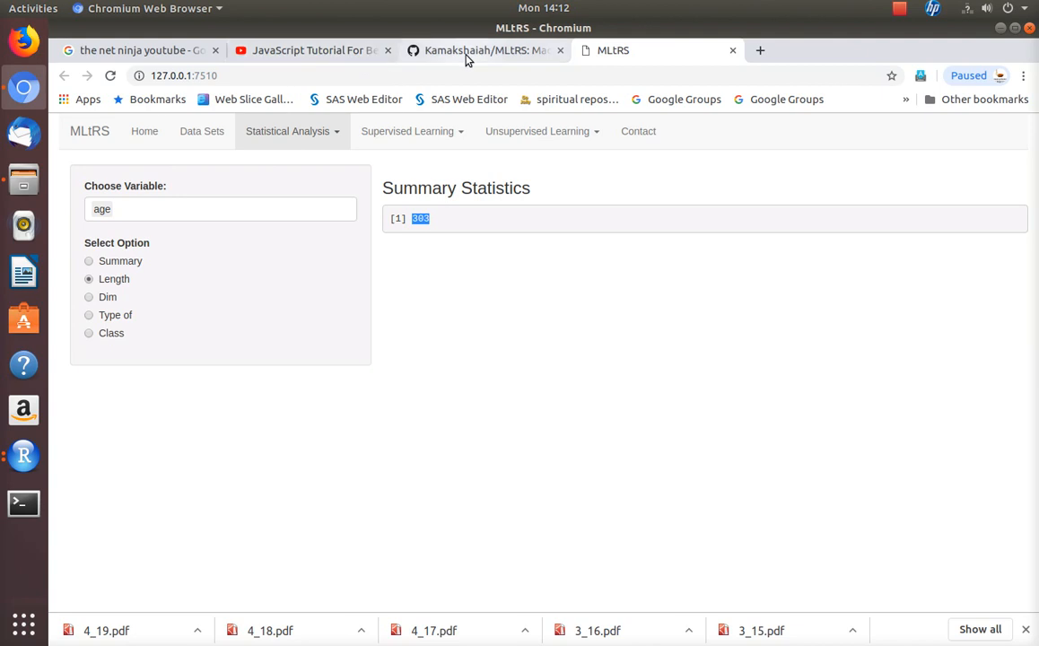
- Return to the Data Sets page and highlight the first rows of the table to examine the records
{"action": "left_click", "coordinate": [203, 132]}
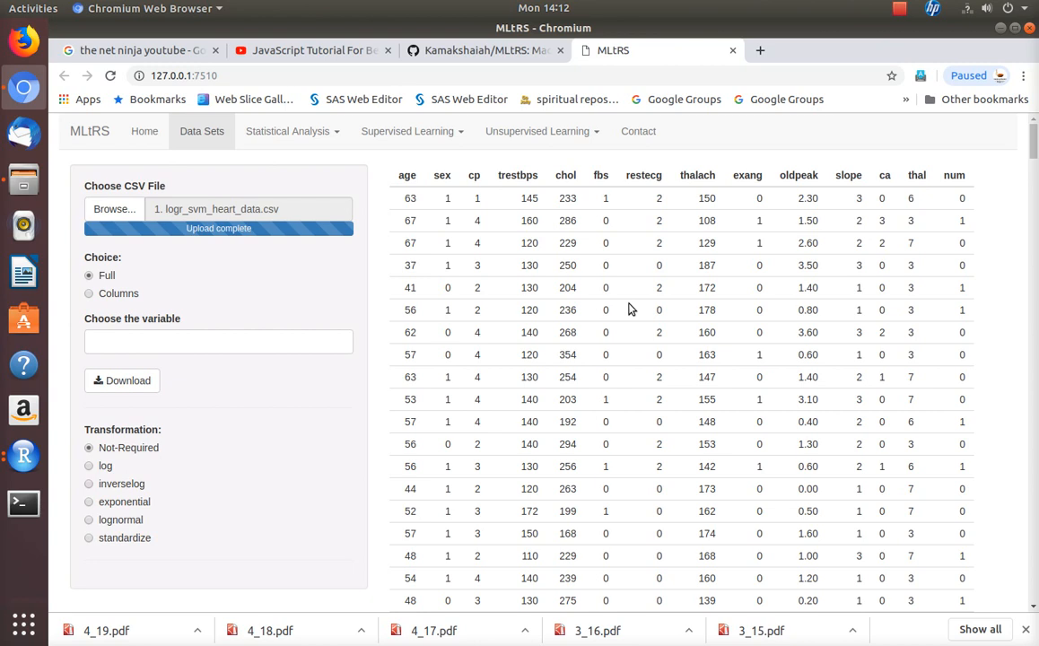
{"action": "left_click_drag", "start_coordinate": [395, 175], "coordinate": [420, 176]}
{"action": "double_click", "coordinate": [972, 178]}
{"action": "left_click", "coordinate": [960, 197]}
{"action": "double_click", "coordinate": [963, 198]}
{"action": "left_click_drag", "start_coordinate": [400, 199], "coordinate": [964, 203]}
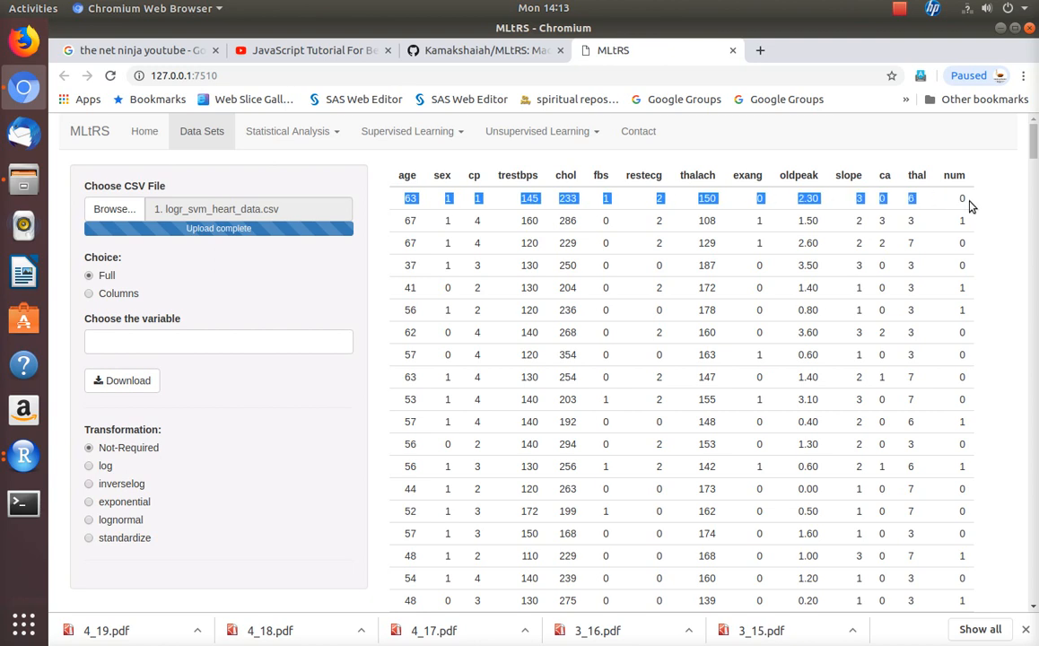
{"action": "left_click", "coordinate": [963, 201]}
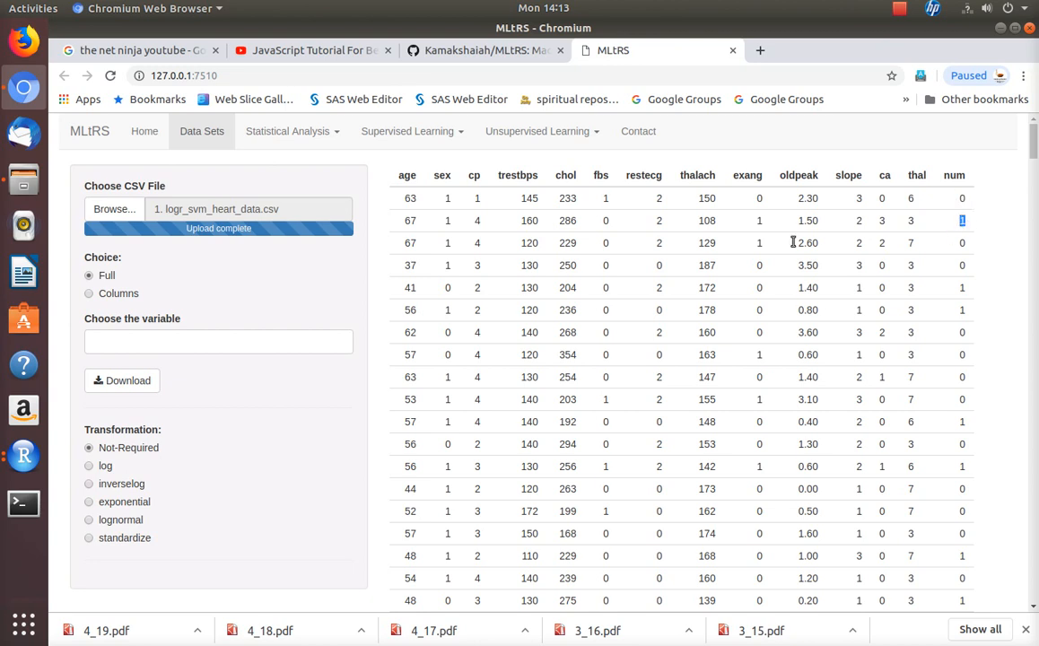
{"action": "left_click_drag", "start_coordinate": [402, 224], "coordinate": [992, 223]}
{"action": "double_click", "coordinate": [968, 226]}
{"action": "left_click_drag", "start_coordinate": [499, 175], "coordinate": [572, 187]}
{"action": "left_click_drag", "start_coordinate": [626, 173], "coordinate": [885, 180]}
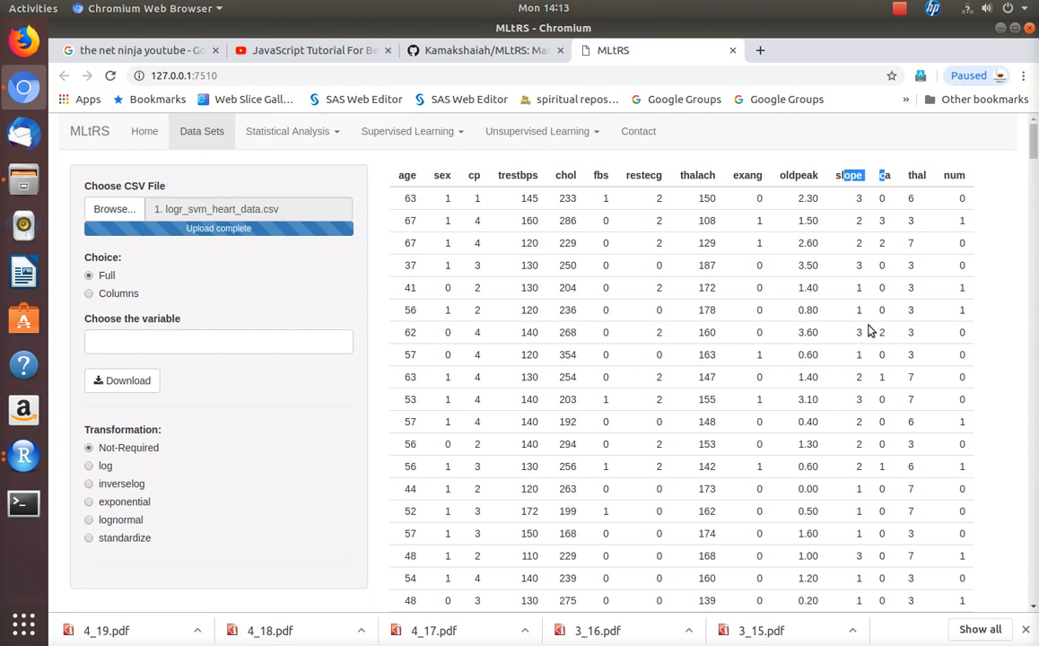
{"action": "left_click_drag", "start_coordinate": [917, 224], "coordinate": [400, 227]}
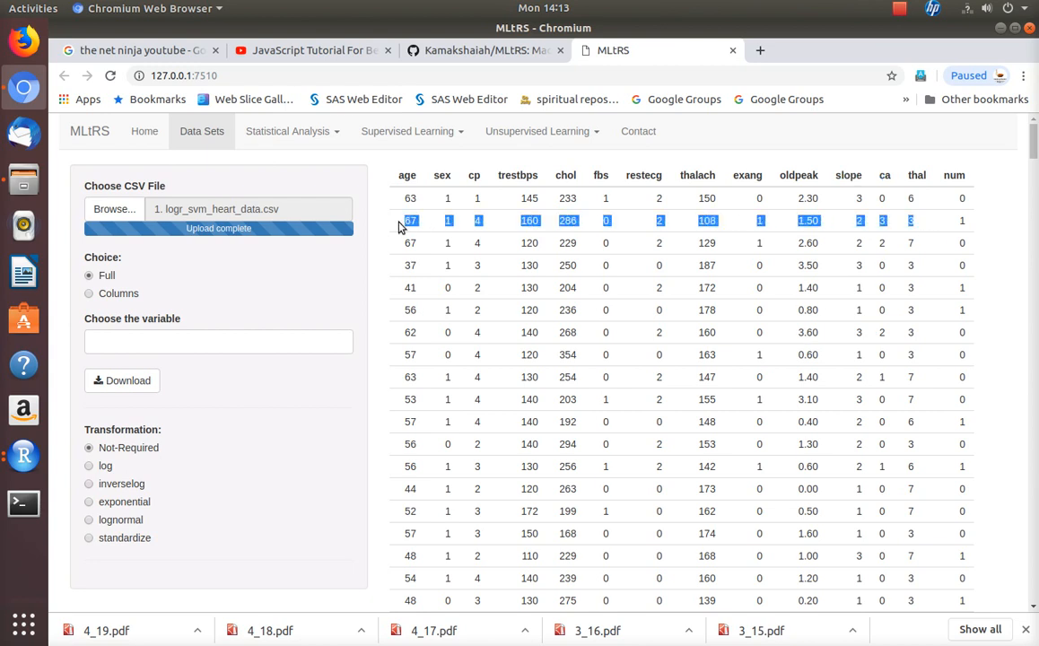
{"action": "double_click", "coordinate": [970, 221]}
{"action": "left_click_drag", "start_coordinate": [964, 196], "coordinate": [986, 523]}
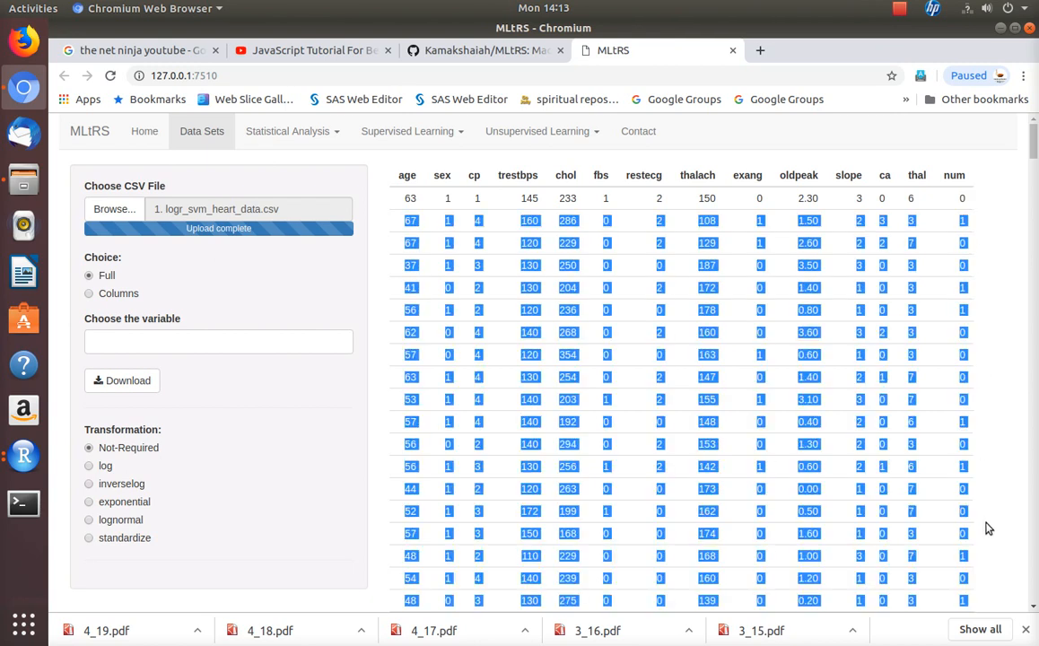
{"action": "left_click", "coordinate": [917, 351]}
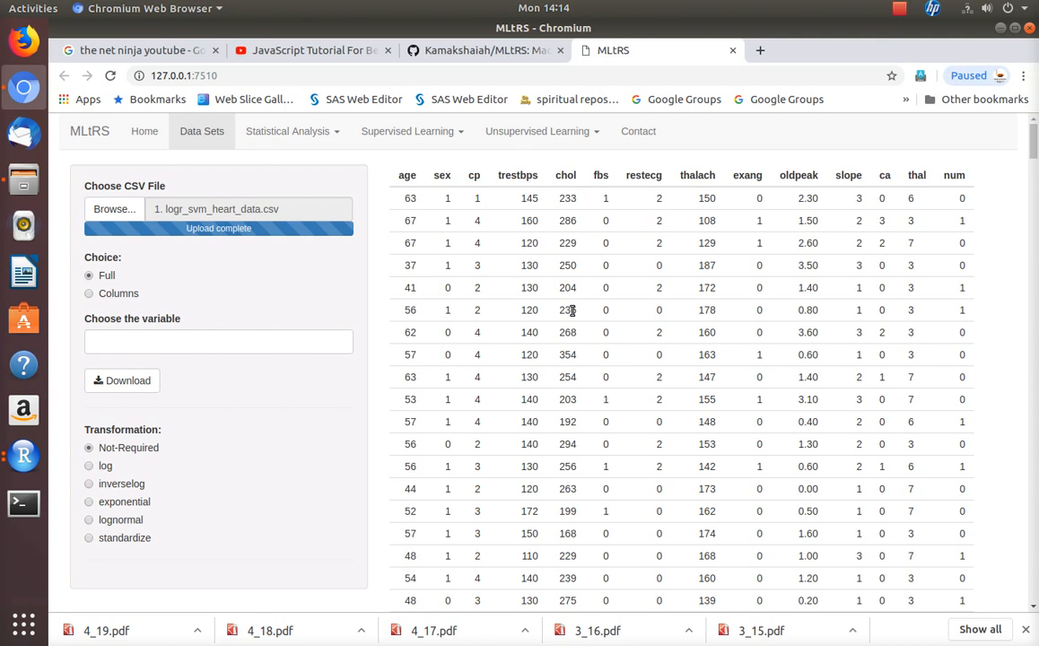
- Highlight the table's column headers to examine the dataset's variables
{"action": "double_click", "coordinate": [957, 176]}
{"action": "left_click_drag", "start_coordinate": [402, 175], "coordinate": [927, 176]}
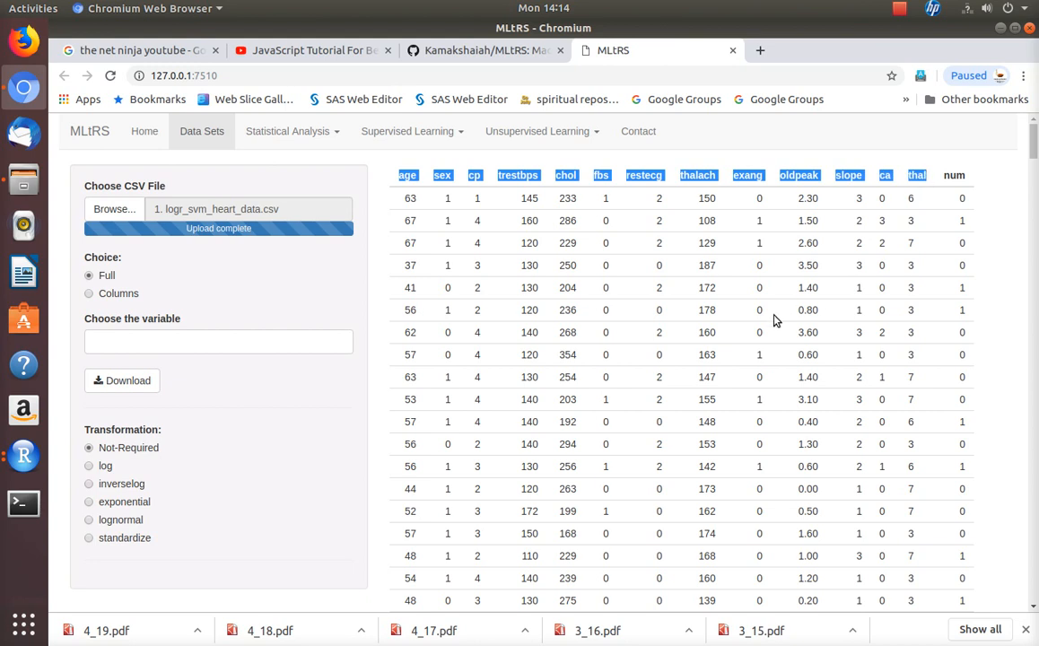
{"action": "left_click_drag", "start_coordinate": [950, 176], "coordinate": [564, 189]}
{"action": "left_click_drag", "start_coordinate": [437, 177], "coordinate": [807, 177]}
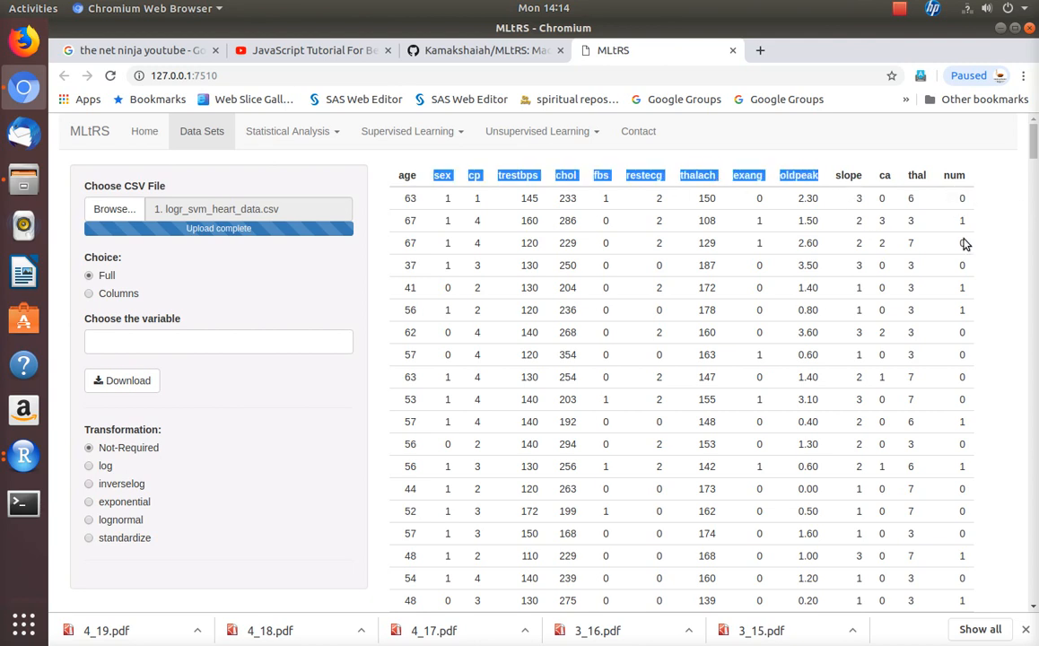
{"action": "scroll", "coordinate": [718, 377], "scroll_direction": "down", "scroll_amount": 4}
{"action": "scroll", "coordinate": [718, 377], "scroll_direction": "up", "scroll_amount": 4}
{"action": "left_click", "coordinate": [785, 383]}
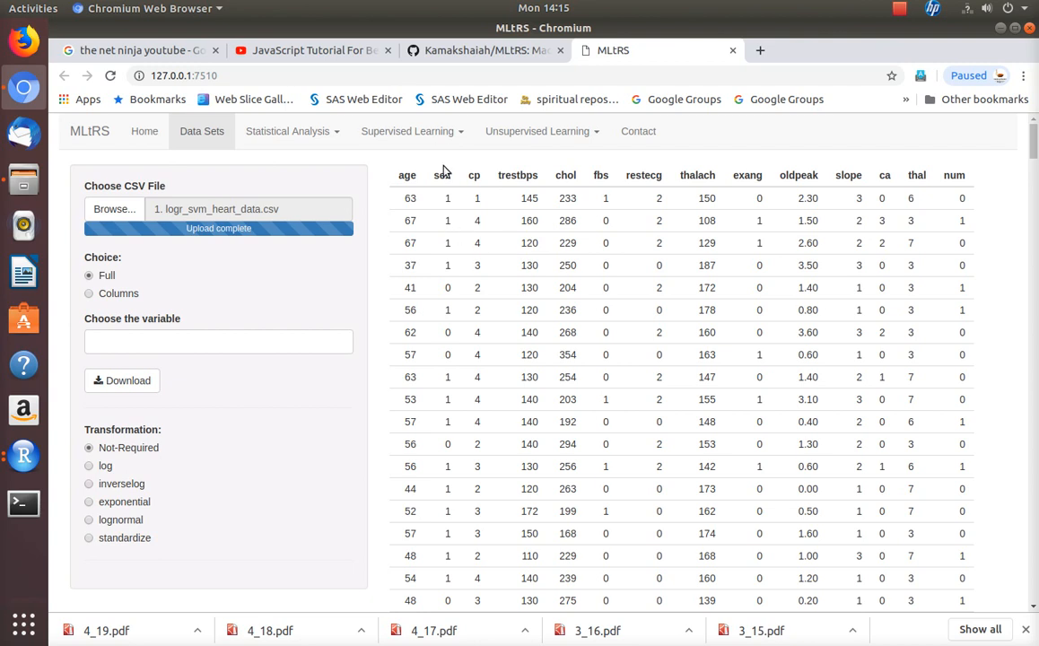
- Open the SVM page under Supervised Learning and open its SVM reference link in a new tab
{"action": "left_click", "coordinate": [441, 133]}
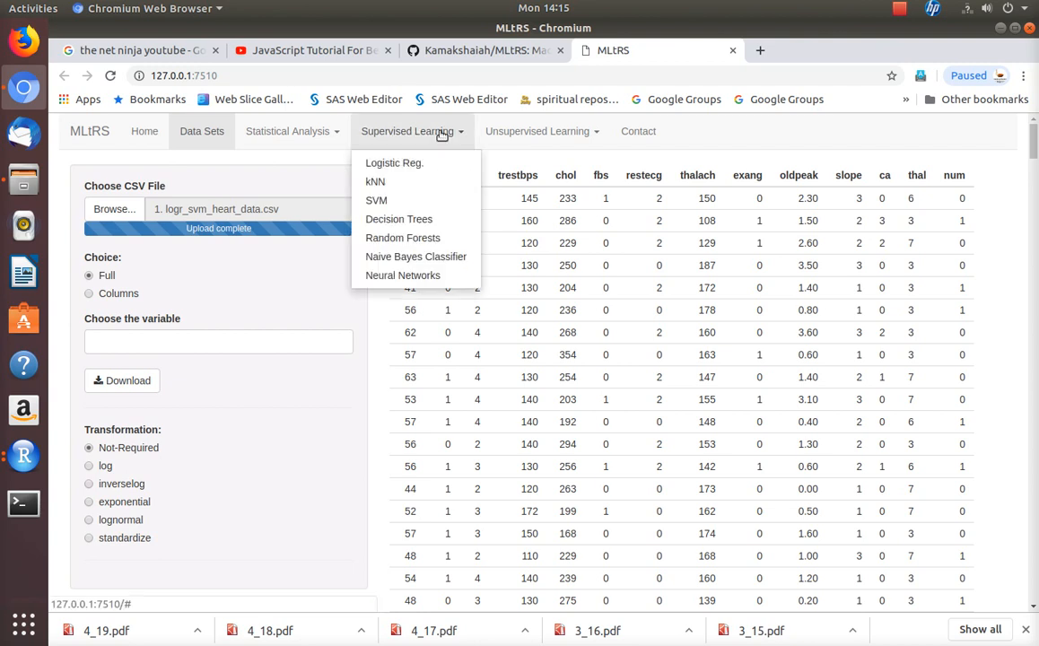
{"action": "left_click", "coordinate": [385, 202]}
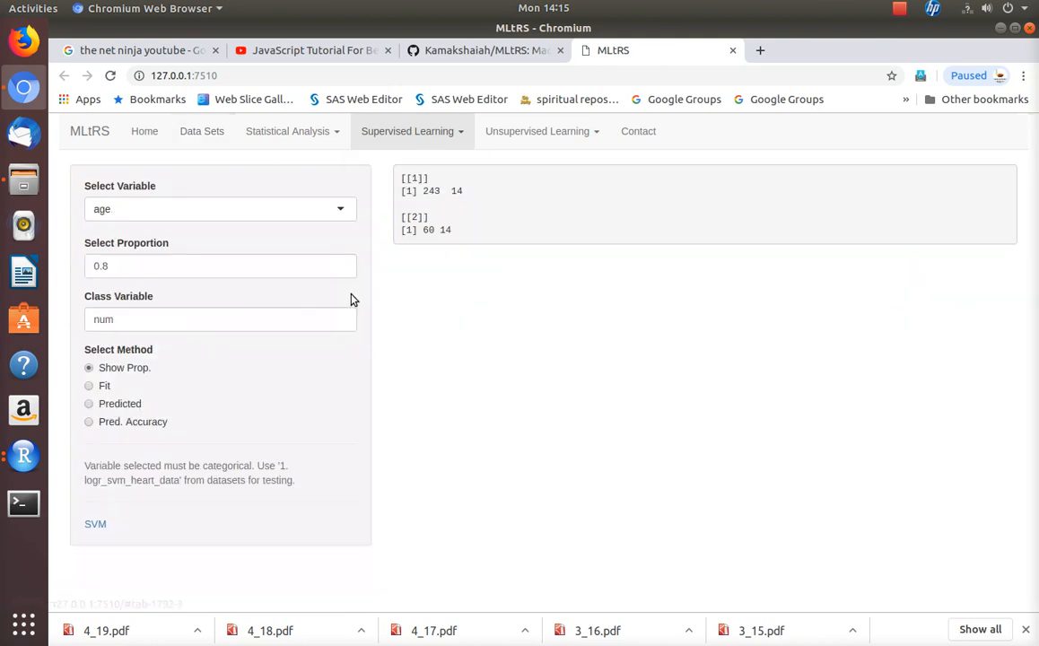
{"action": "right_click", "coordinate": [95, 525]}
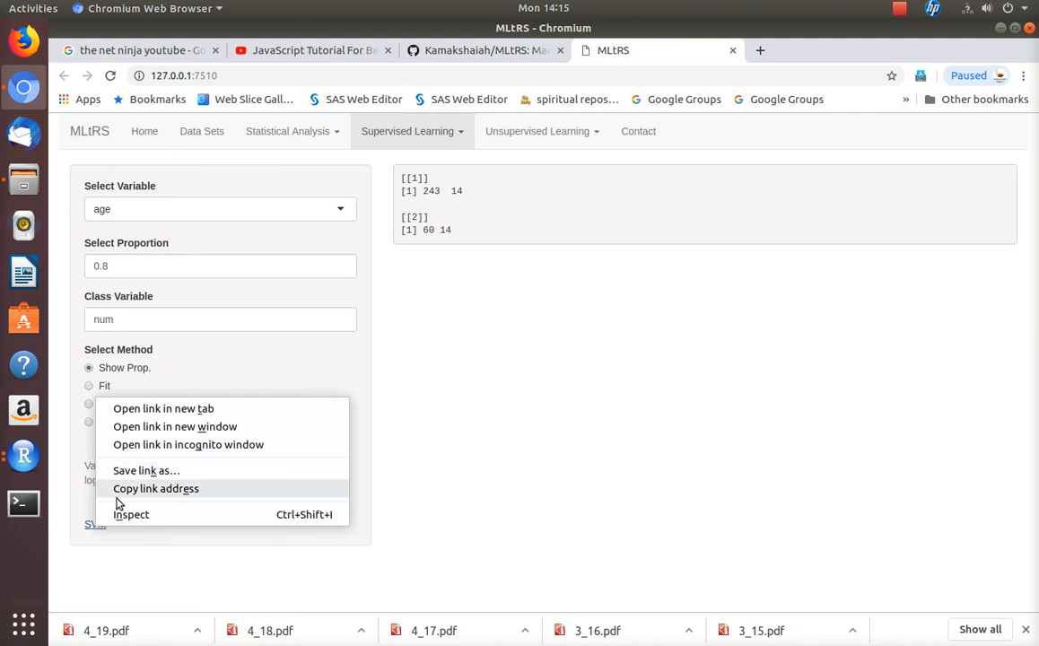
{"action": "left_click", "coordinate": [133, 411]}
{"action": "left_click", "coordinate": [822, 54]}
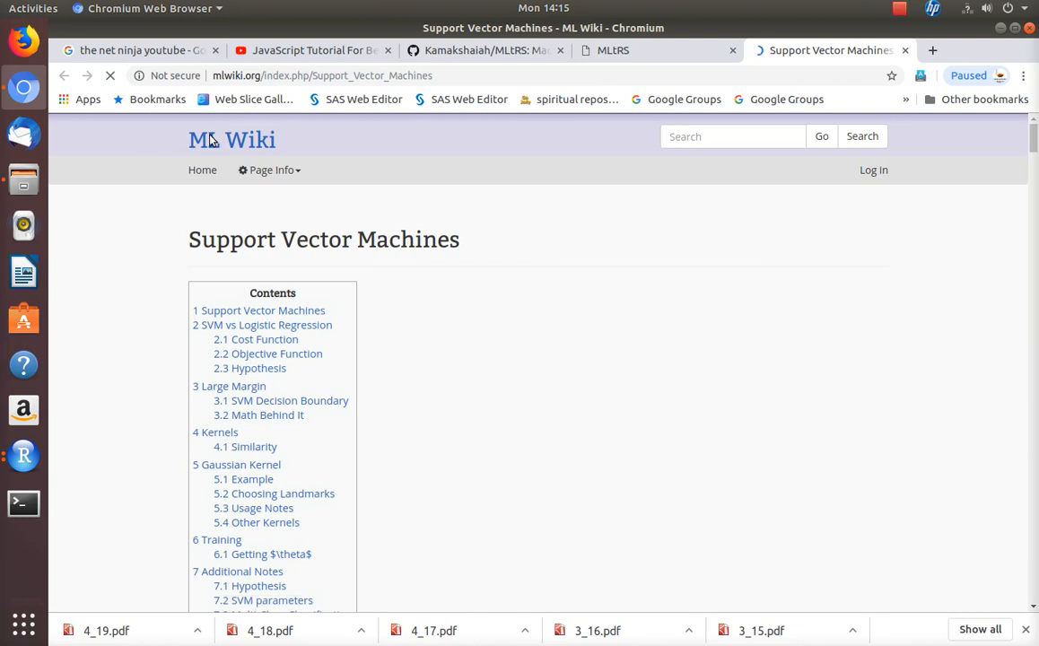
- Scroll through the Support Vector Machines wiki article, then switch back to the GitHub repository tab
{"action": "scroll", "coordinate": [512, 341], "scroll_direction": "down", "scroll_amount": 5}
{"action": "scroll", "coordinate": [512, 341], "scroll_direction": "down", "scroll_amount": 5}
{"action": "scroll", "coordinate": [680, 375], "scroll_direction": "down", "scroll_amount": 2}
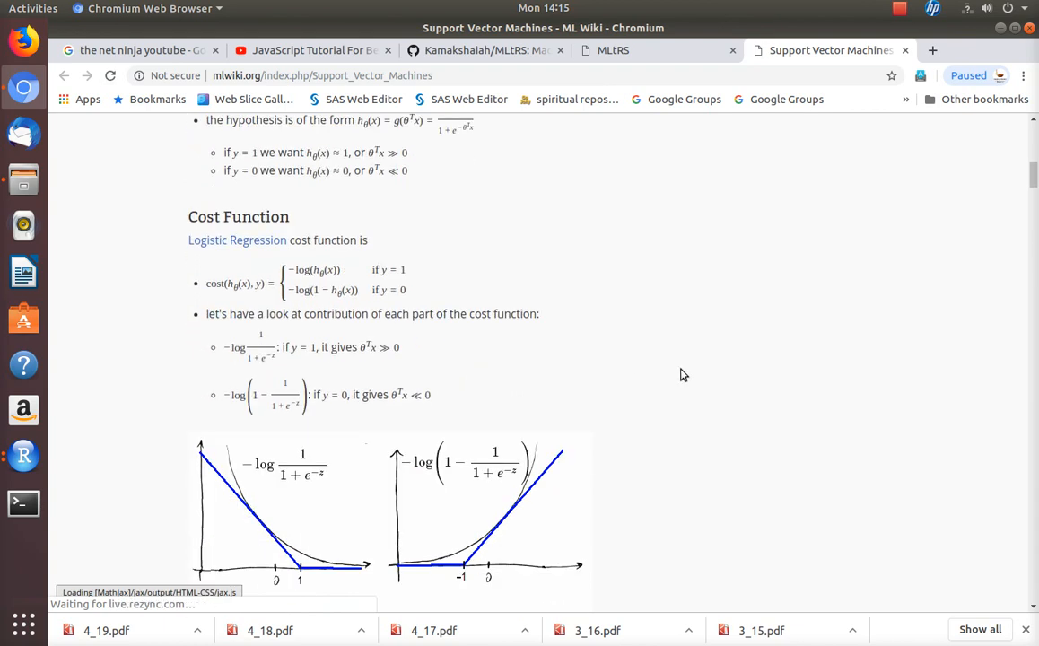
{"action": "scroll", "coordinate": [680, 375], "scroll_direction": "down", "scroll_amount": 5}
{"action": "scroll", "coordinate": [411, 434], "scroll_direction": "down", "scroll_amount": 1}
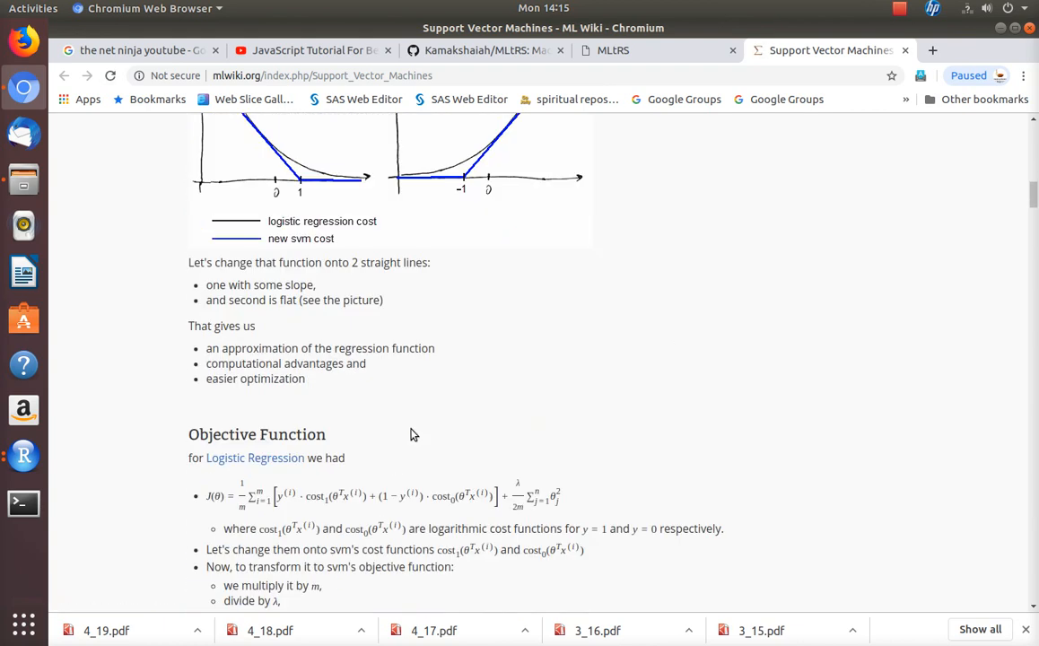
{"action": "scroll", "coordinate": [411, 435], "scroll_direction": "down", "scroll_amount": 5}
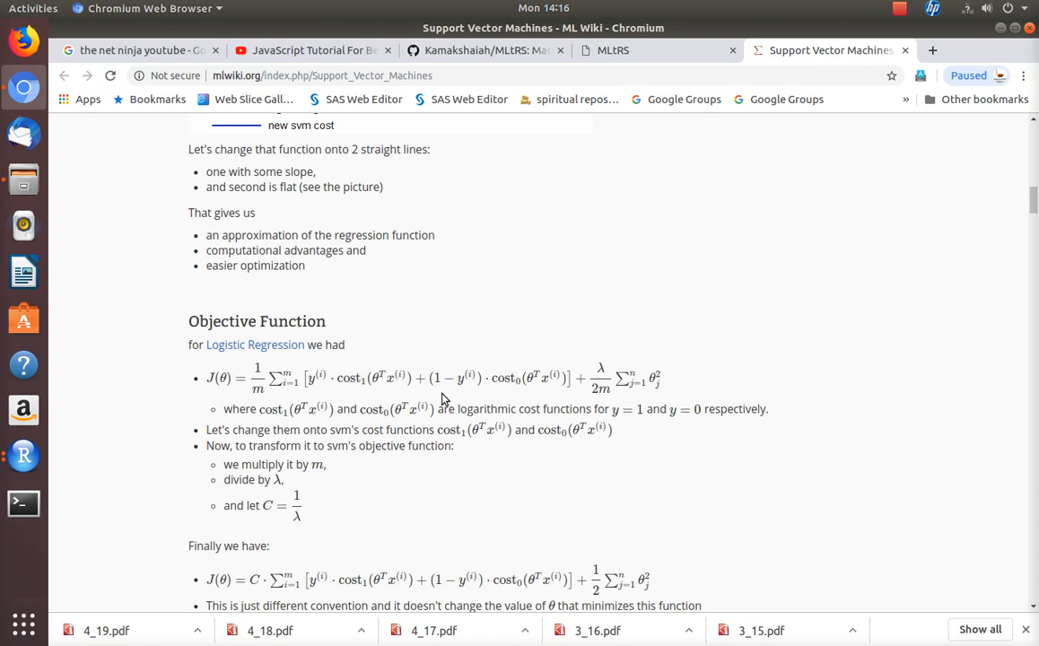
{"action": "left_click", "coordinate": [484, 50]}
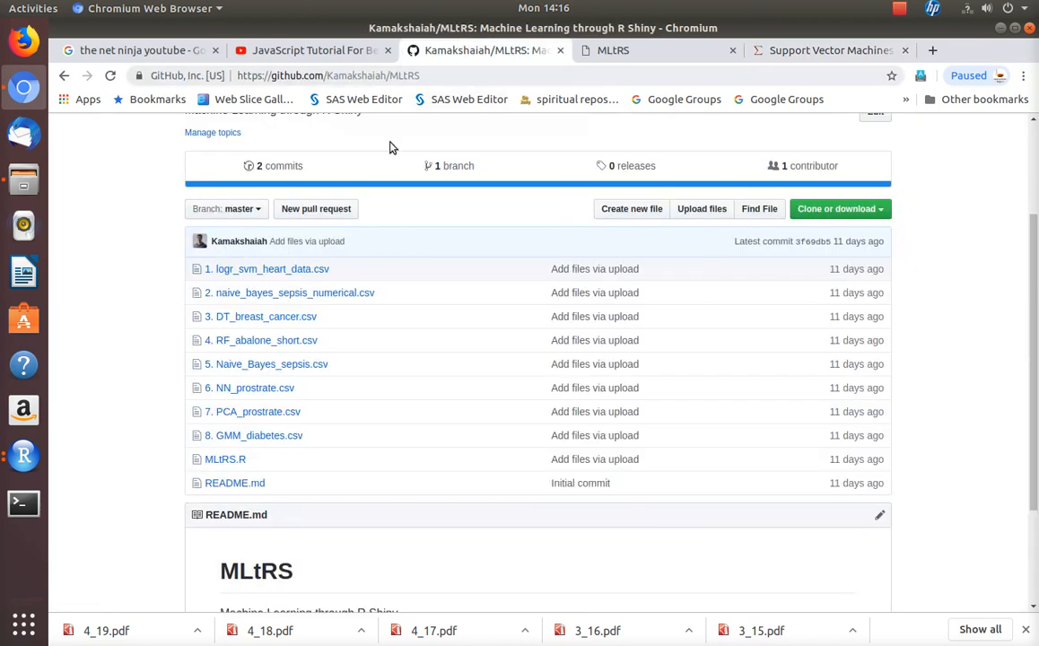
- Switch to RStudio and the running Shiny app window, then return to the browser's MLtRS tab
{"action": "left_click", "coordinate": [23, 455]}
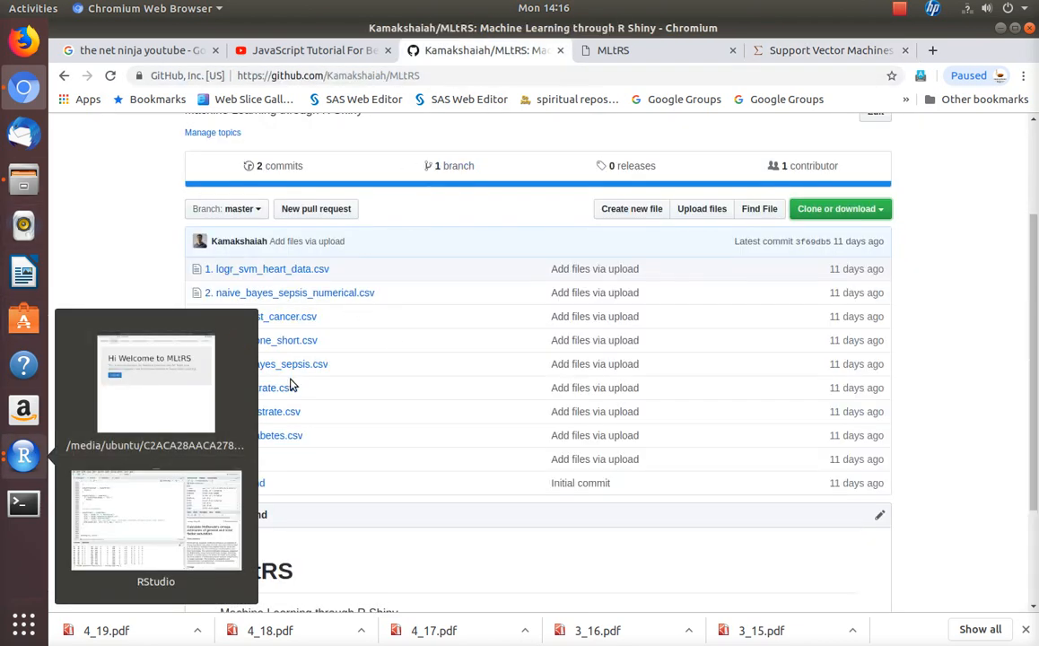
{"action": "left_click", "coordinate": [154, 494]}
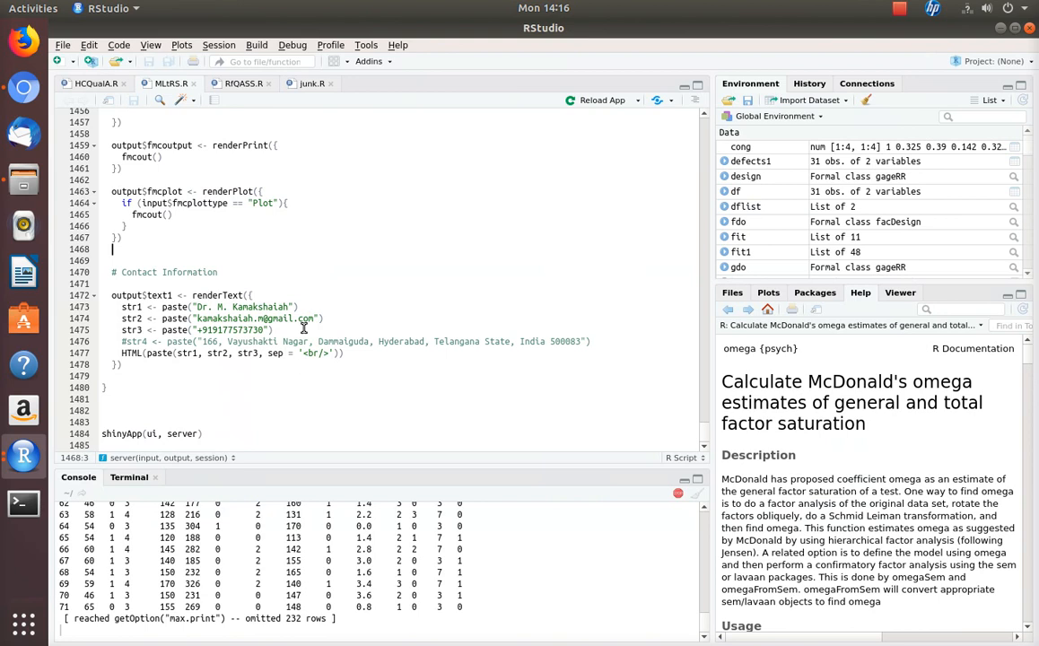
{"action": "left_click", "coordinate": [24, 455]}
{"action": "left_click", "coordinate": [152, 516]}
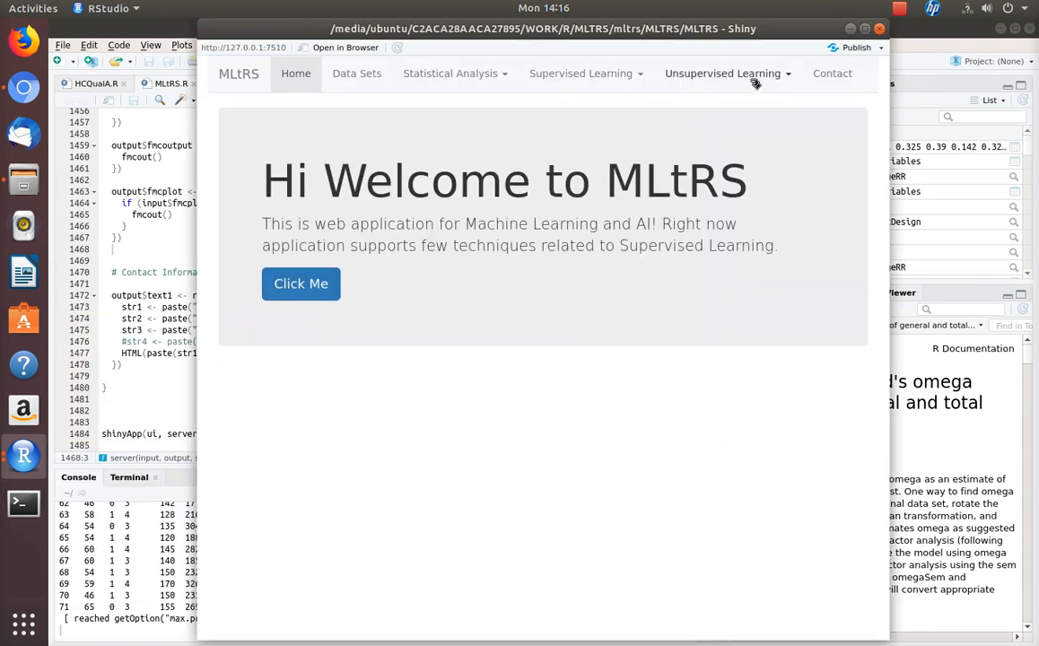
{"action": "left_click", "coordinate": [31, 89]}
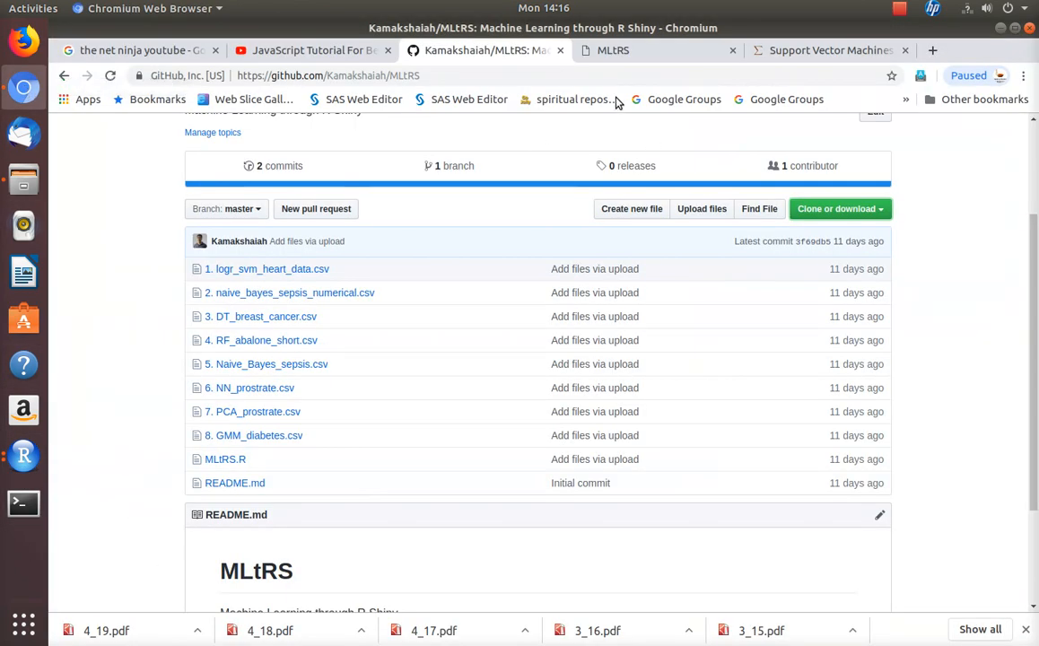
{"action": "left_click", "coordinate": [675, 55]}
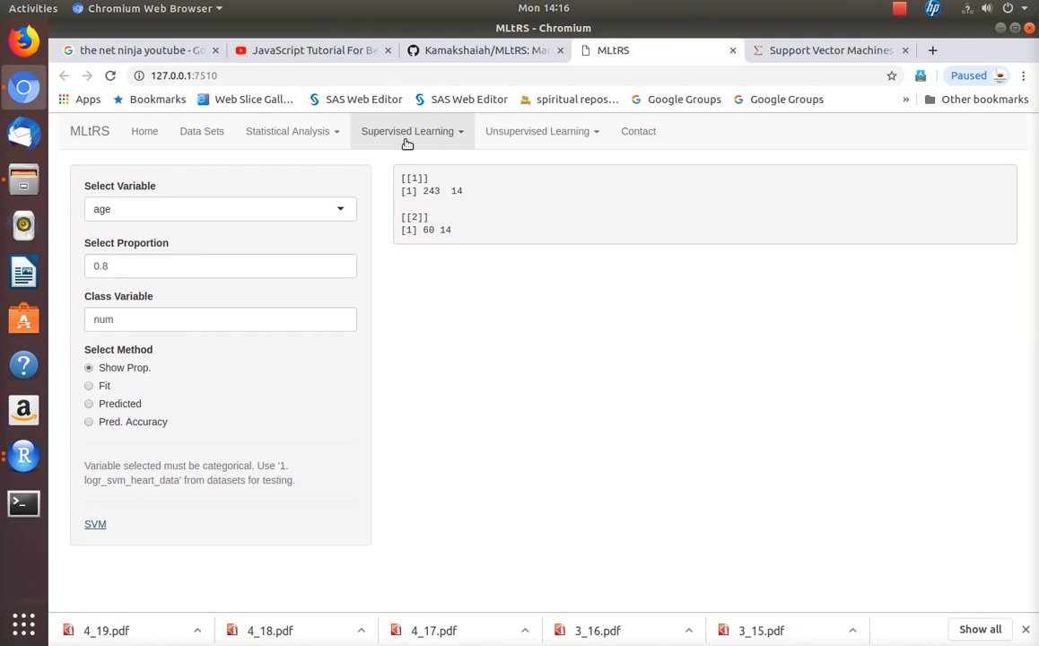
- Open the SVM page under Supervised Learning and set Select Variable to num
{"action": "left_click", "coordinate": [440, 133]}
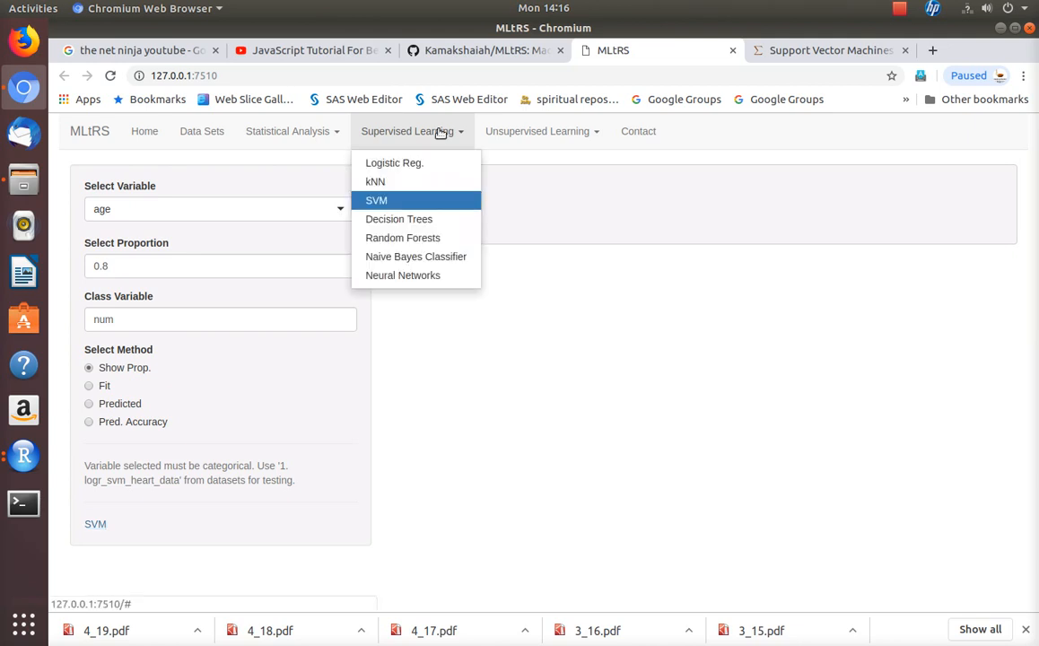
{"action": "left_click", "coordinate": [393, 203]}
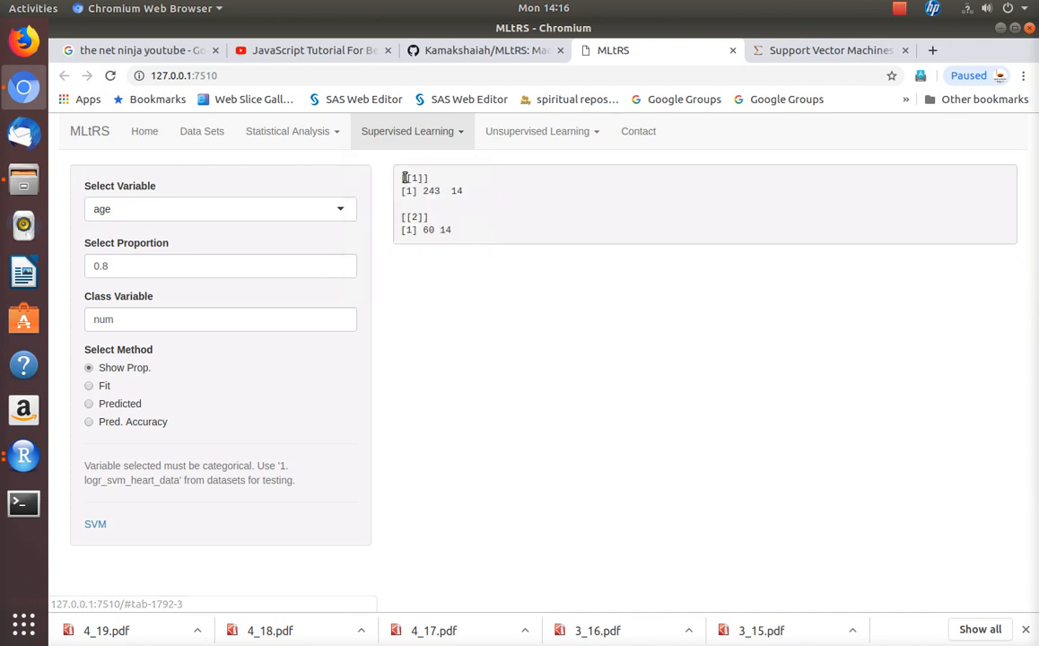
{"action": "left_click", "coordinate": [346, 212]}
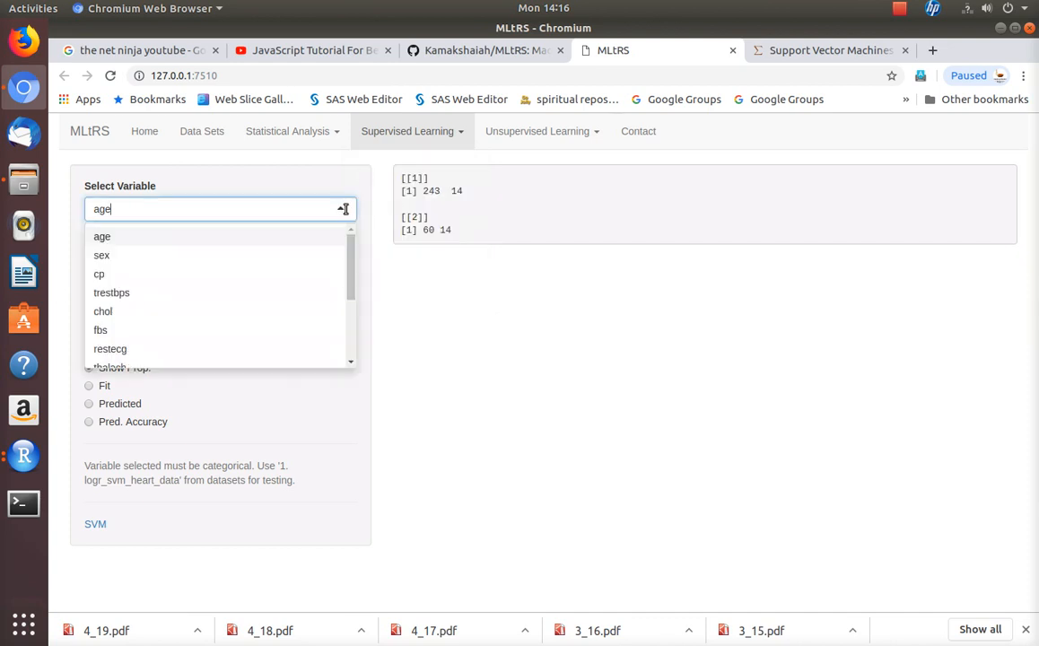
{"action": "left_click_drag", "start_coordinate": [349, 245], "coordinate": [355, 369]}
{"action": "left_click", "coordinate": [123, 362]}
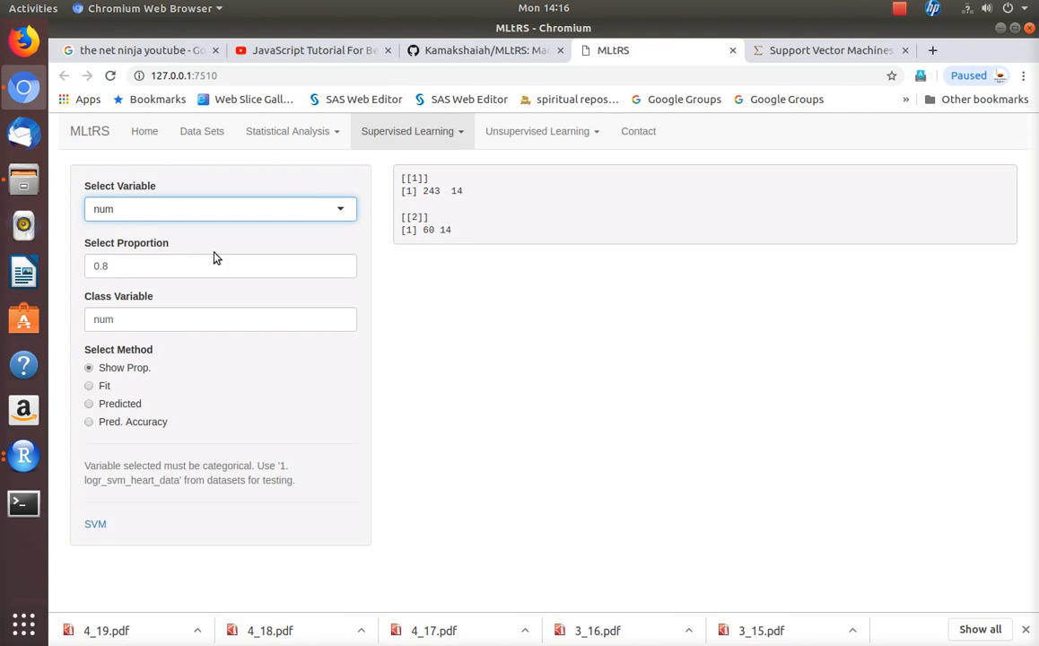
- Highlight the proportion field and the training and test set dimensions to examine the data split
{"action": "left_click_drag", "start_coordinate": [134, 264], "coordinate": [59, 267]}
{"action": "left_click", "coordinate": [115, 269]}
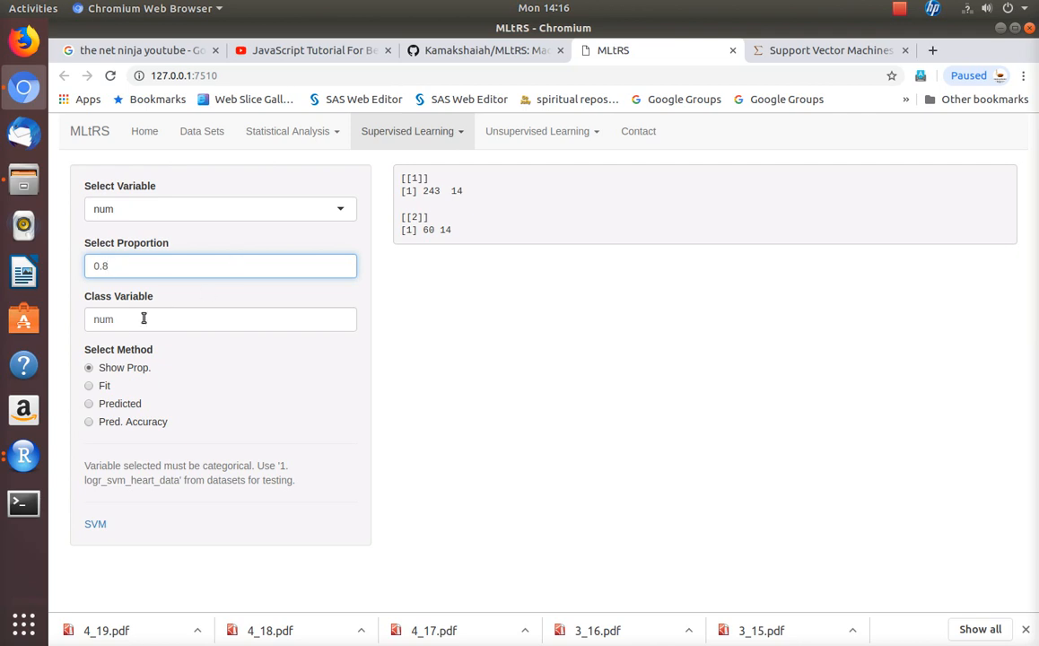
{"action": "left_click", "coordinate": [87, 293]}
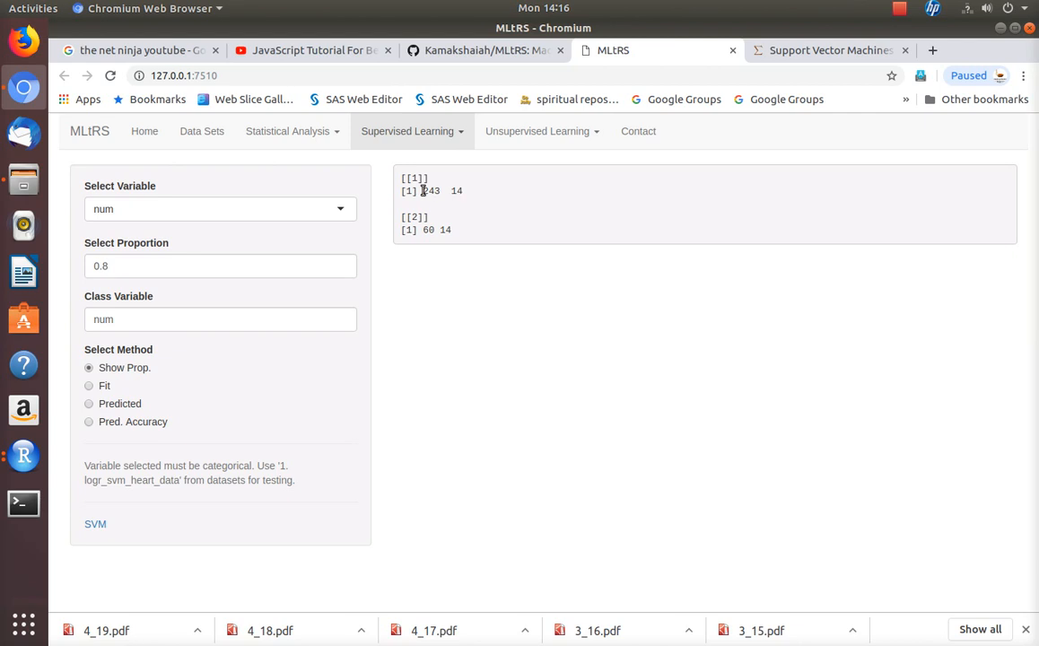
{"action": "left_click_drag", "start_coordinate": [423, 191], "coordinate": [468, 194]}
{"action": "left_click_drag", "start_coordinate": [423, 229], "coordinate": [473, 193]}
{"action": "left_click", "coordinate": [433, 193]}
{"action": "double_click", "coordinate": [456, 192]}
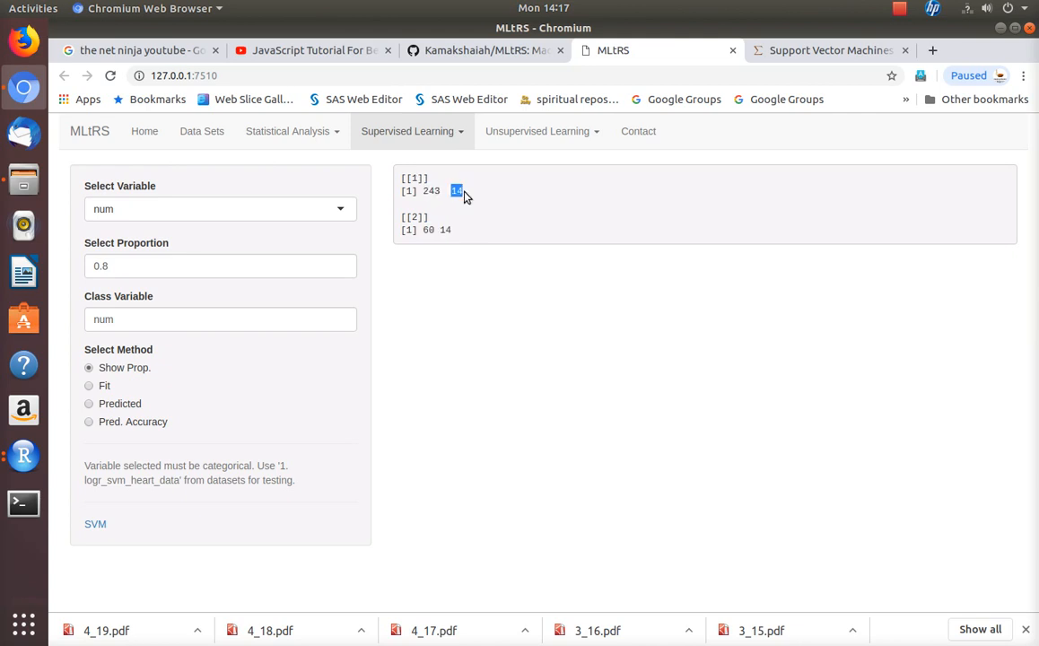
{"action": "double_click", "coordinate": [427, 230]}
- Choose the Fit method and highlight the Accuracy value in the SVM model summary
{"action": "left_click", "coordinate": [89, 387]}
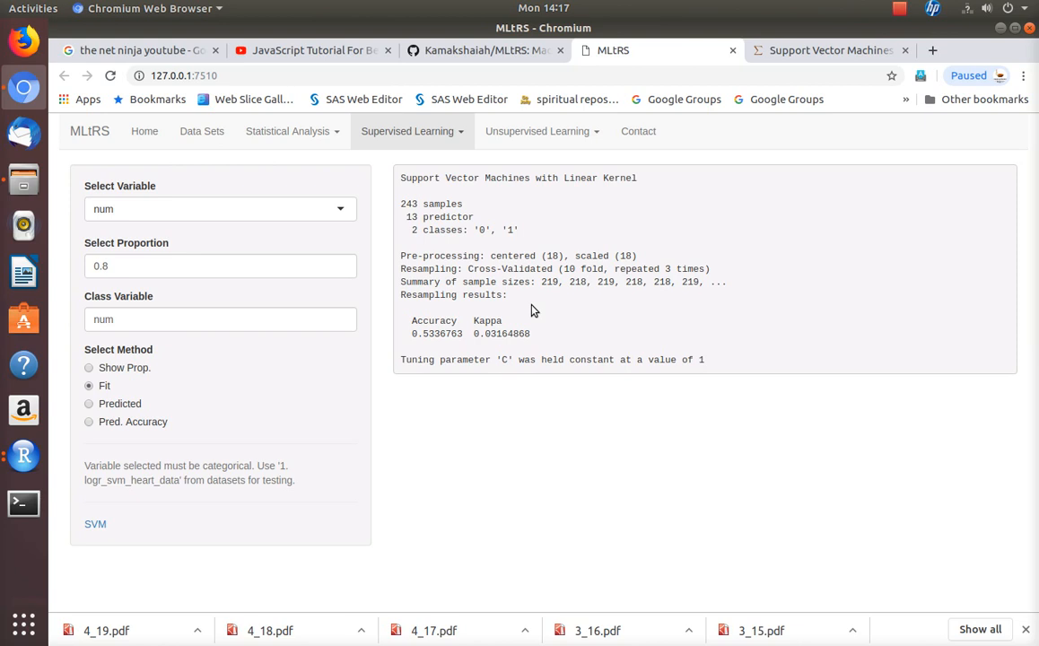
{"action": "left_click_drag", "start_coordinate": [412, 334], "coordinate": [531, 334]}
{"action": "left_click_drag", "start_coordinate": [412, 334], "coordinate": [463, 335]}
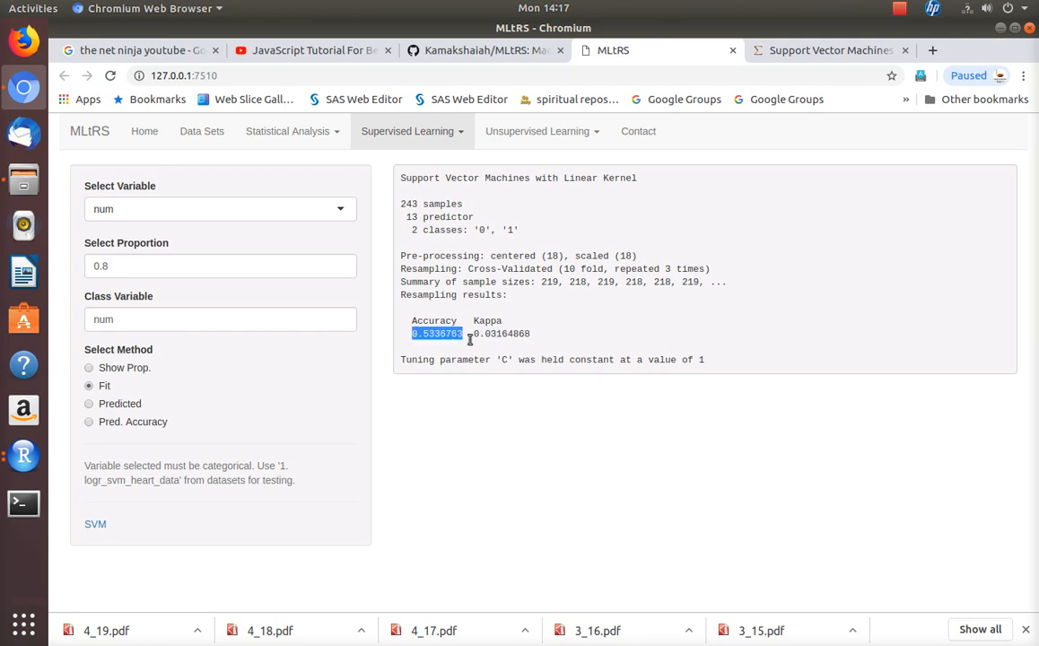
- Highlight the Kappa value in the SVM model summary
{"action": "left_click", "coordinate": [410, 131]}
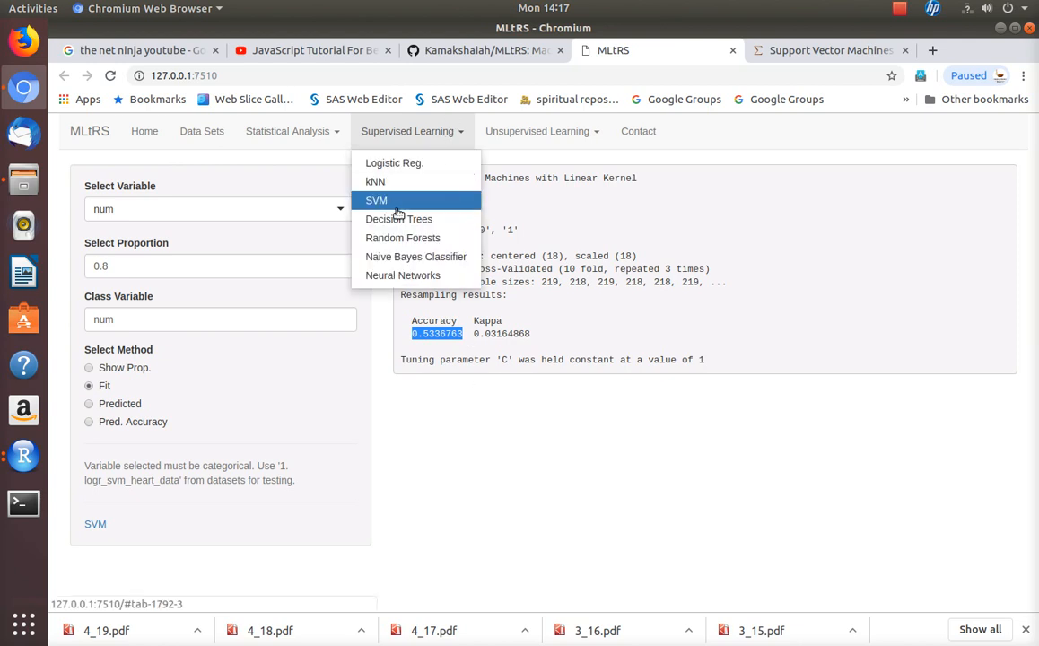
{"action": "left_click", "coordinate": [368, 389]}
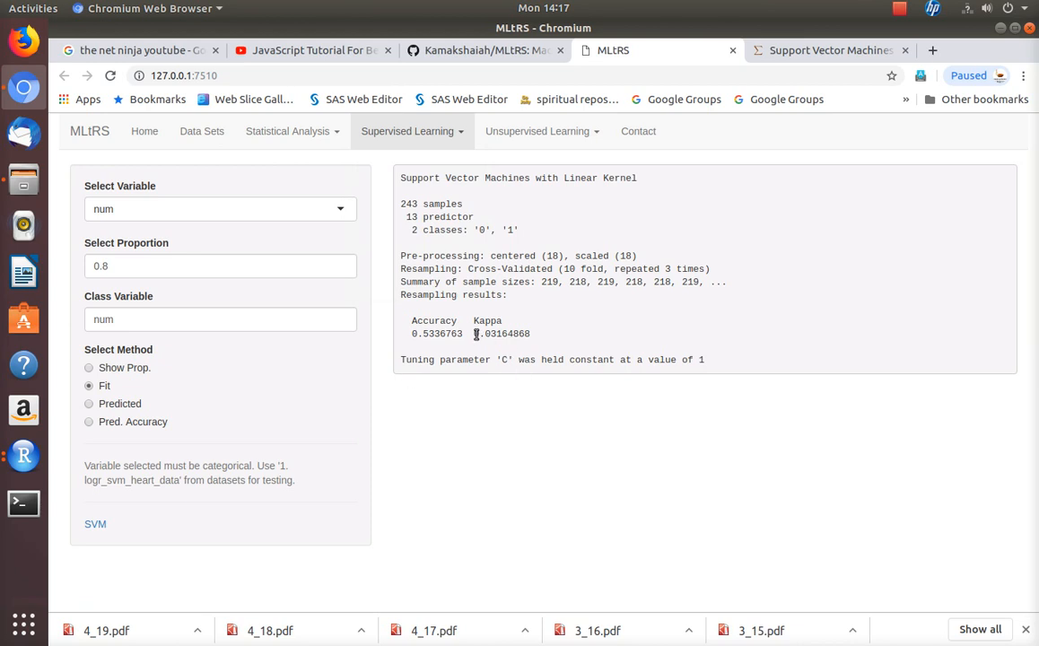
{"action": "left_click_drag", "start_coordinate": [477, 334], "coordinate": [534, 338]}
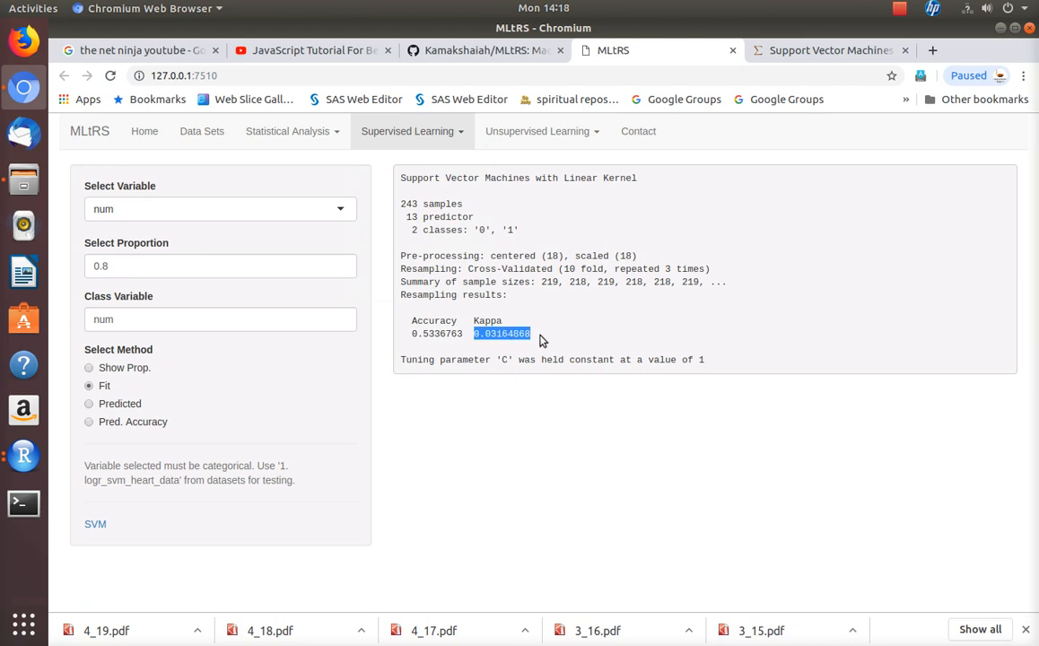
{"action": "left_click", "coordinate": [899, 11]}
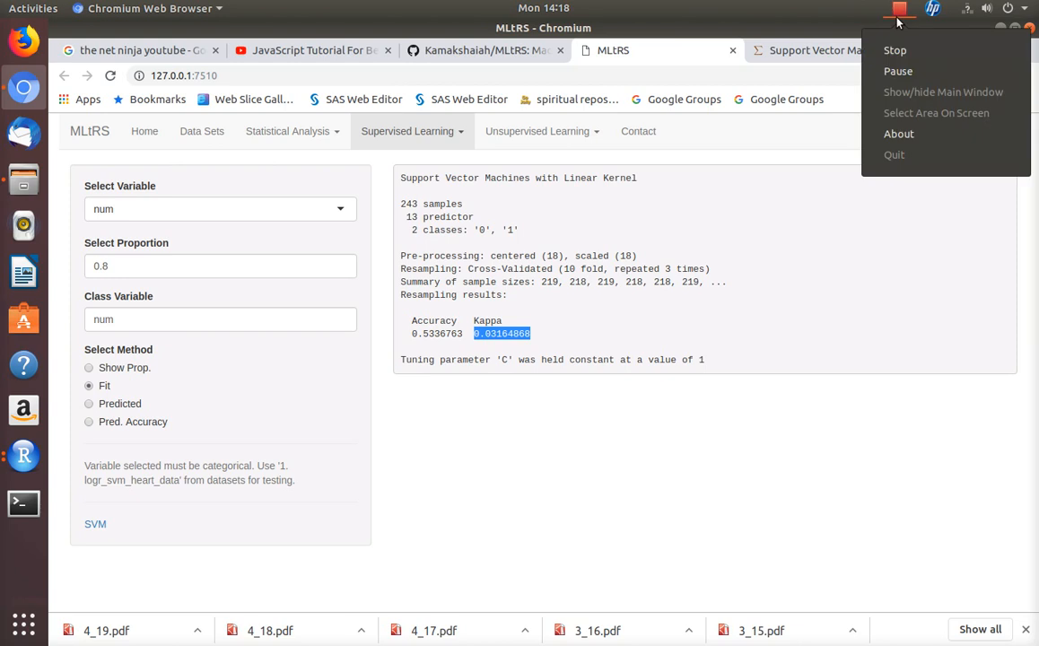
{"action": "left_click", "coordinate": [888, 72]}
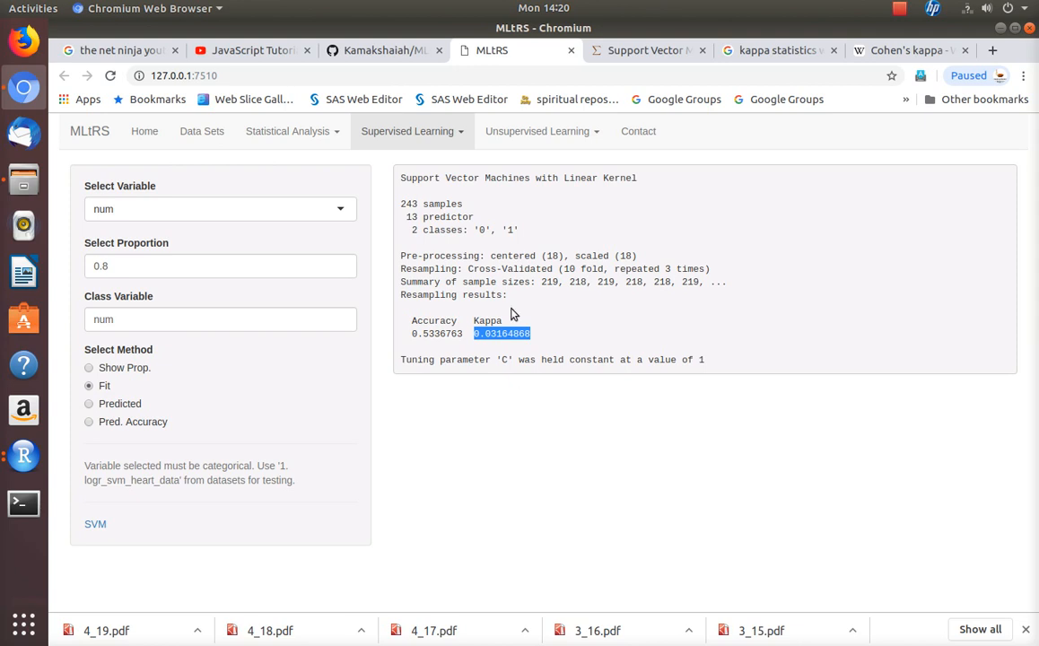
- Highlight the Kappa and Accuracy headers and values in the model summary to examine them
{"action": "left_click", "coordinate": [473, 320]}
{"action": "left_click_drag", "start_coordinate": [472, 320], "coordinate": [512, 322]}
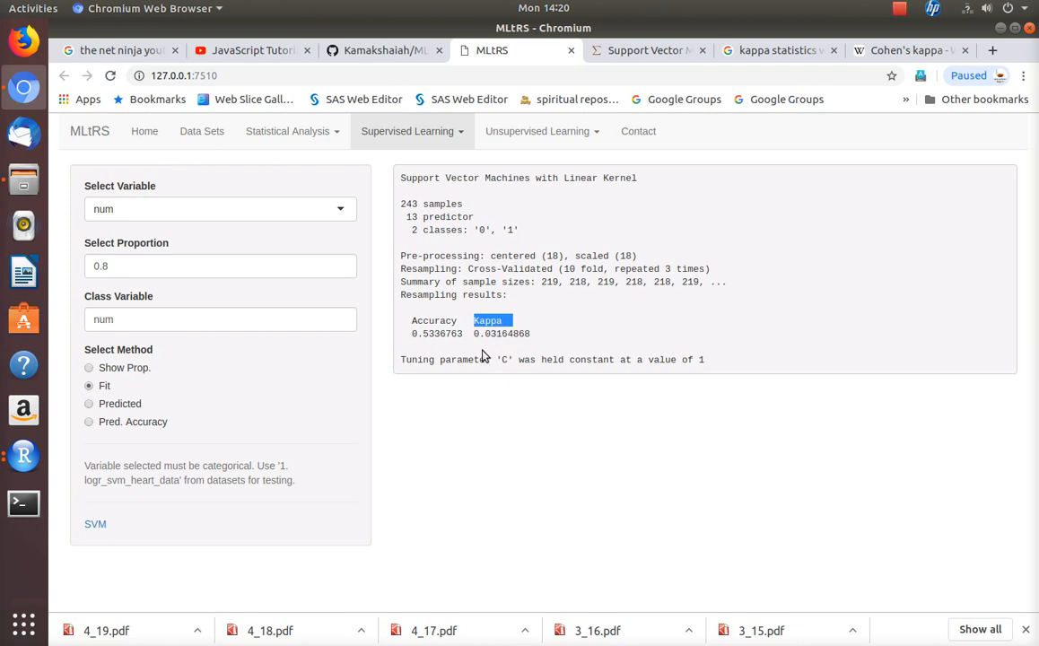
{"action": "left_click", "coordinate": [471, 333]}
{"action": "left_click_drag", "start_coordinate": [472, 334], "coordinate": [531, 335]}
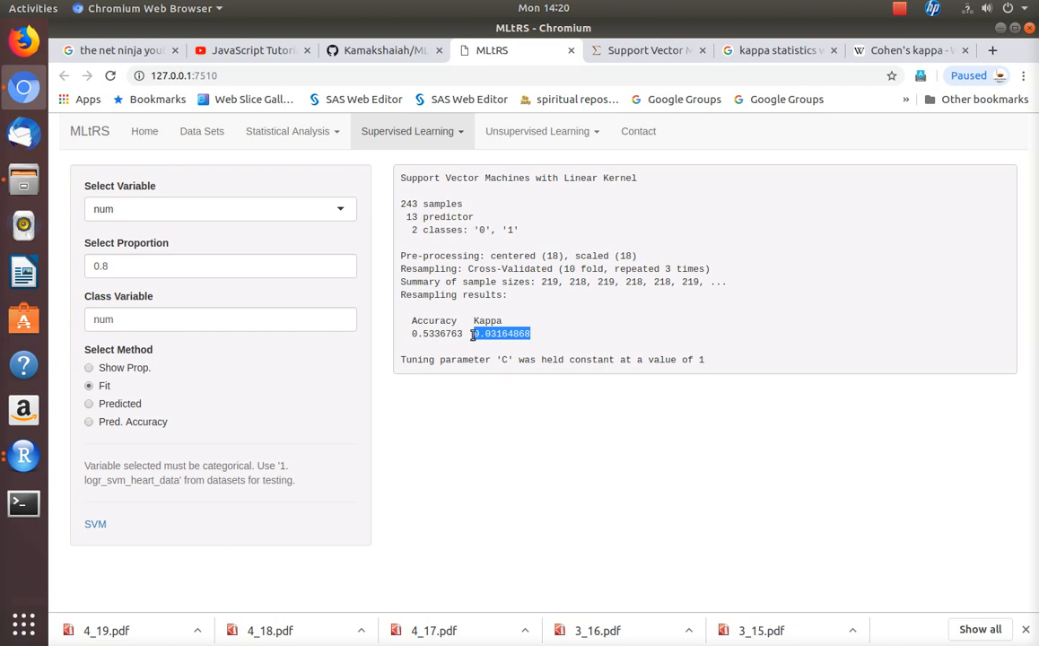
{"action": "left_click_drag", "start_coordinate": [410, 321], "coordinate": [459, 333]}
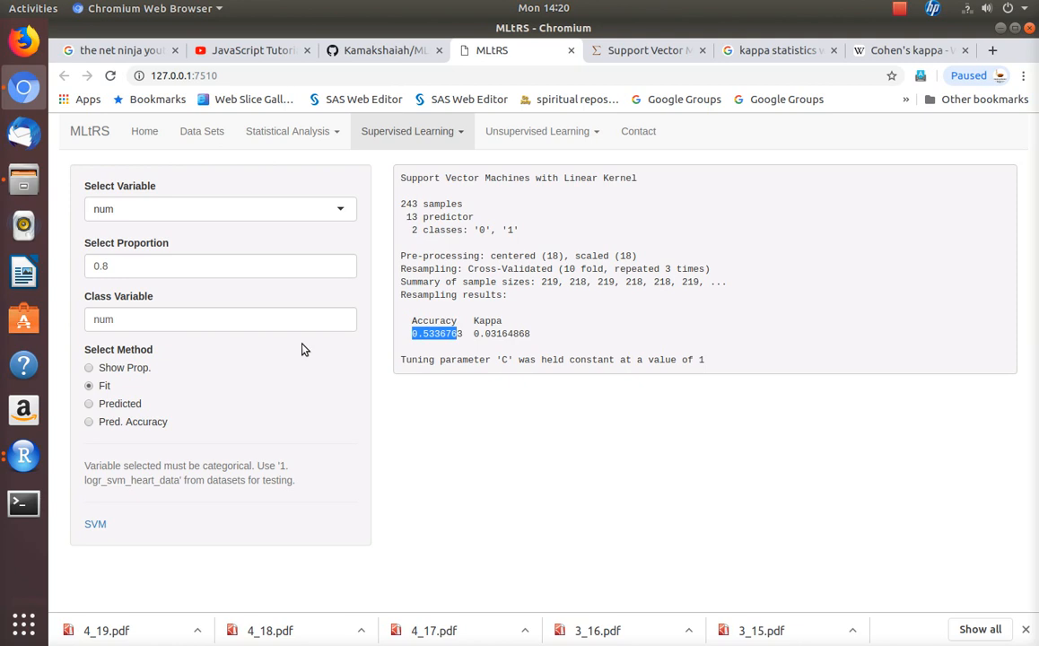
- Switch the method to Predicted and scroll through the test prediction list
{"action": "left_click", "coordinate": [89, 405]}
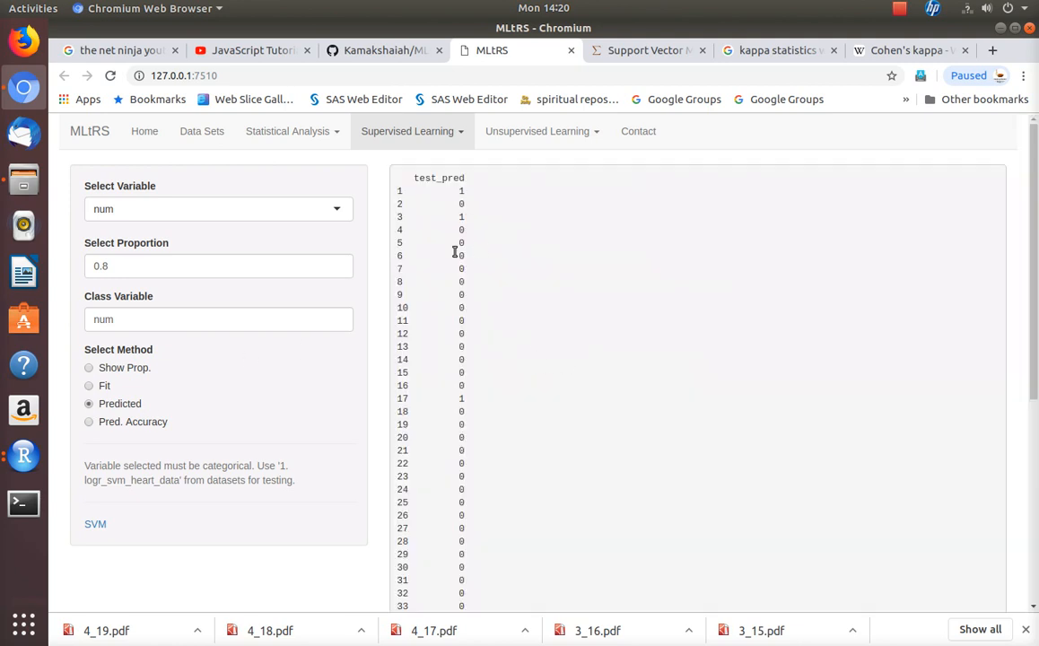
{"action": "scroll", "coordinate": [448, 423], "scroll_direction": "down", "scroll_amount": 5}
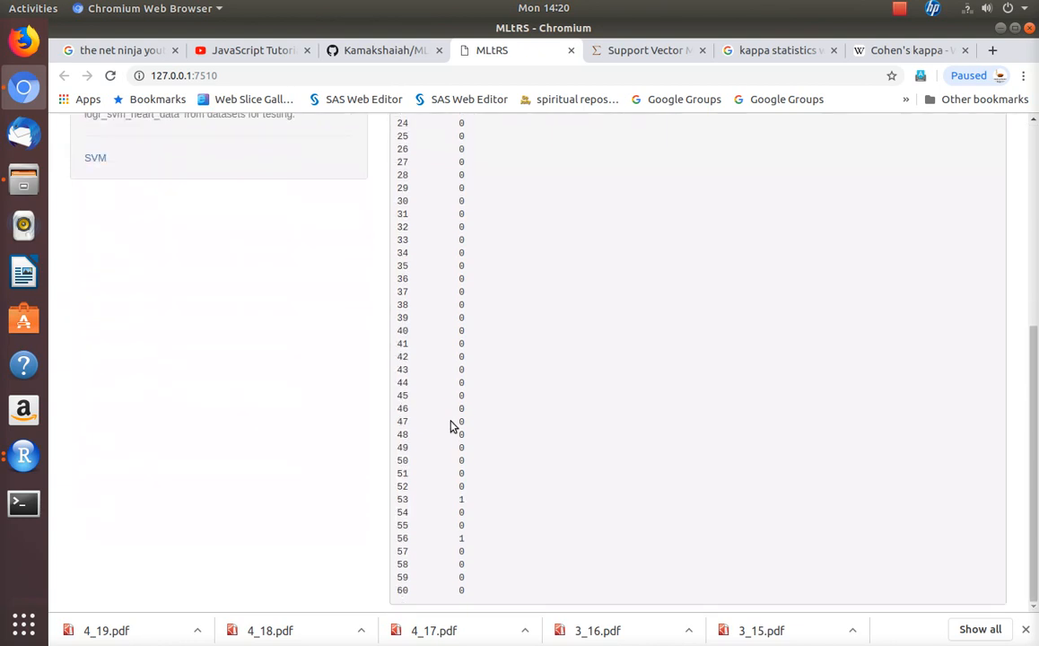
{"action": "scroll", "coordinate": [452, 422], "scroll_direction": "up", "scroll_amount": 5}
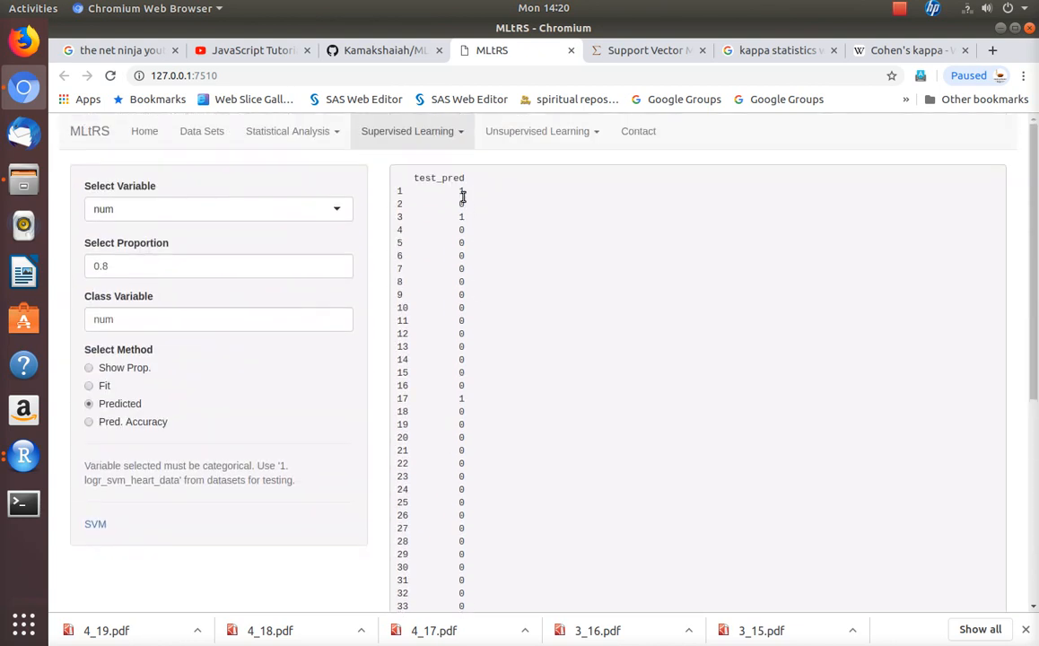
{"action": "scroll", "coordinate": [488, 408], "scroll_direction": "down", "scroll_amount": 5}
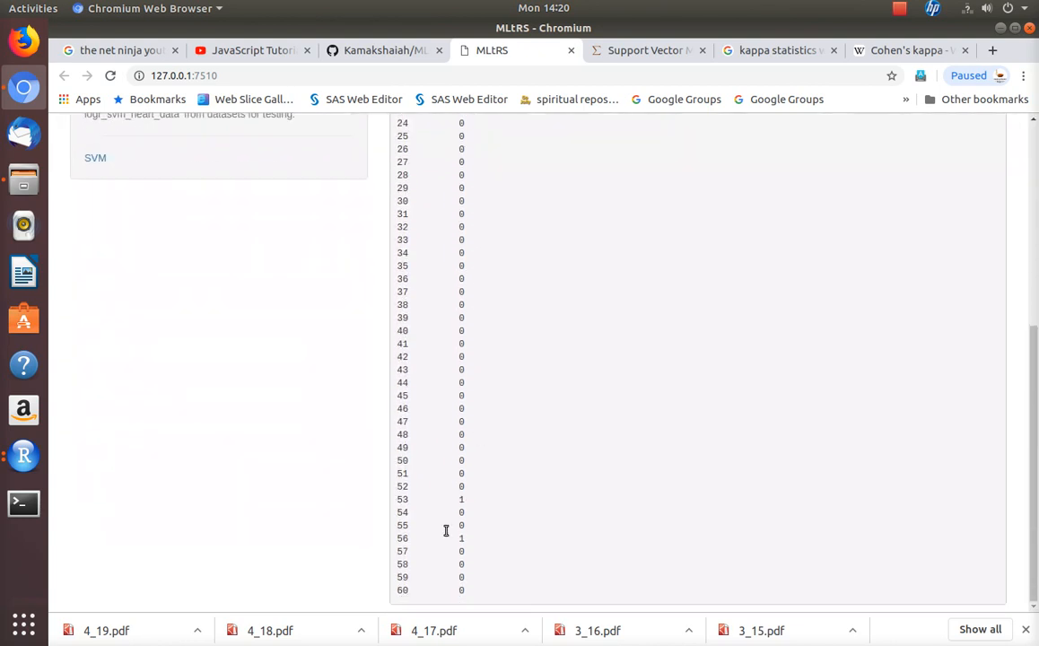
{"action": "scroll", "coordinate": [417, 431], "scroll_direction": "up", "scroll_amount": 4}
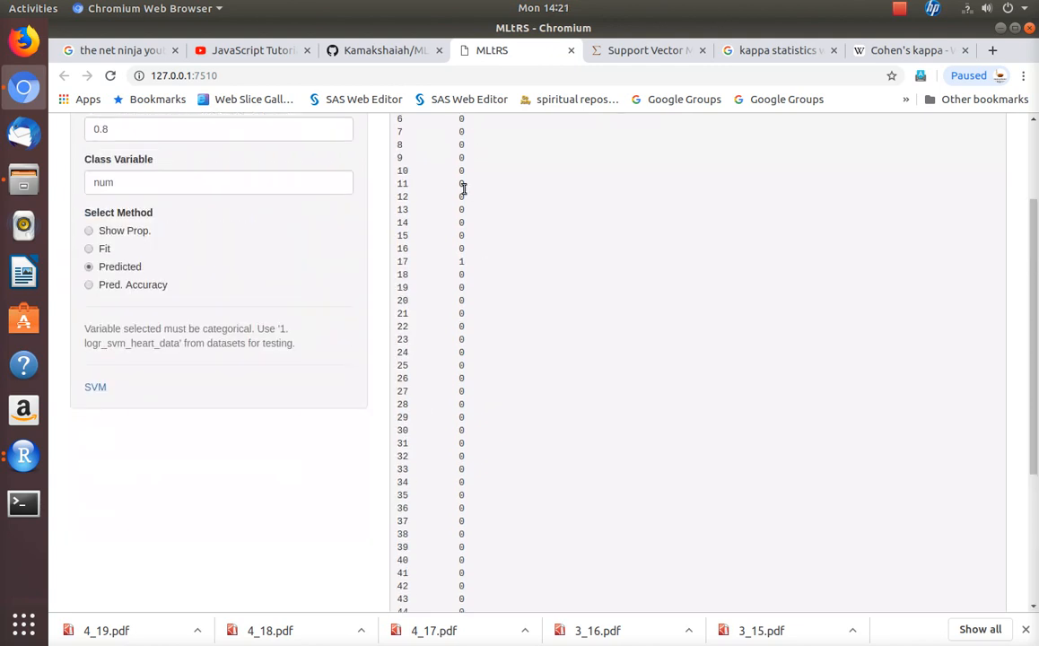
{"action": "scroll", "coordinate": [463, 188], "scroll_direction": "up", "scroll_amount": 2}
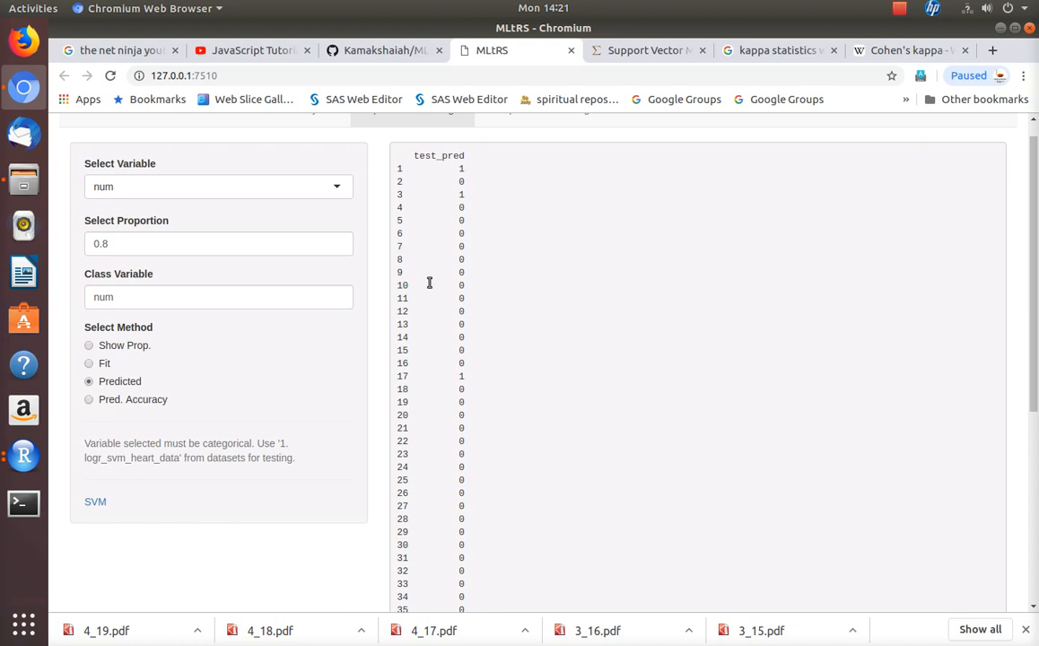
- Highlight the first rows of the test_pred list to examine the predicted classes
{"action": "double_click", "coordinate": [463, 169]}
{"action": "left_click_drag", "start_coordinate": [397, 170], "coordinate": [416, 170]}
{"action": "left_click", "coordinate": [402, 171]}
{"action": "left_click_drag", "start_coordinate": [459, 169], "coordinate": [478, 173]}
{"action": "double_click", "coordinate": [399, 184]}
{"action": "double_click", "coordinate": [460, 183]}
{"action": "scroll", "coordinate": [492, 420], "scroll_direction": "down", "scroll_amount": 5}
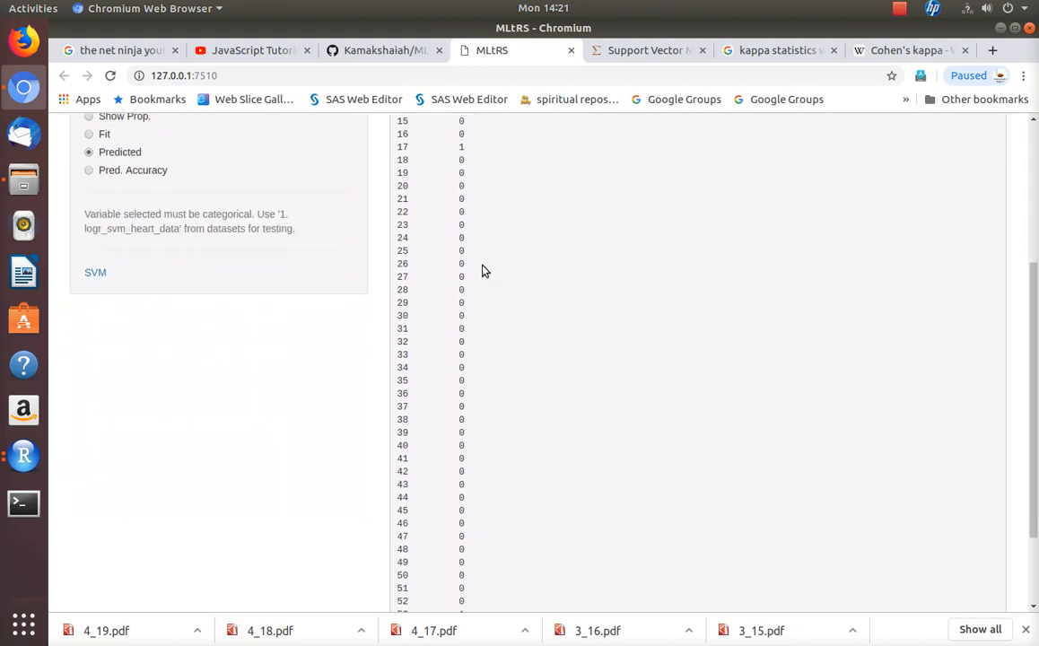
{"action": "scroll", "coordinate": [461, 449], "scroll_direction": "up", "scroll_amount": 5}
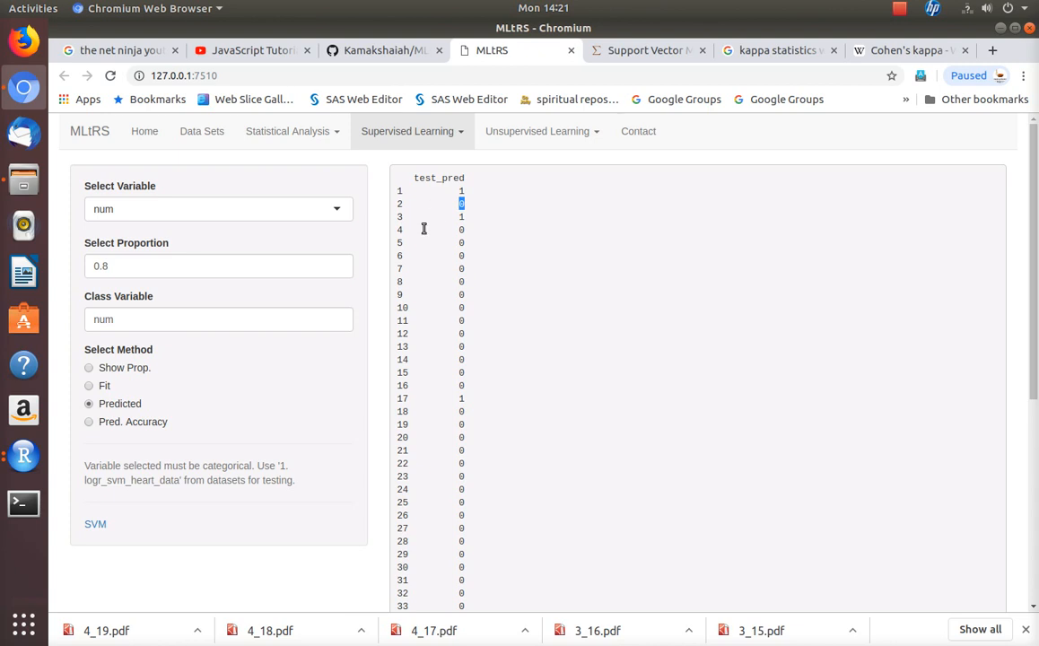
{"action": "left_click", "coordinate": [397, 191]}
{"action": "left_click_drag", "start_coordinate": [397, 190], "coordinate": [464, 192]}
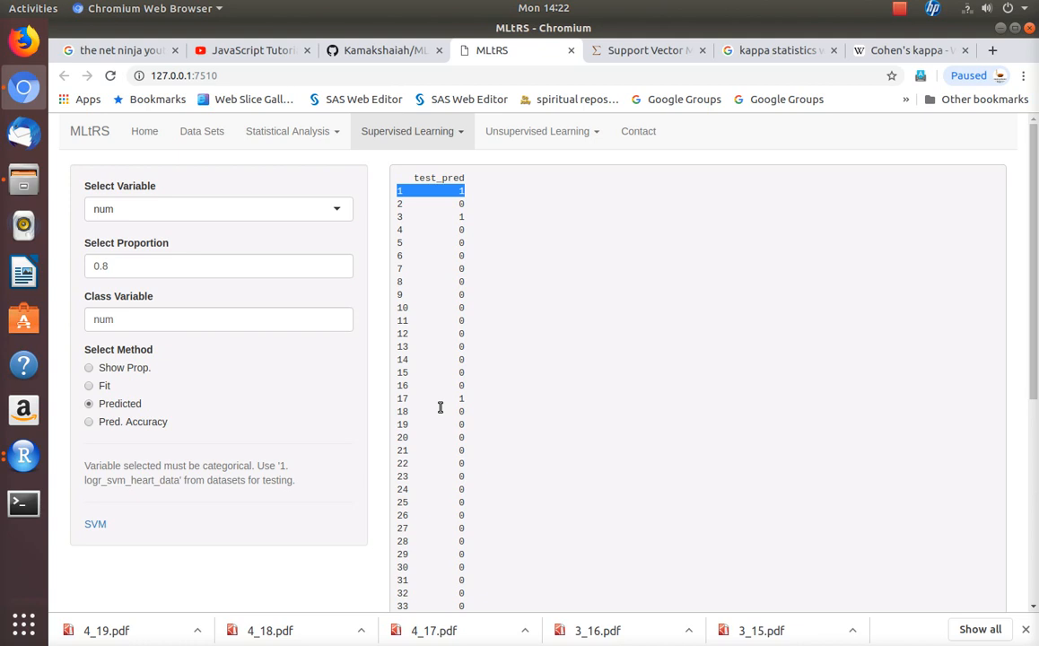
- Switch the method to Pred. Accuracy and highlight the accuracy and confusion matrix counts
{"action": "left_click", "coordinate": [89, 423]}
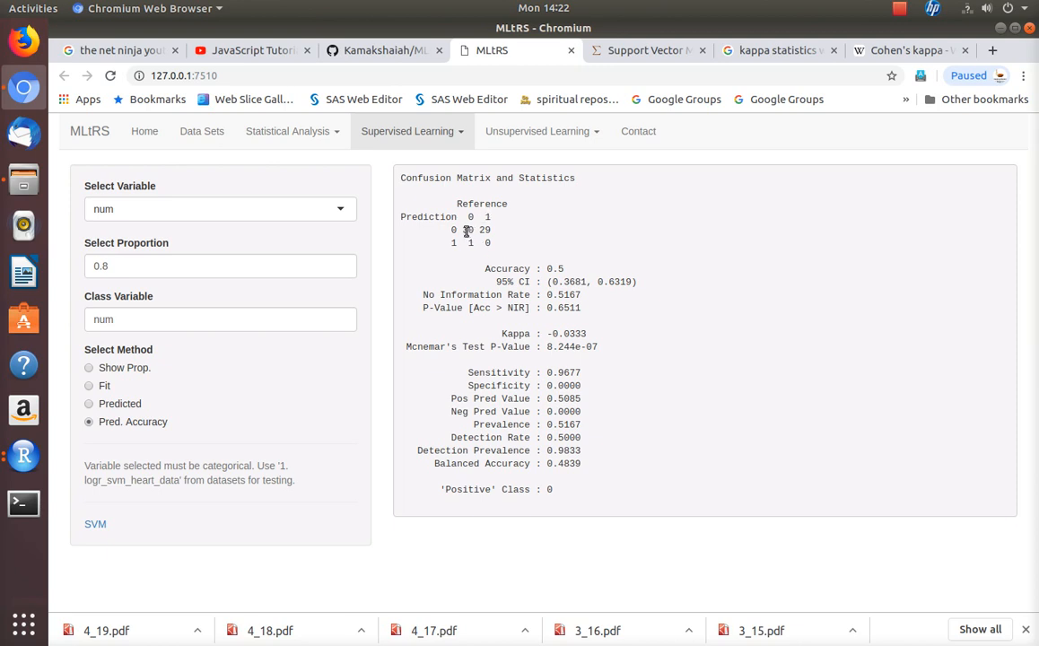
{"action": "double_click", "coordinate": [555, 268]}
{"action": "double_click", "coordinate": [467, 230]}
{"action": "left_click", "coordinate": [468, 231]}
- Search for confusion matrix wiki in a new tab and open the Wikipedia result in another tab
{"action": "left_click", "coordinate": [992, 51]}
{"action": "type", "text": "conf"}
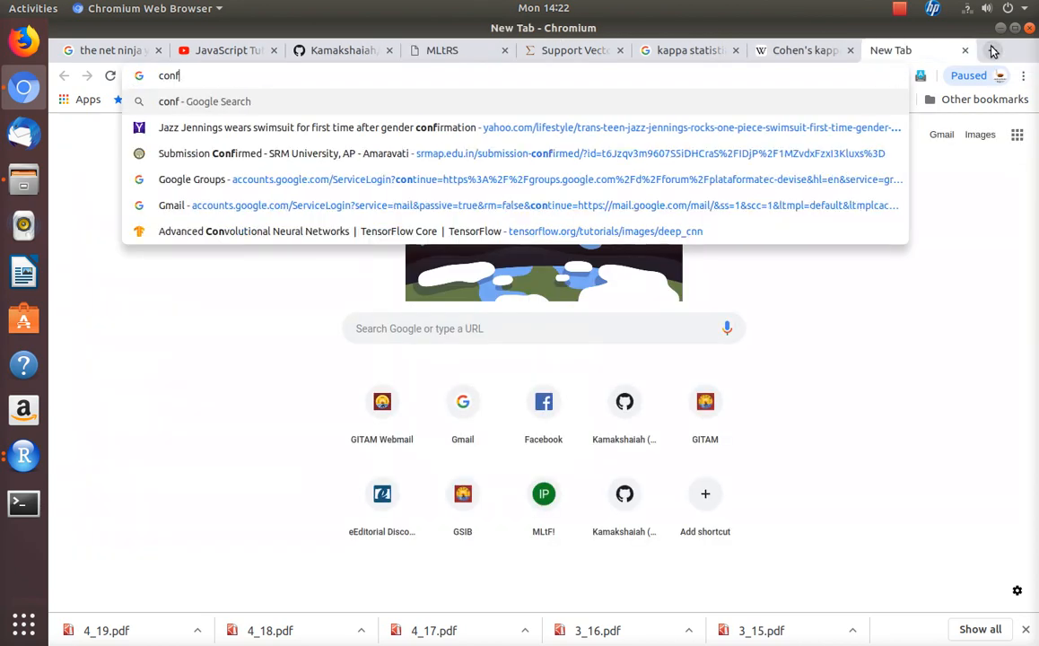
{"action": "type", "text": "usion matrix wiki"}
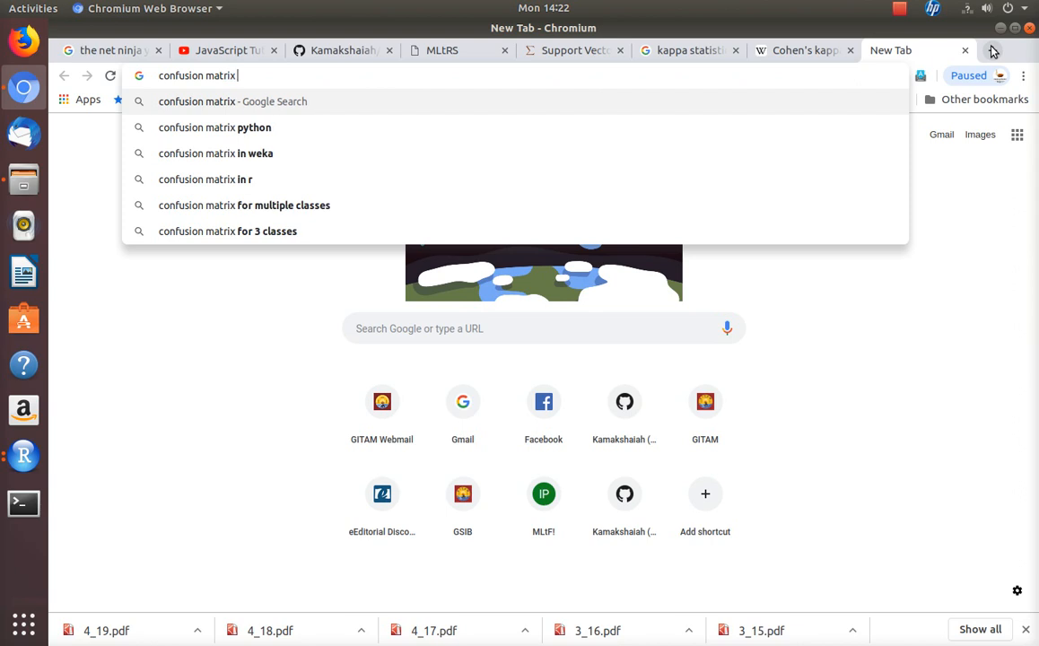
{"action": "key", "text": "Return"}
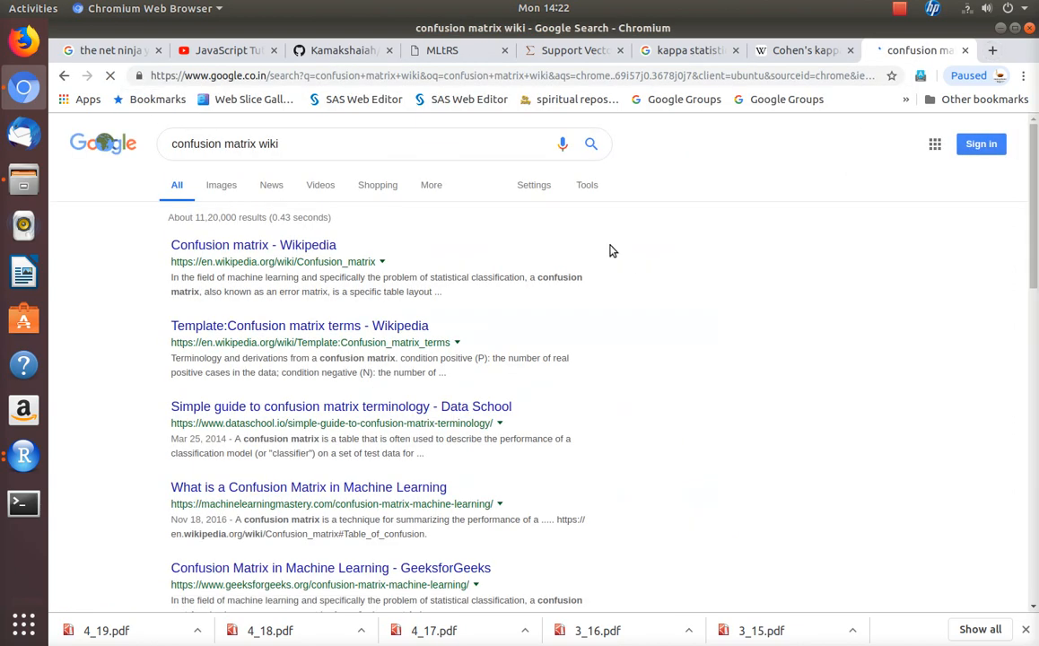
{"action": "right_click", "coordinate": [243, 250]}
{"action": "left_click", "coordinate": [305, 257]}
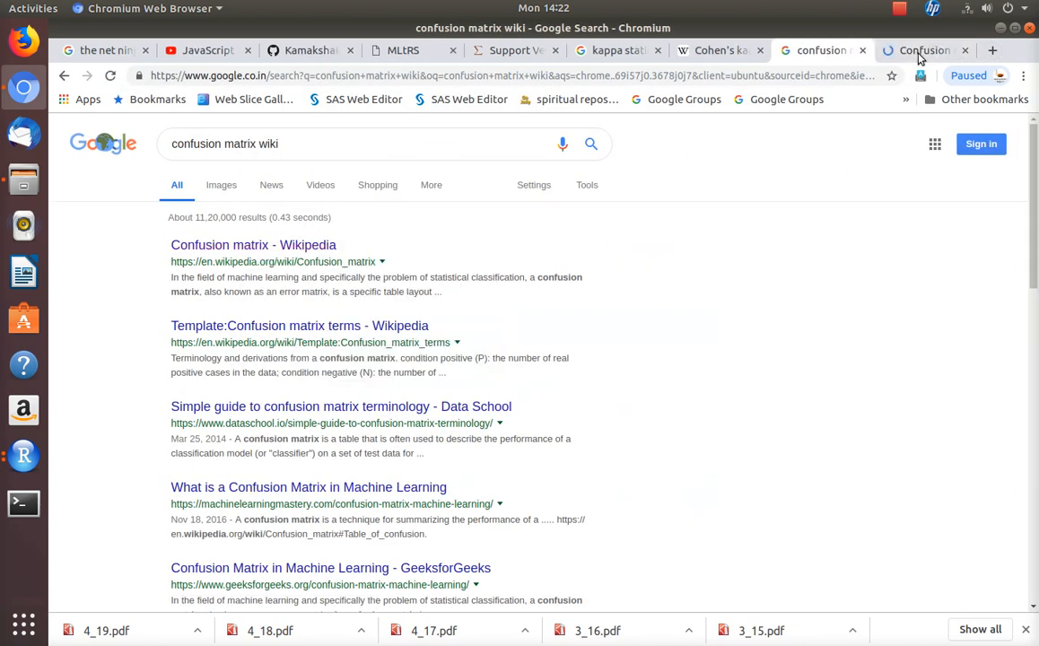
- Read through the Confusion matrix article on Wikipedia, scrolling down to the table of confusion and back
{"action": "left_click", "coordinate": [931, 47]}
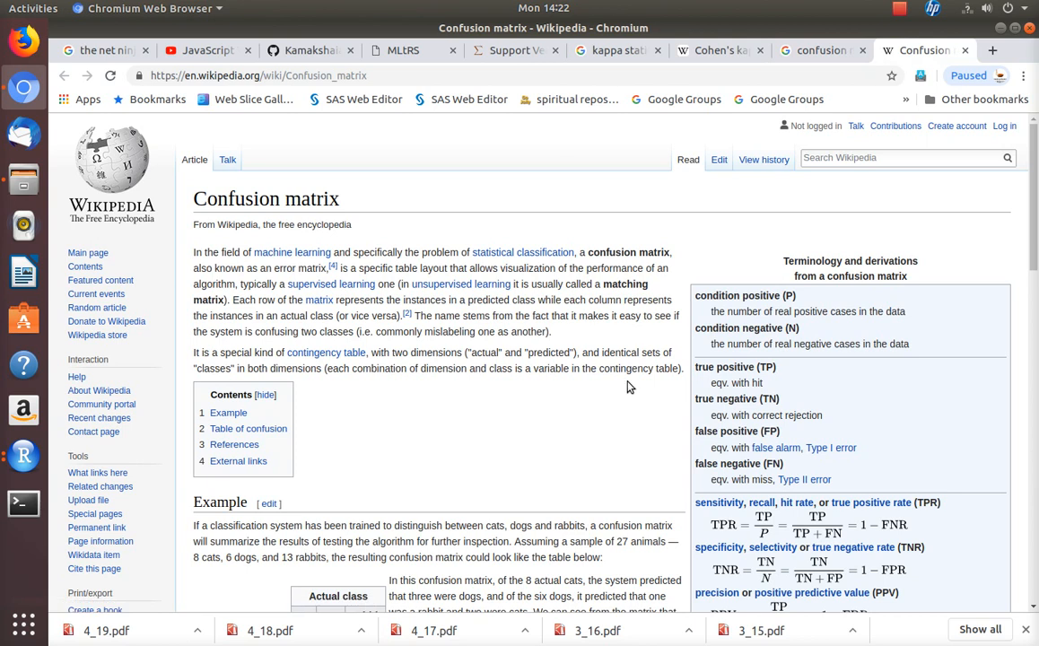
{"action": "scroll", "coordinate": [628, 387], "scroll_direction": "down", "scroll_amount": 4}
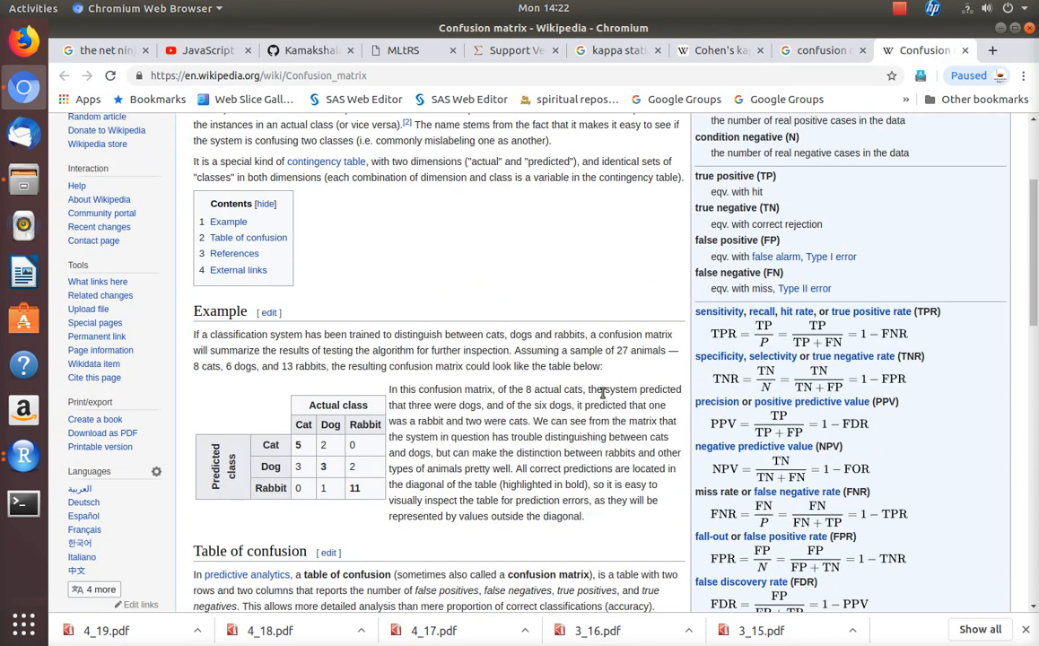
{"action": "scroll", "coordinate": [617, 390], "scroll_direction": "down", "scroll_amount": 5}
{"action": "scroll", "coordinate": [485, 409], "scroll_direction": "down", "scroll_amount": 6}
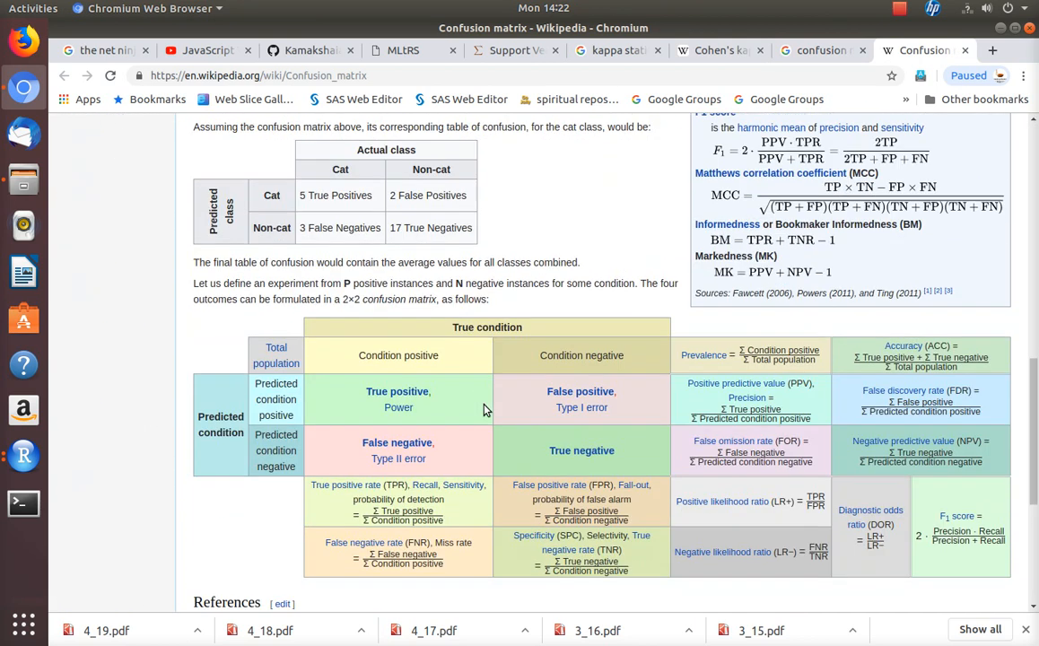
{"action": "scroll", "coordinate": [937, 394], "scroll_direction": "up", "scroll_amount": 12}
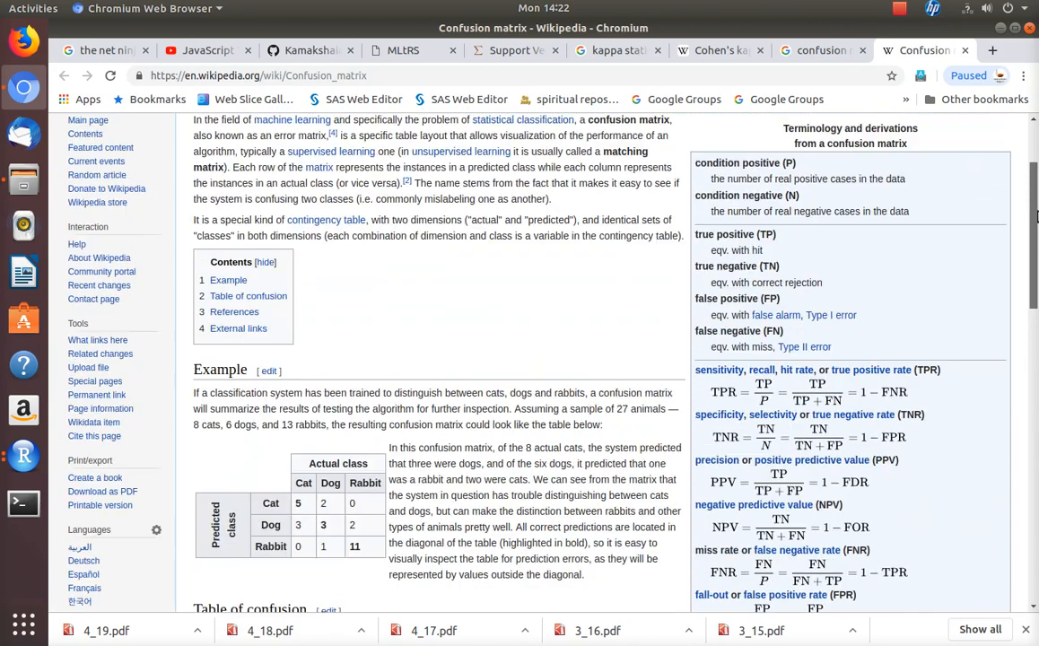
{"action": "mouse_move", "coordinate": [1036, 217]}
{"action": "left_mouse_down"}
{"action": "mouse_move", "coordinate": [1037, 183]}
{"action": "mouse_move", "coordinate": [1036, 202]}
{"action": "left_mouse_up"}
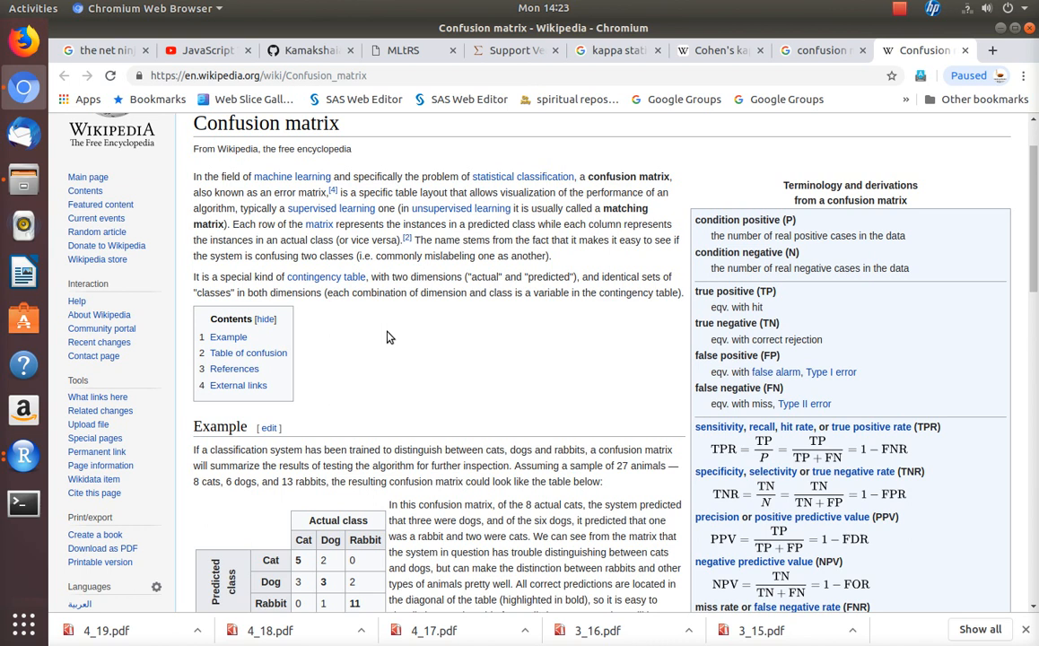
{"action": "key", "text": "alt+Tab"}
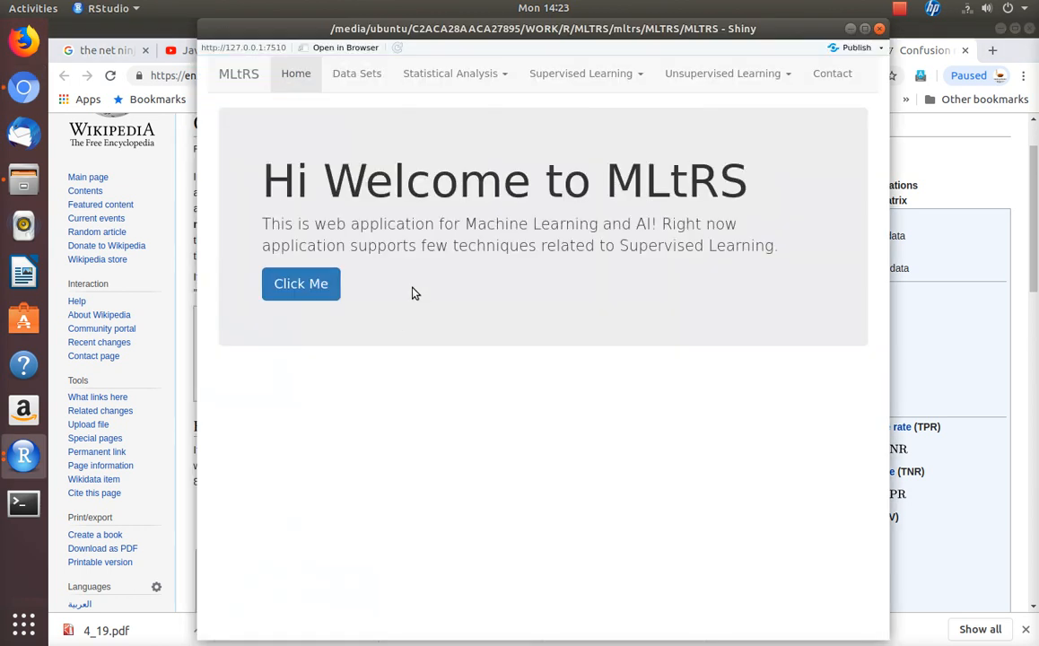
{"action": "key", "text": "alt+Tab"}
{"action": "key", "text": "alt+Tab"}
{"action": "key", "text": "alt+Tab"}
{"action": "key", "text": "alt+Tab"}
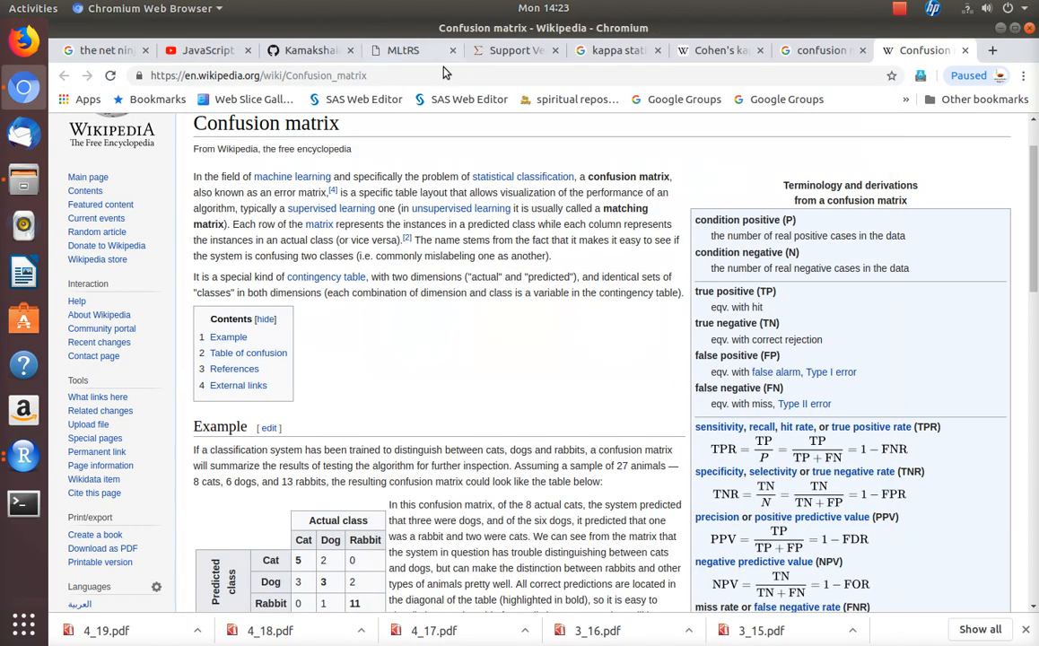
- Compare the confusion matrix cells in the MLtRS tab with the true positive and true negative terms in the article
{"action": "left_click", "coordinate": [378, 51]}
{"action": "left_click_drag", "start_coordinate": [463, 229], "coordinate": [476, 231]}
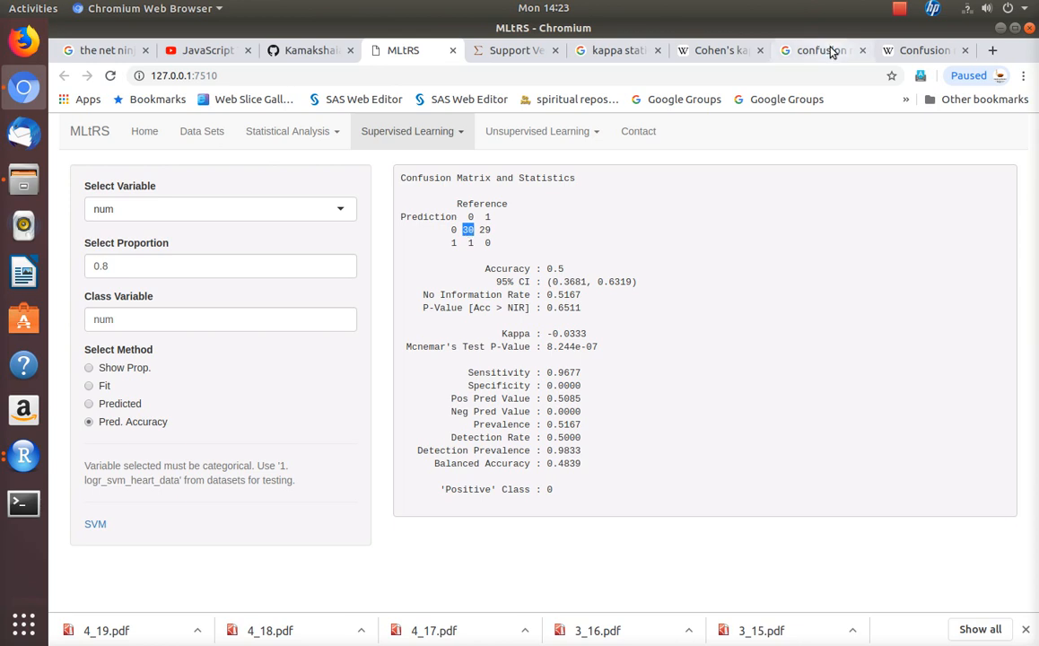
{"action": "left_click", "coordinate": [910, 54]}
{"action": "left_click_drag", "start_coordinate": [696, 290], "coordinate": [777, 292]}
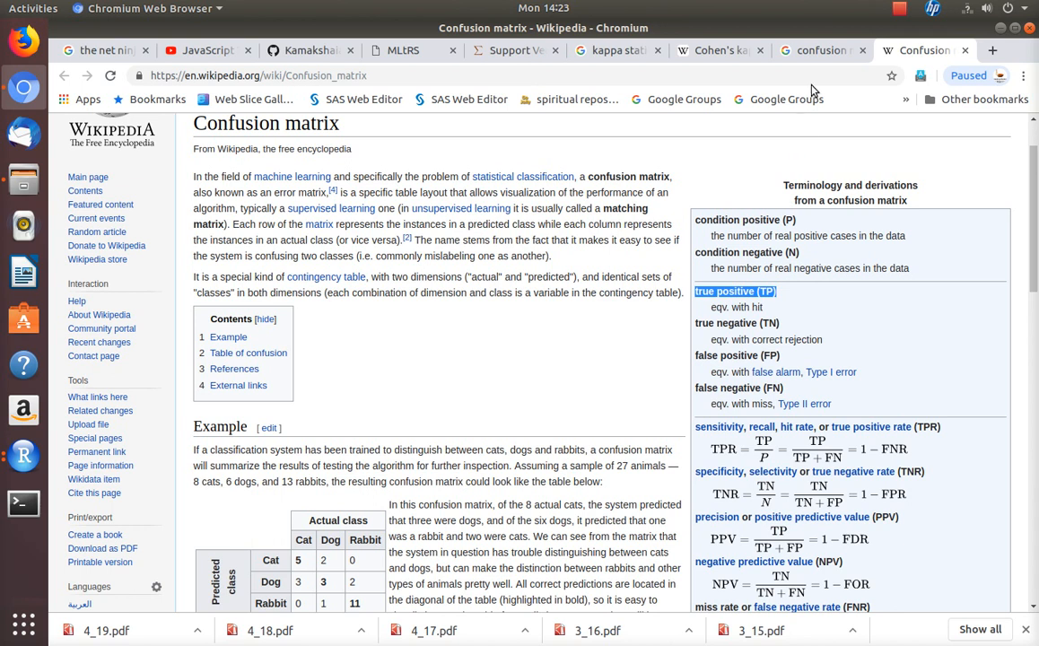
{"action": "left_click", "coordinate": [383, 54]}
{"action": "double_click", "coordinate": [488, 242]}
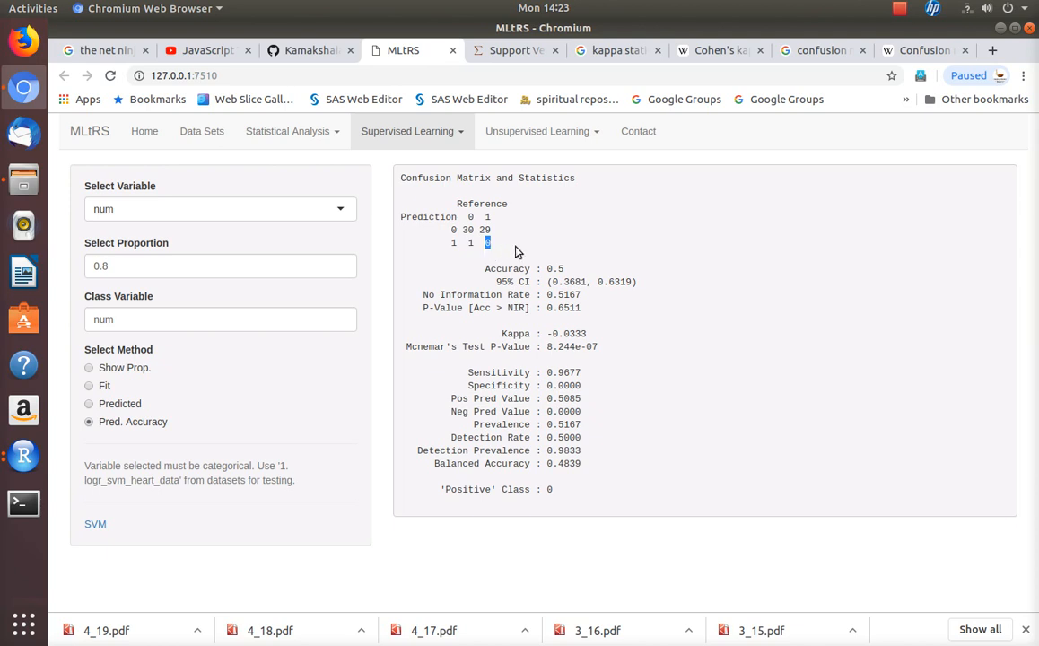
{"action": "left_click", "coordinate": [889, 52]}
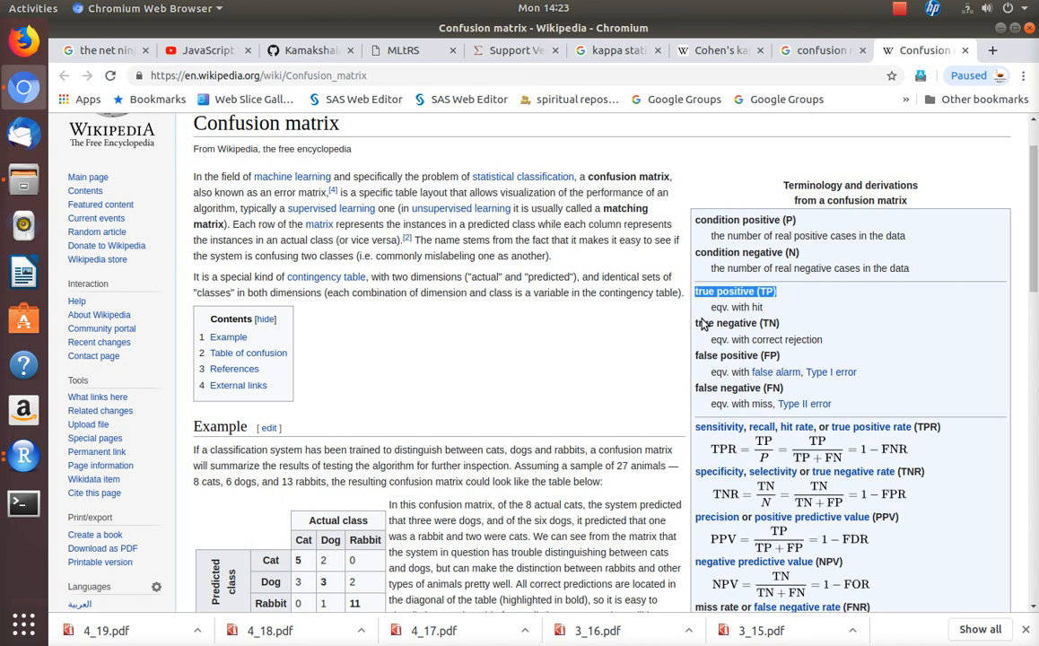
{"action": "left_click_drag", "start_coordinate": [696, 323], "coordinate": [779, 323]}
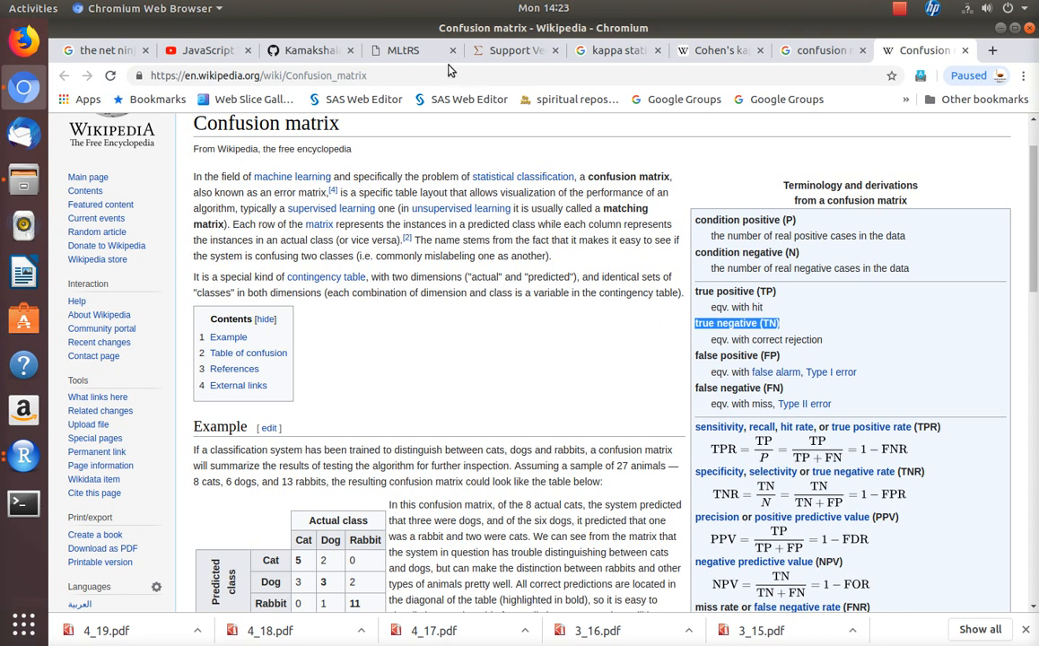
- Highlight the individual prediction counts of the confusion matrix in the MLtRS tab
{"action": "left_click", "coordinate": [323, 50]}
{"action": "left_click", "coordinate": [401, 51]}
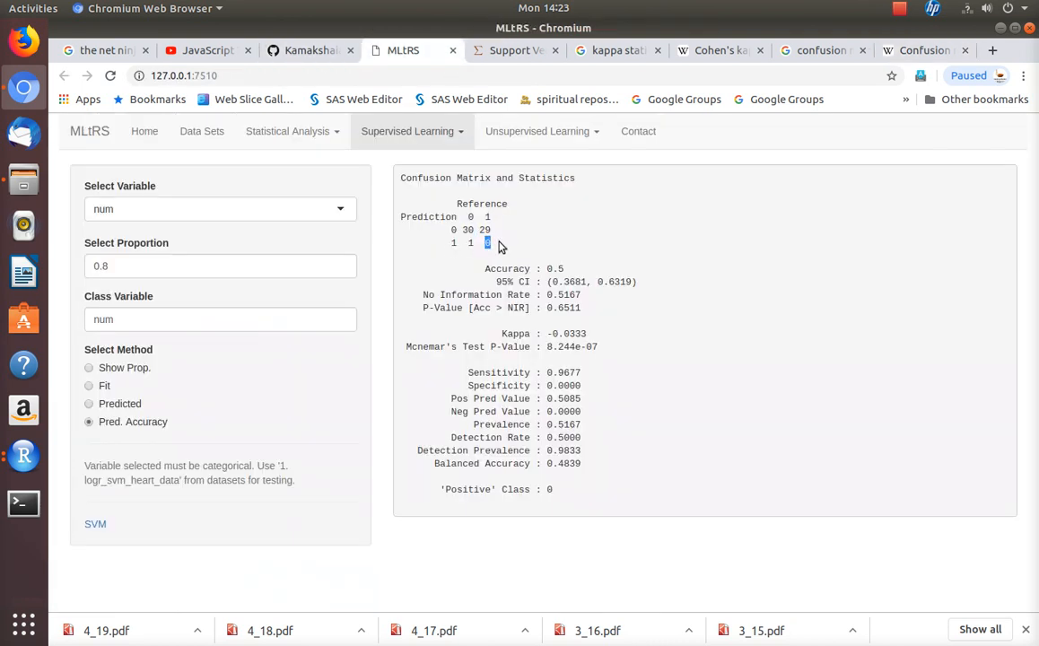
{"action": "mouse_move", "coordinate": [462, 230]}
{"action": "left_mouse_down"}
{"action": "mouse_move", "coordinate": [493, 247]}
{"action": "mouse_move", "coordinate": [475, 229]}
{"action": "left_mouse_up"}
{"action": "double_click", "coordinate": [483, 232]}
{"action": "double_click", "coordinate": [470, 245]}
{"action": "double_click", "coordinate": [468, 231]}
{"action": "left_click", "coordinate": [485, 244]}
{"action": "double_click", "coordinate": [485, 230]}
{"action": "double_click", "coordinate": [468, 243]}
{"action": "left_click_drag", "start_coordinate": [462, 230], "coordinate": [493, 252]}
- Switch between the article's terminology and the confusion matrix, then highlight the matrix and the accuracy value
{"action": "left_click", "coordinate": [920, 51]}
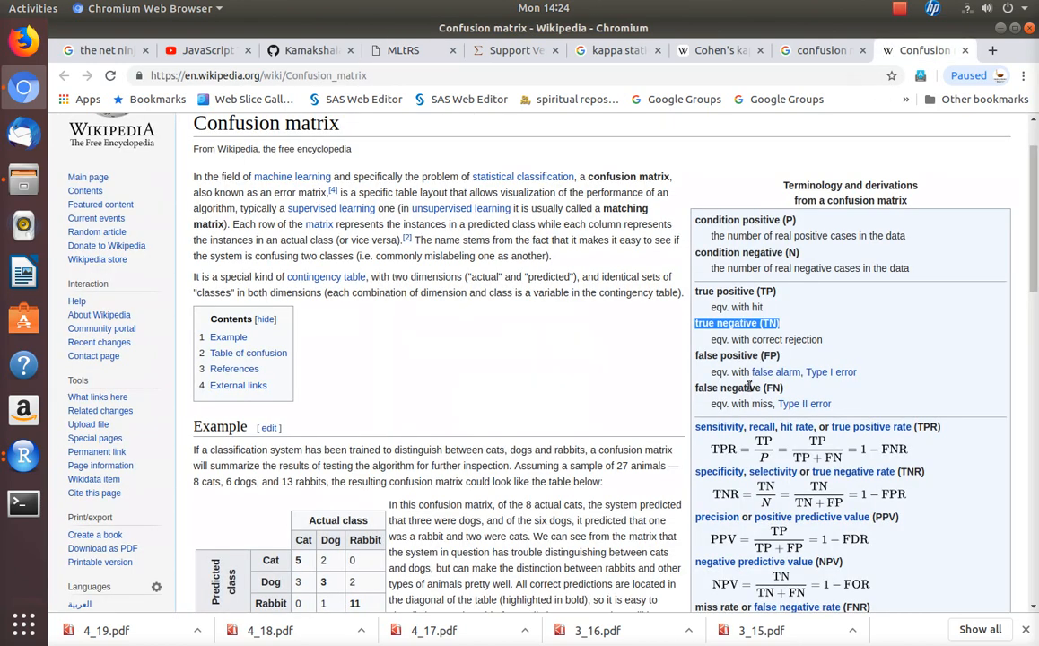
{"action": "left_click", "coordinate": [404, 51]}
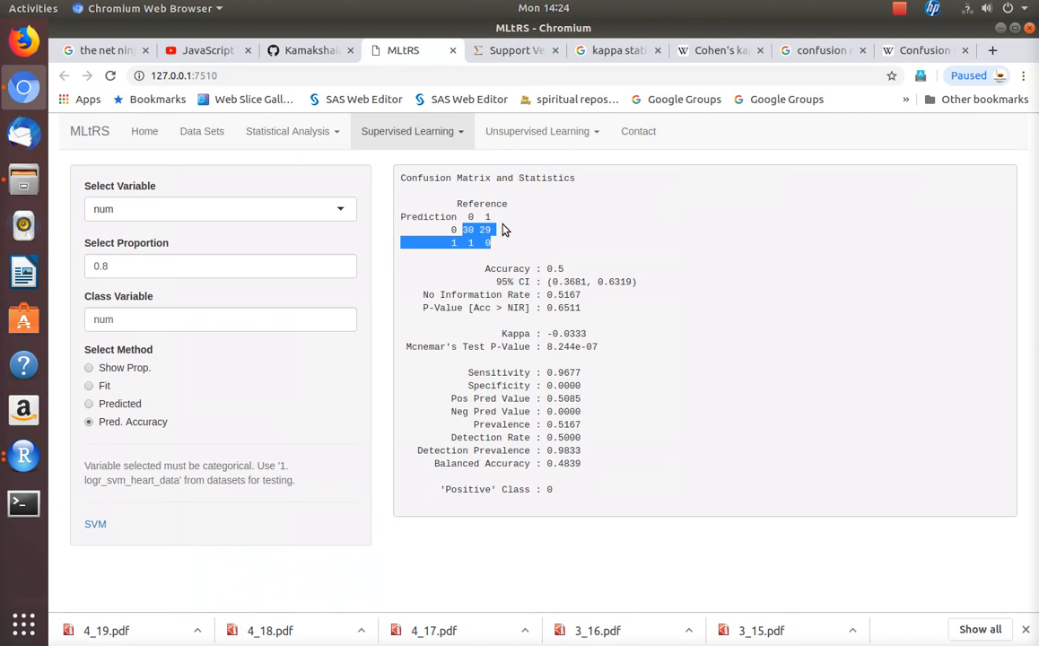
{"action": "left_click", "coordinate": [476, 242]}
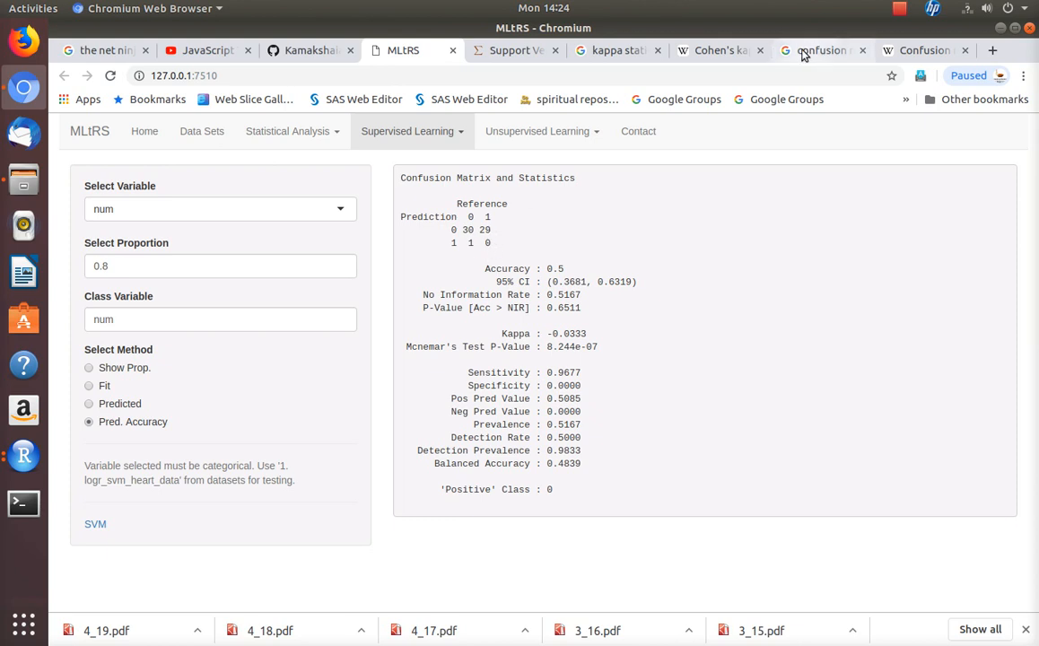
{"action": "left_click", "coordinate": [916, 51]}
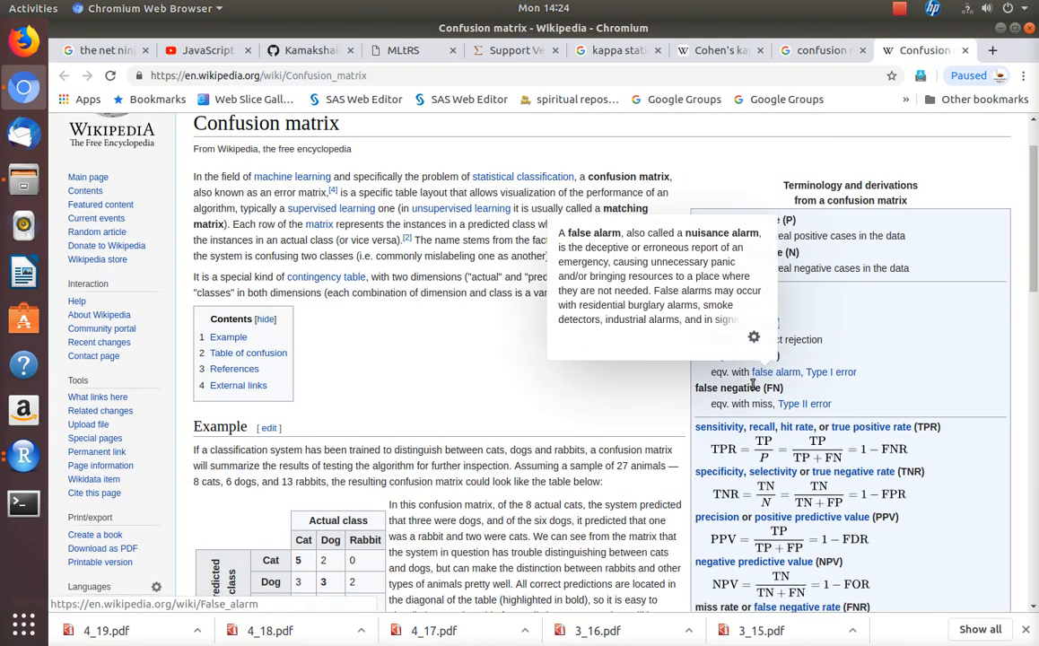
{"action": "left_click", "coordinate": [395, 51]}
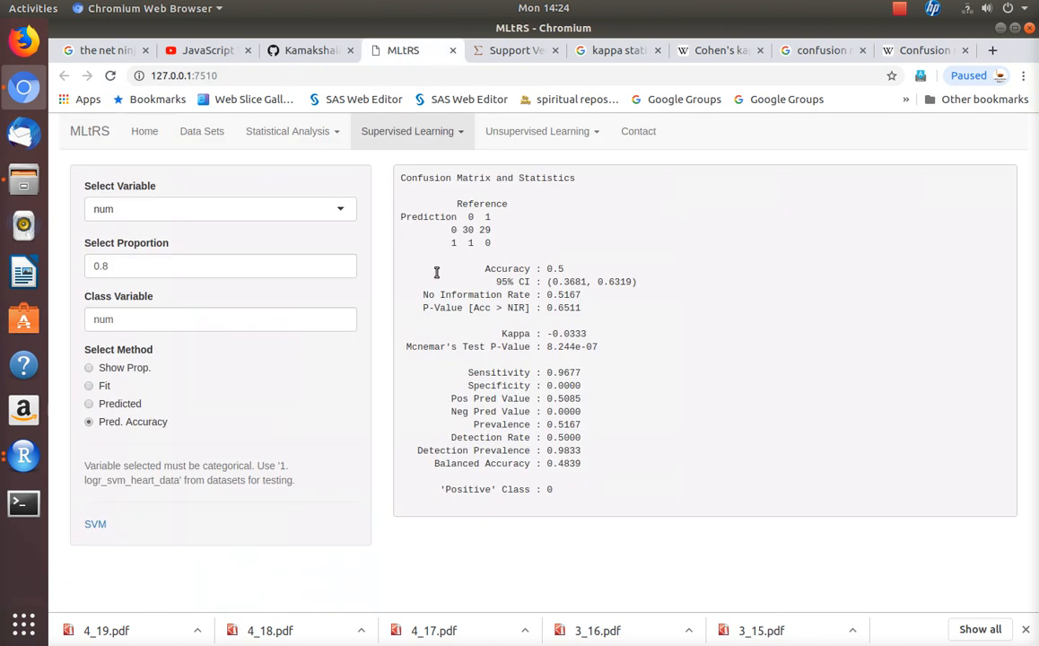
{"action": "left_click_drag", "start_coordinate": [462, 229], "coordinate": [483, 243]}
{"action": "left_click", "coordinate": [489, 242]}
{"action": "double_click", "coordinate": [555, 268]}
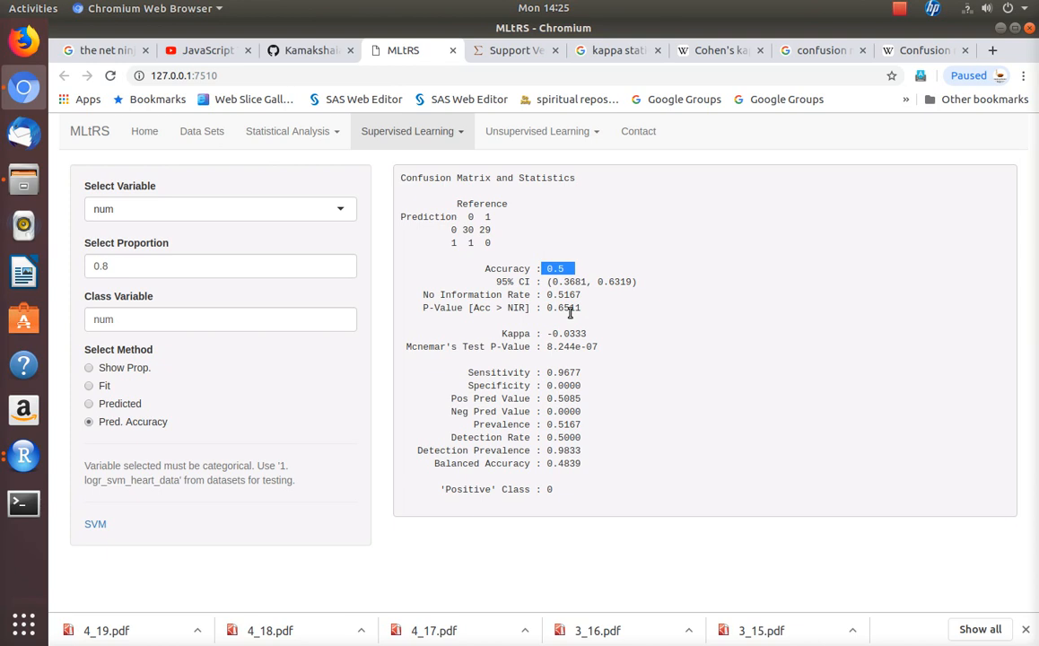
- Switch the method to Predicted and highlight the first row of the test_pred list
{"action": "left_click", "coordinate": [413, 131]}
{"action": "left_click", "coordinate": [89, 405]}
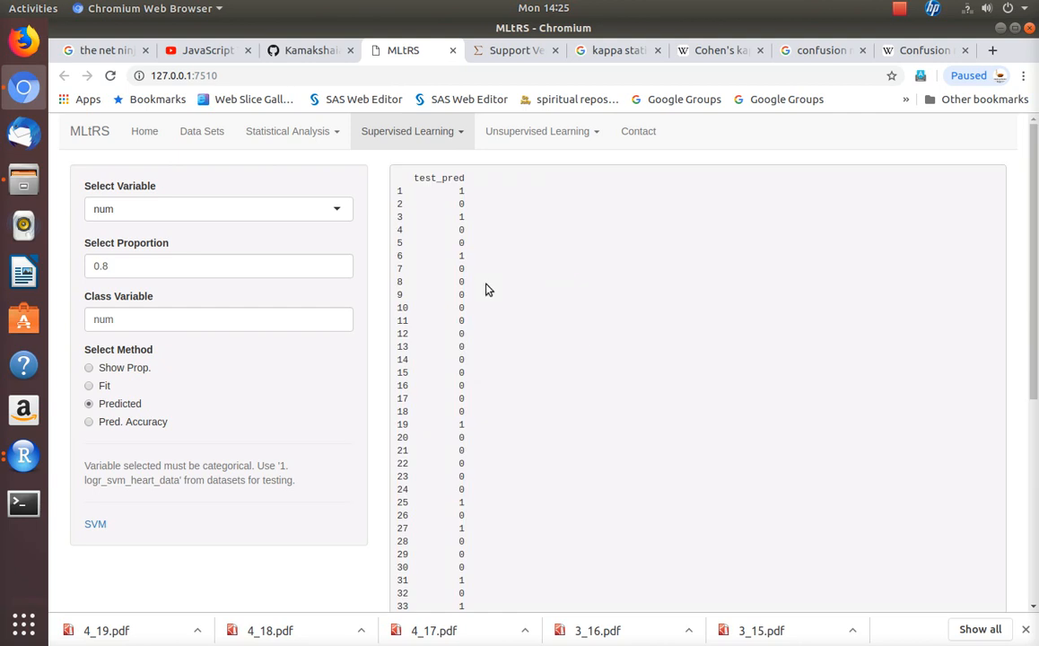
{"action": "double_click", "coordinate": [461, 190]}
{"action": "left_click_drag", "start_coordinate": [399, 191], "coordinate": [478, 195]}
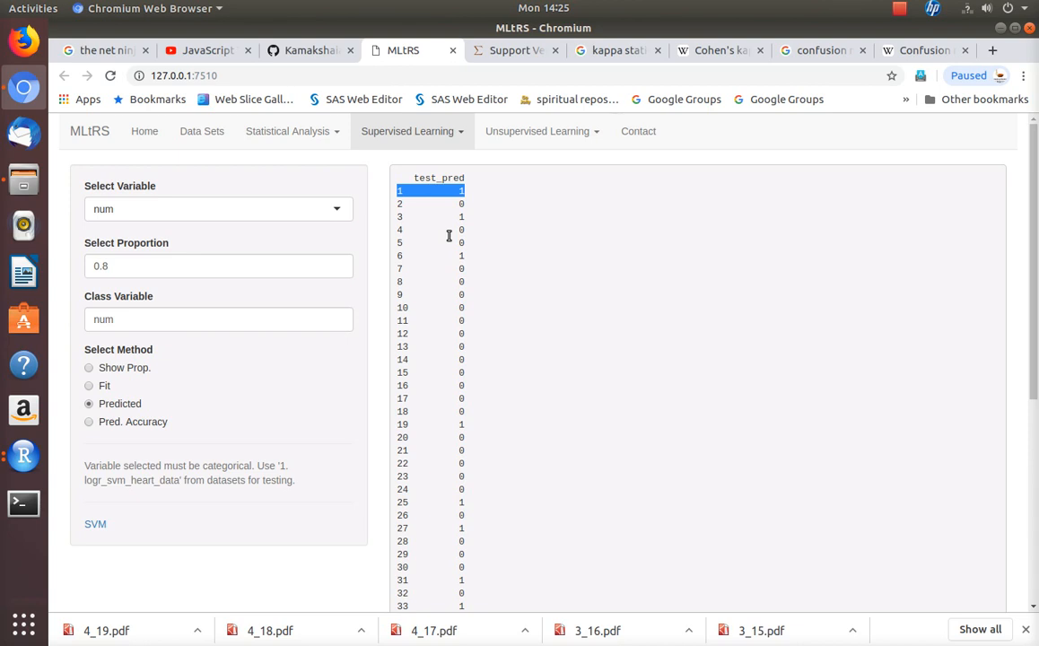
- Open Logistic Reg under Supervised Learning, select num as the variable, and highlight the displayed proportion
{"action": "left_click", "coordinate": [394, 131]}
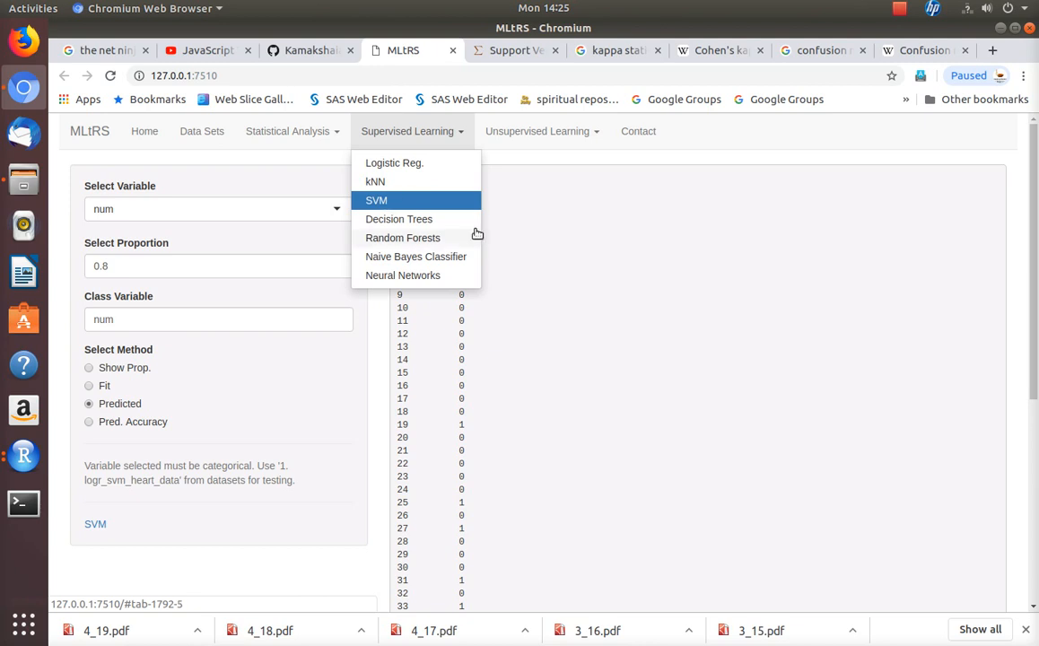
{"action": "left_click", "coordinate": [410, 164]}
{"action": "left_click", "coordinate": [338, 212]}
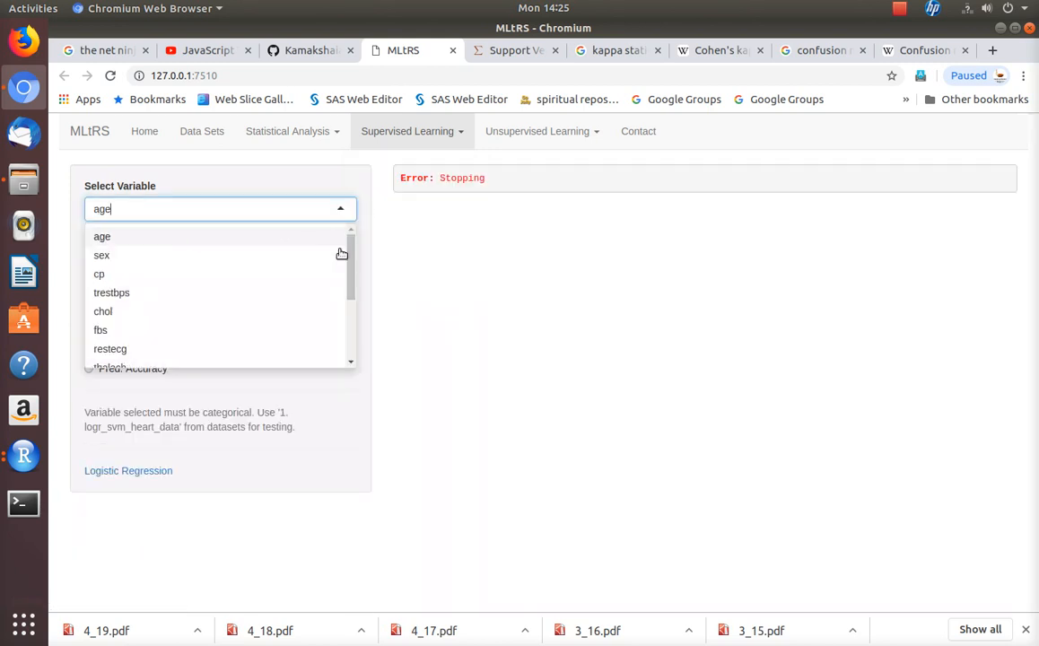
{"action": "scroll", "coordinate": [351, 272], "scroll_direction": "down", "scroll_amount": 1}
{"action": "scroll", "coordinate": [351, 272], "scroll_direction": "down", "scroll_amount": 3}
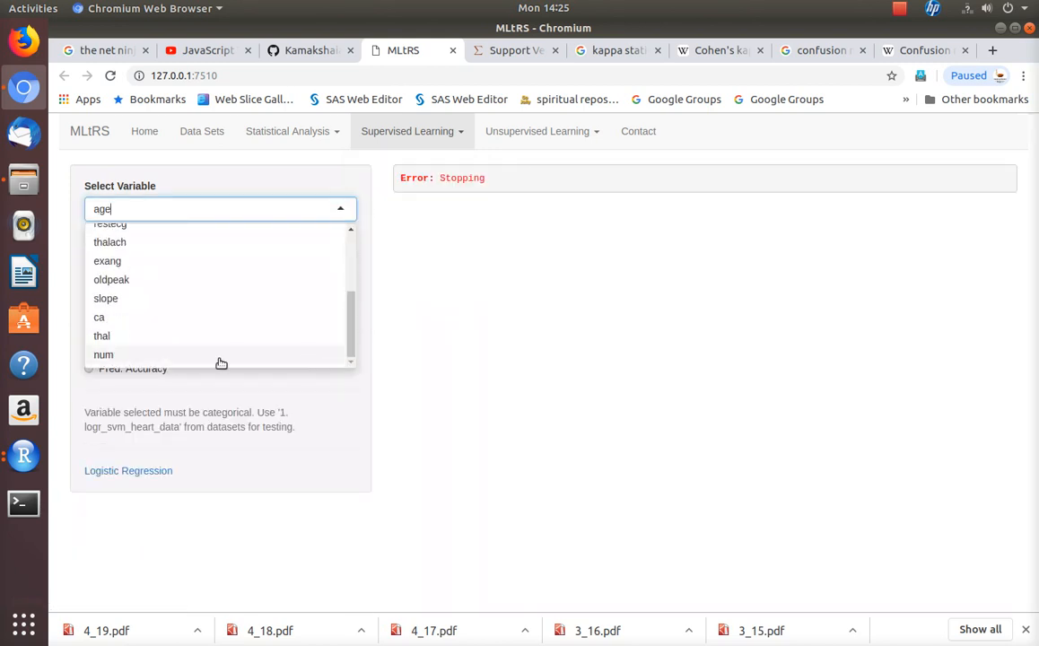
{"action": "left_click", "coordinate": [226, 359]}
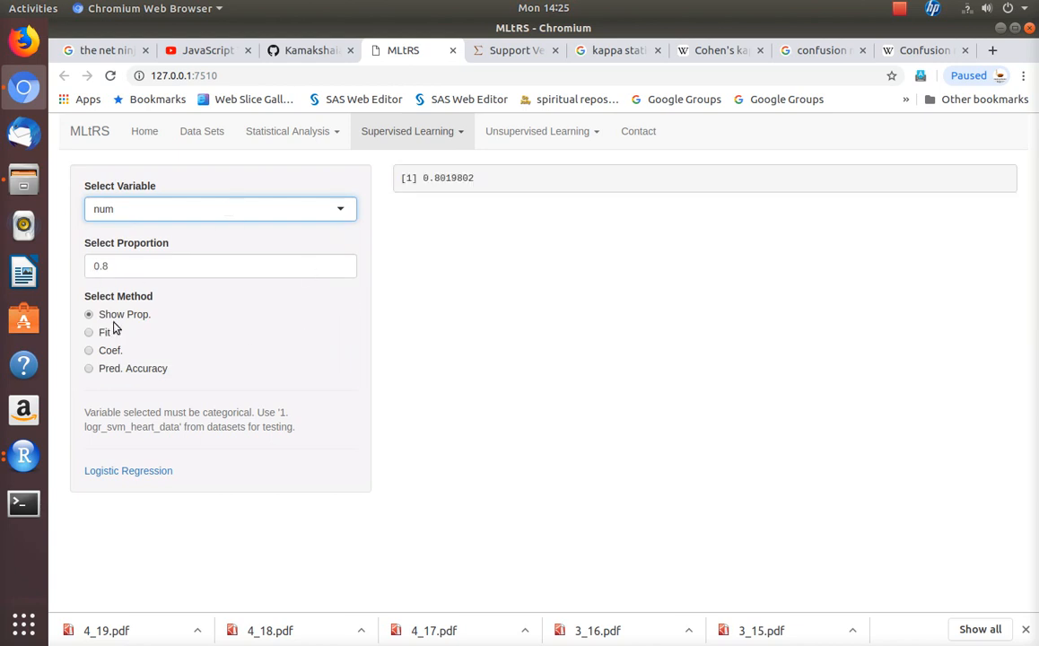
{"action": "left_click_drag", "start_coordinate": [421, 178], "coordinate": [469, 190]}
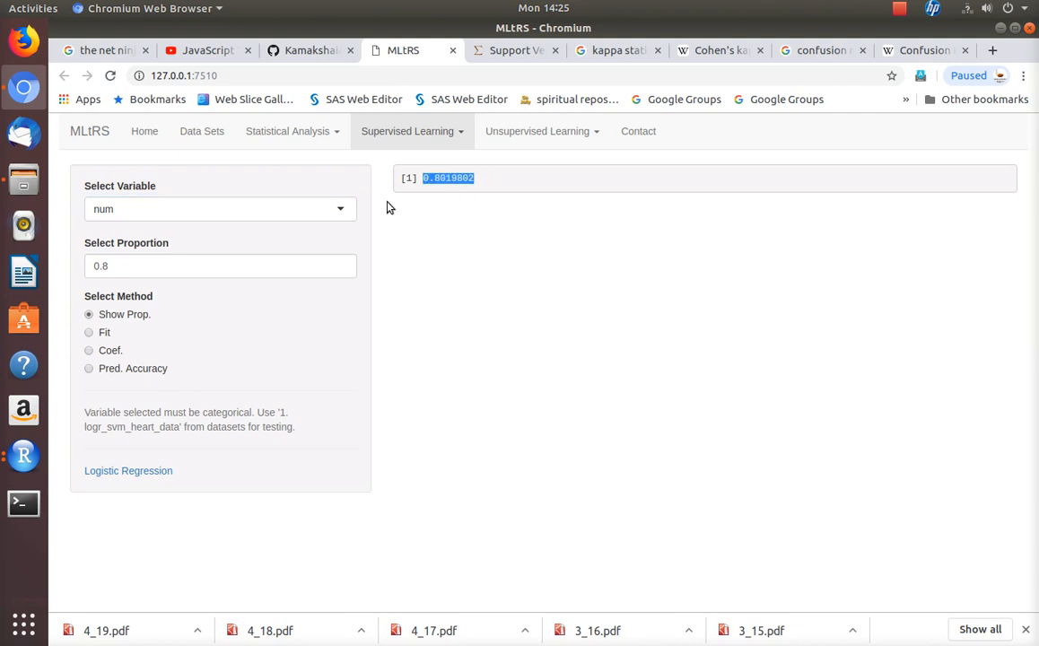
- Switch the method to Fit and highlight the RMSE, Rsquared and MAE values
{"action": "left_click", "coordinate": [88, 333]}
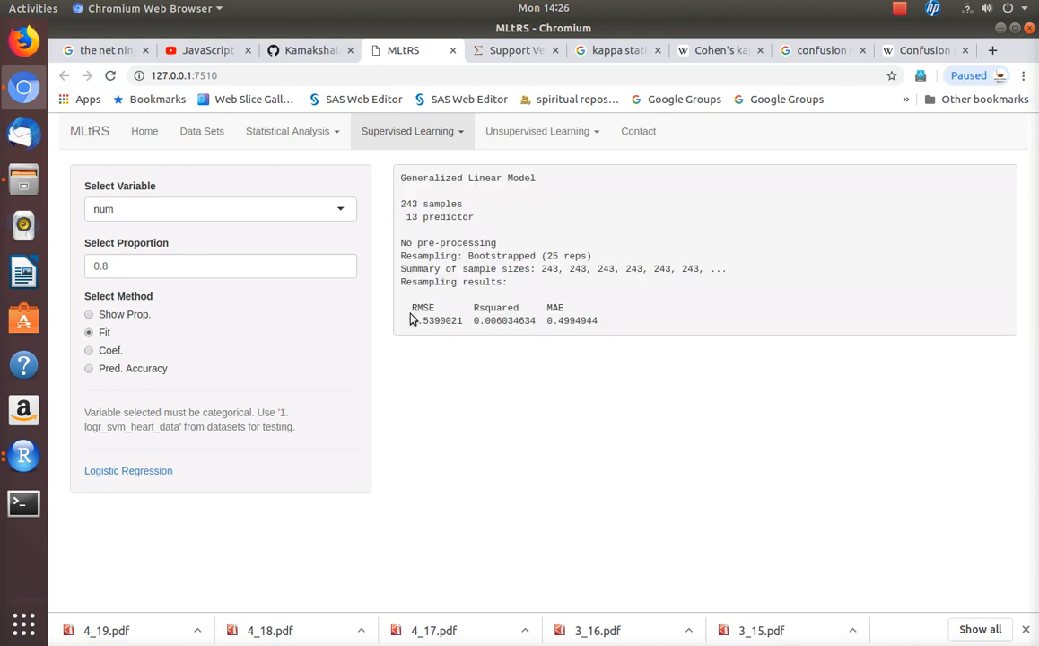
{"action": "left_click_drag", "start_coordinate": [413, 319], "coordinate": [460, 319]}
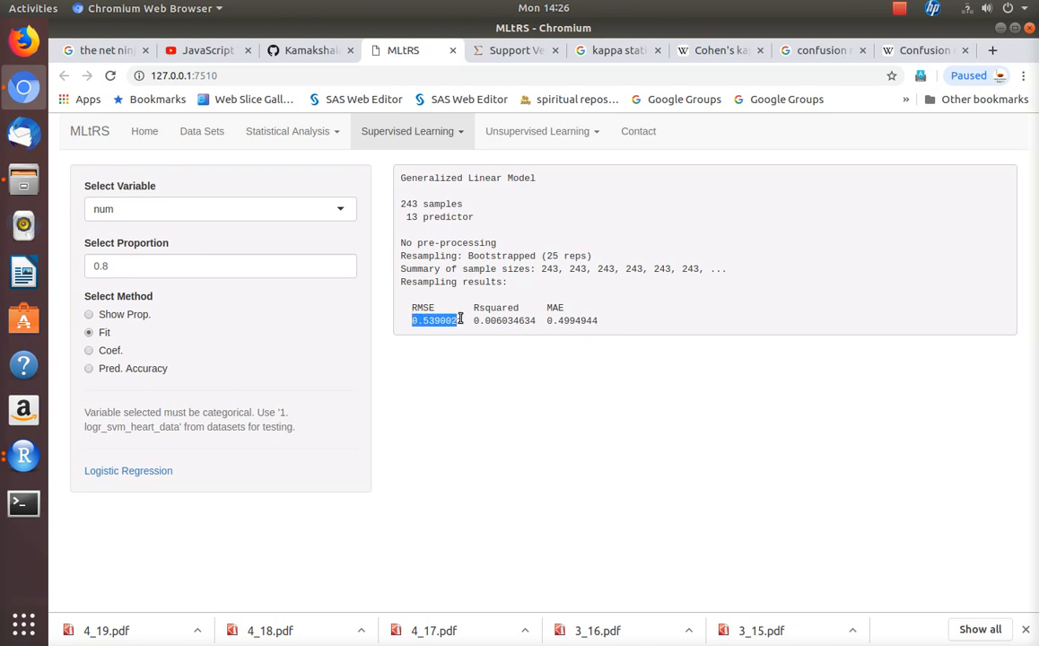
{"action": "left_click_drag", "start_coordinate": [473, 320], "coordinate": [533, 320]}
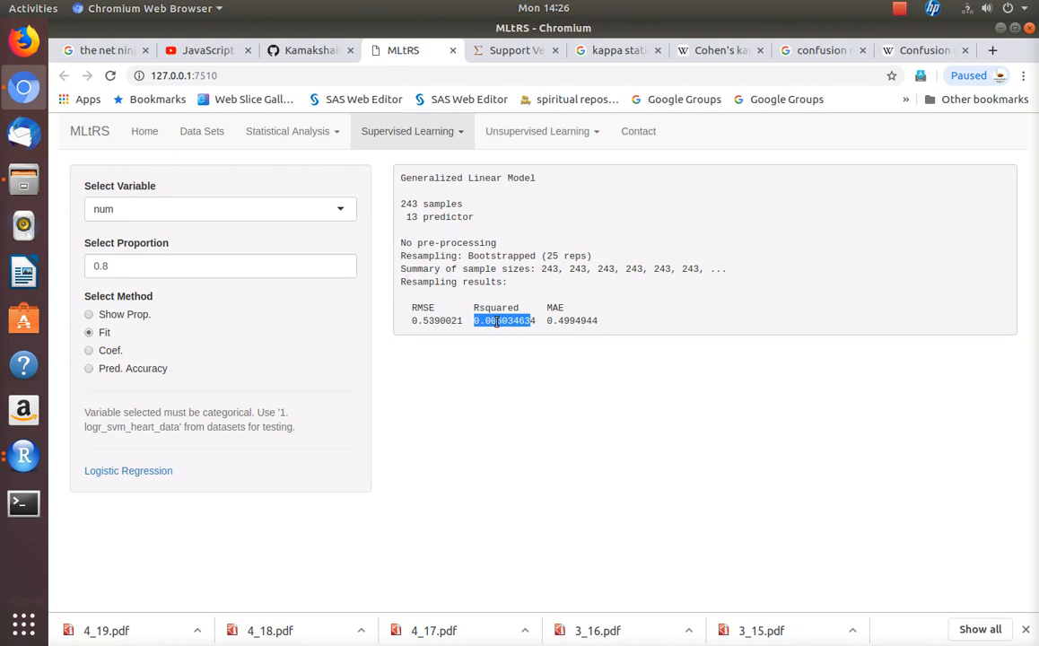
{"action": "left_click", "coordinate": [549, 323]}
{"action": "left_click_drag", "start_coordinate": [549, 323], "coordinate": [603, 322]}
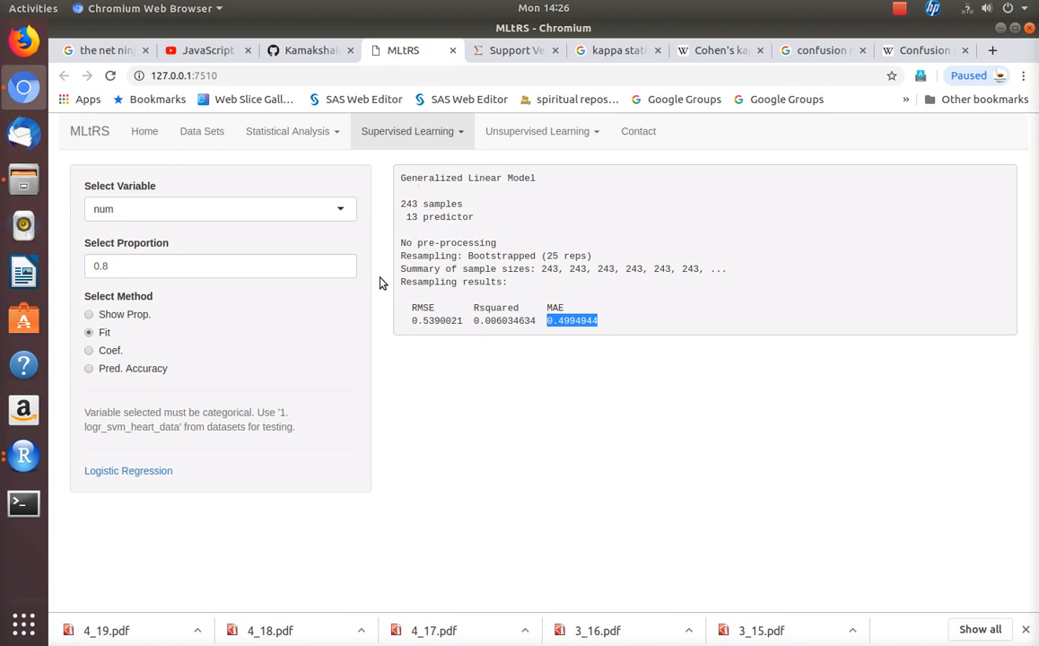
- Switch the method to Coef. and highlight the expout values for the intercept and age
{"action": "left_click", "coordinate": [89, 350]}
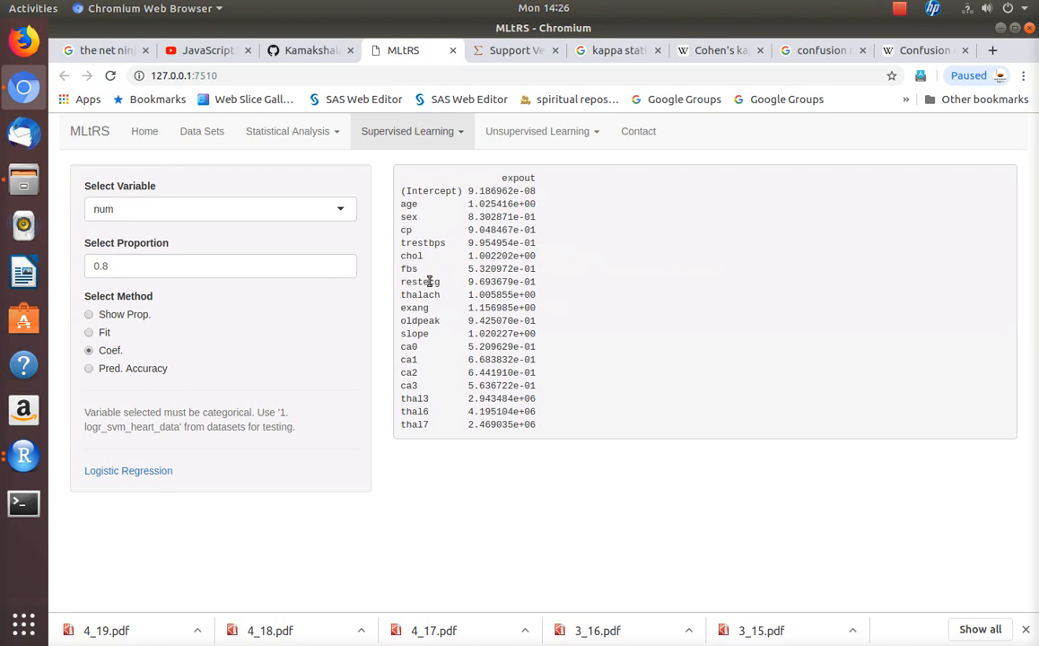
{"action": "left_click_drag", "start_coordinate": [503, 178], "coordinate": [537, 178]}
{"action": "left_click_drag", "start_coordinate": [463, 190], "coordinate": [531, 186]}
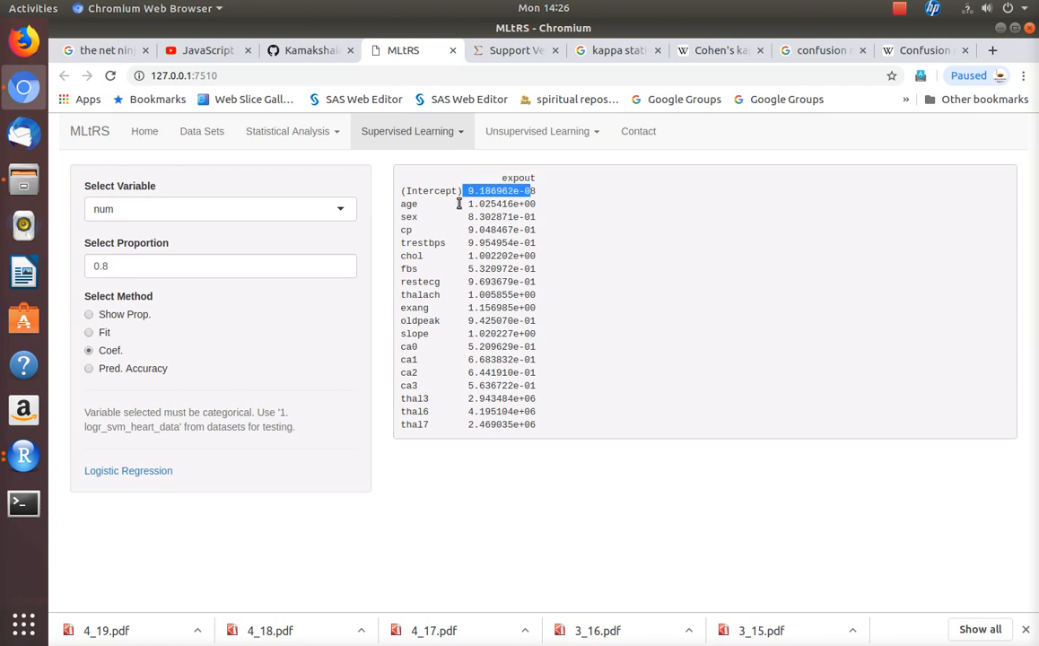
{"action": "left_click_drag", "start_coordinate": [403, 204], "coordinate": [427, 203]}
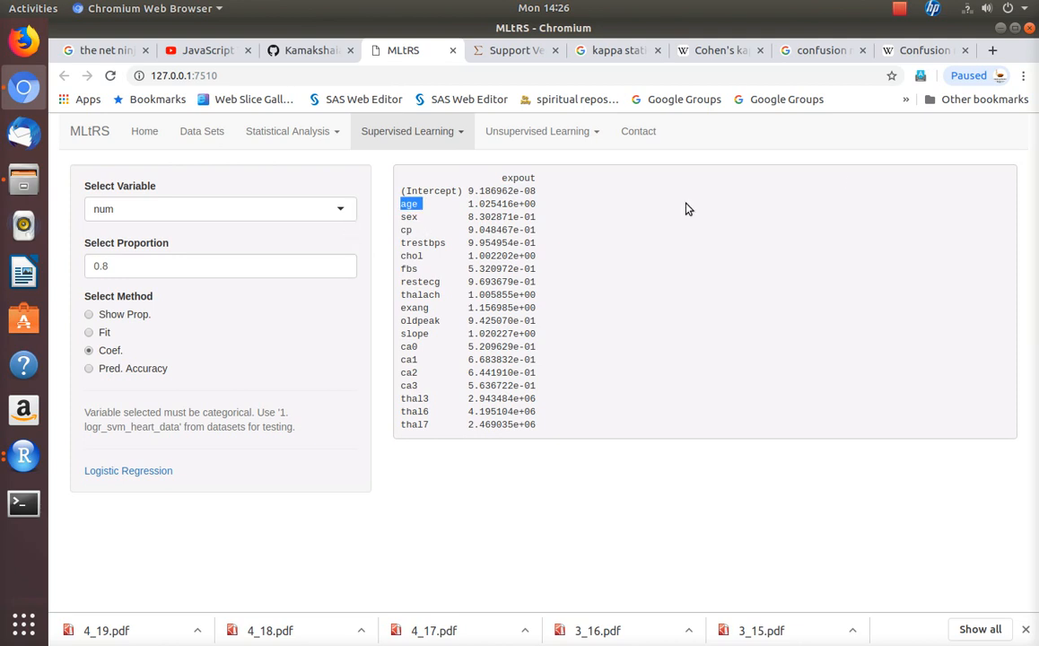
{"action": "left_click_drag", "start_coordinate": [467, 191], "coordinate": [521, 216]}
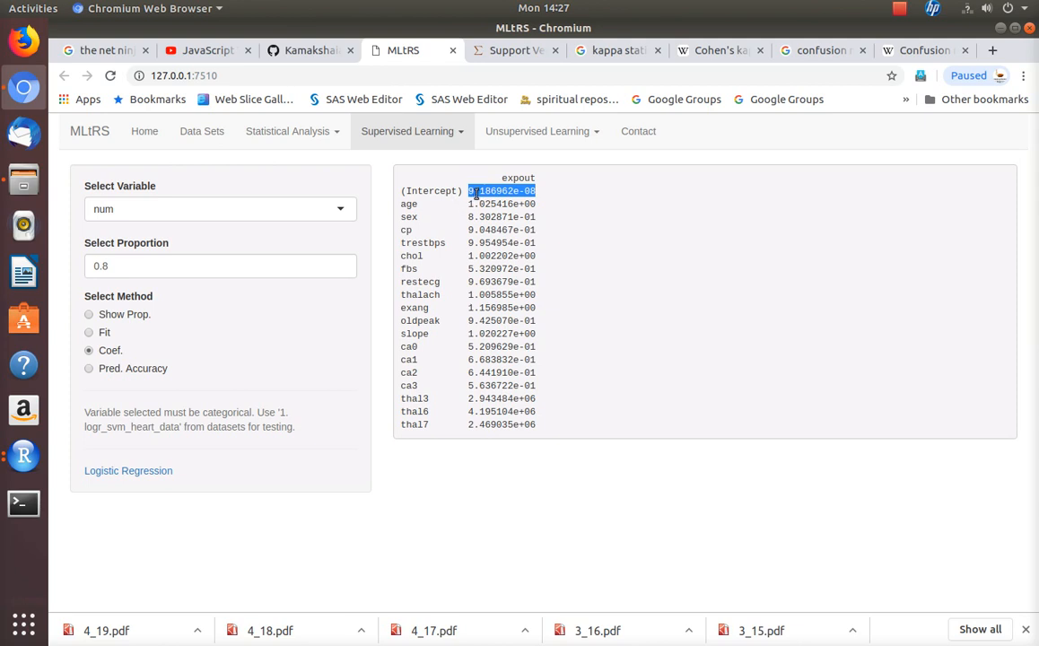
{"action": "left_click_drag", "start_coordinate": [466, 204], "coordinate": [536, 205]}
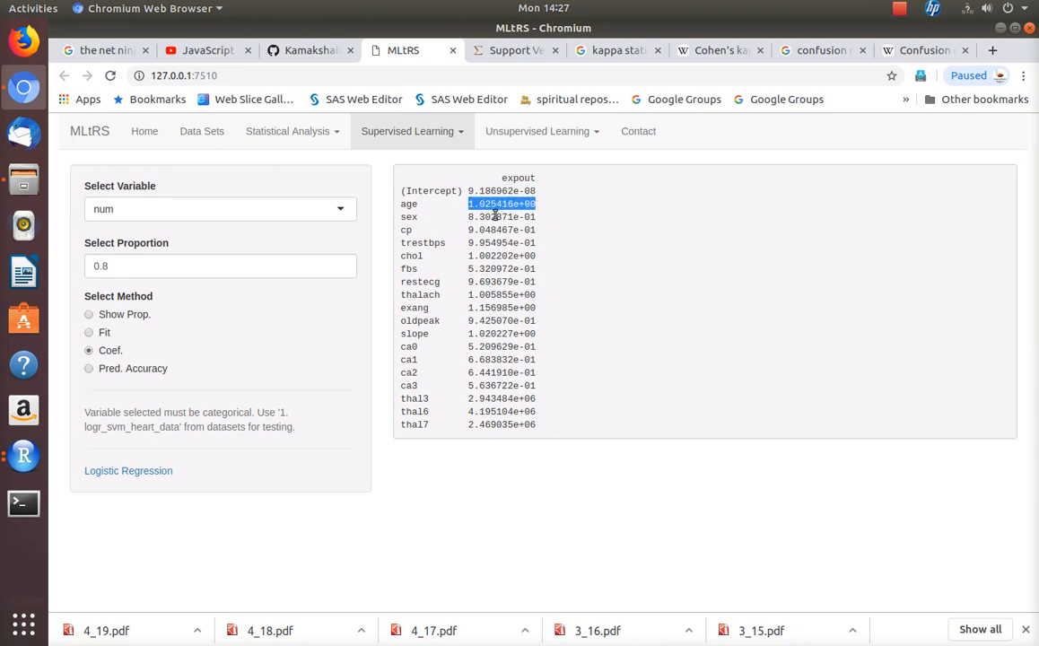
- Highlight the expout coefficient values for age and the chol row
{"action": "left_click_drag", "start_coordinate": [468, 205], "coordinate": [496, 204]}
{"action": "left_click", "coordinate": [504, 243]}
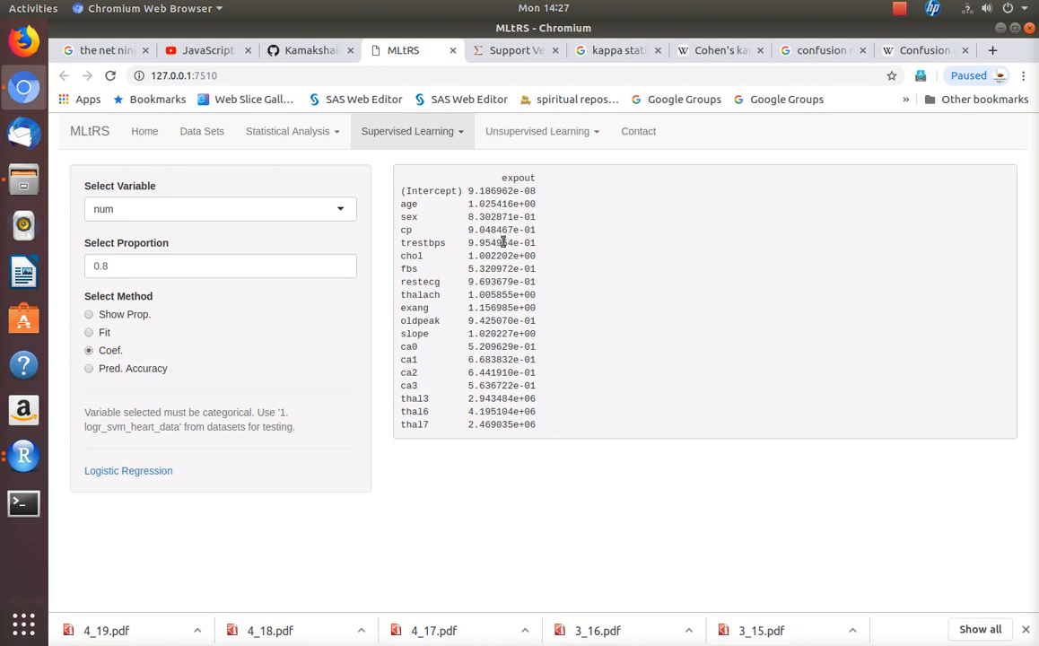
{"action": "left_click_drag", "start_coordinate": [467, 203], "coordinate": [536, 205]}
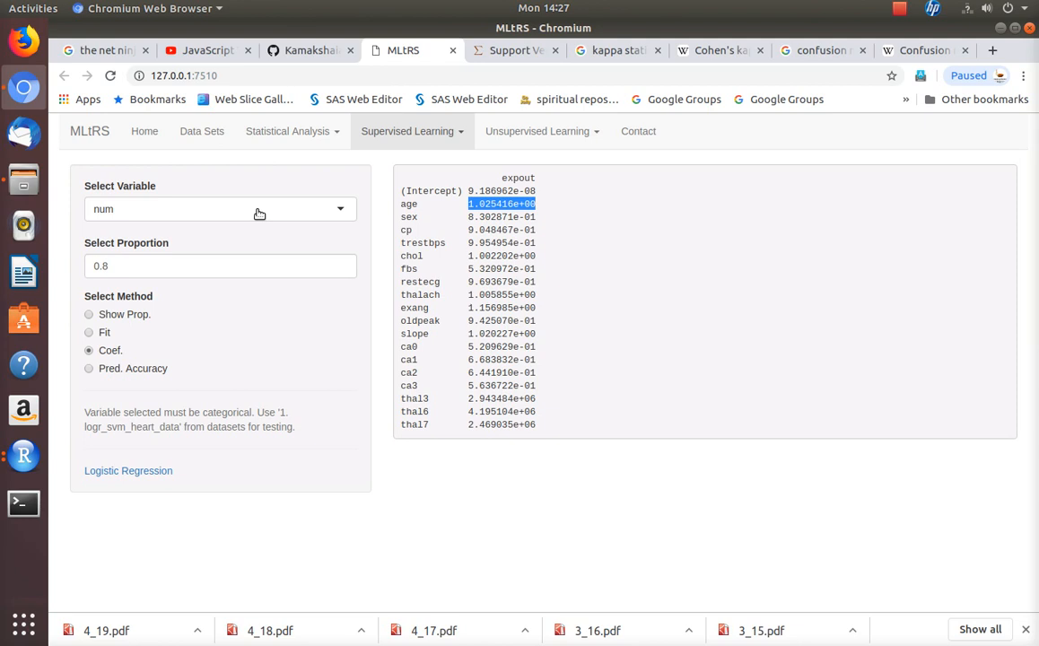
{"action": "left_click", "coordinate": [468, 206]}
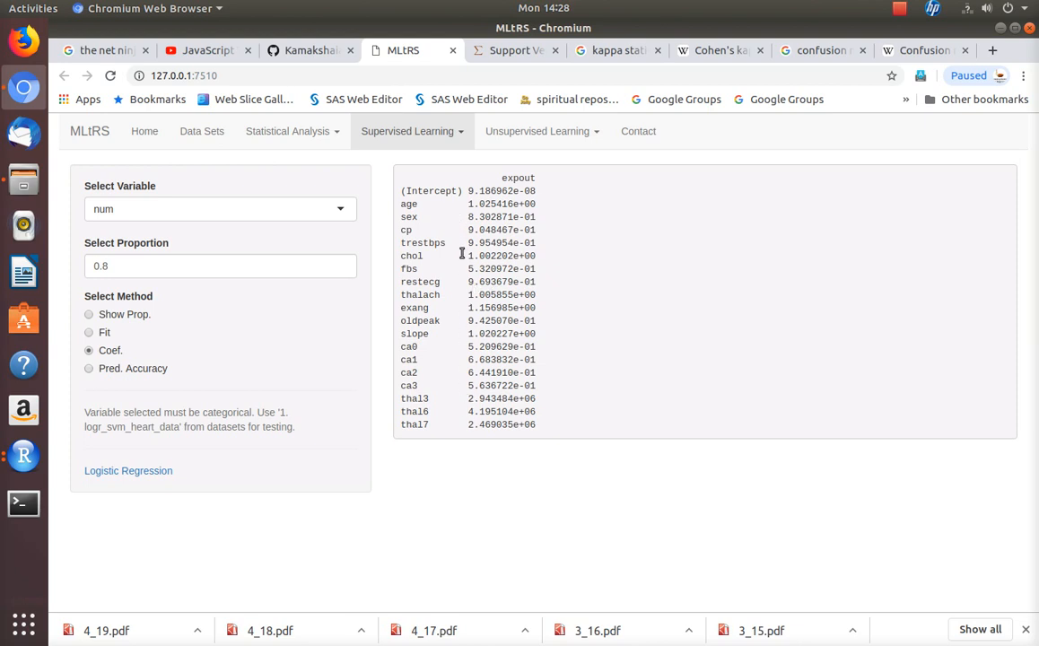
{"action": "left_click_drag", "start_coordinate": [464, 256], "coordinate": [510, 257]}
{"action": "left_click_drag", "start_coordinate": [400, 256], "coordinate": [526, 257]}
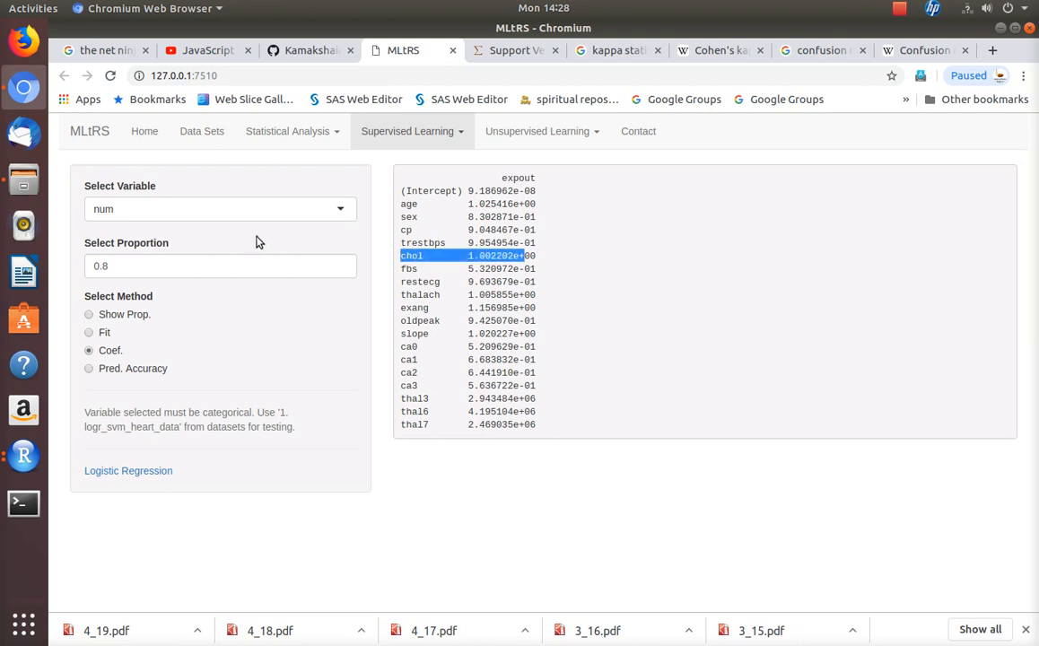
- Switch the method to Pred. Accuracy and highlight the accuracy, confusion matrix counts and Kappa value
{"action": "left_click", "coordinate": [89, 370]}
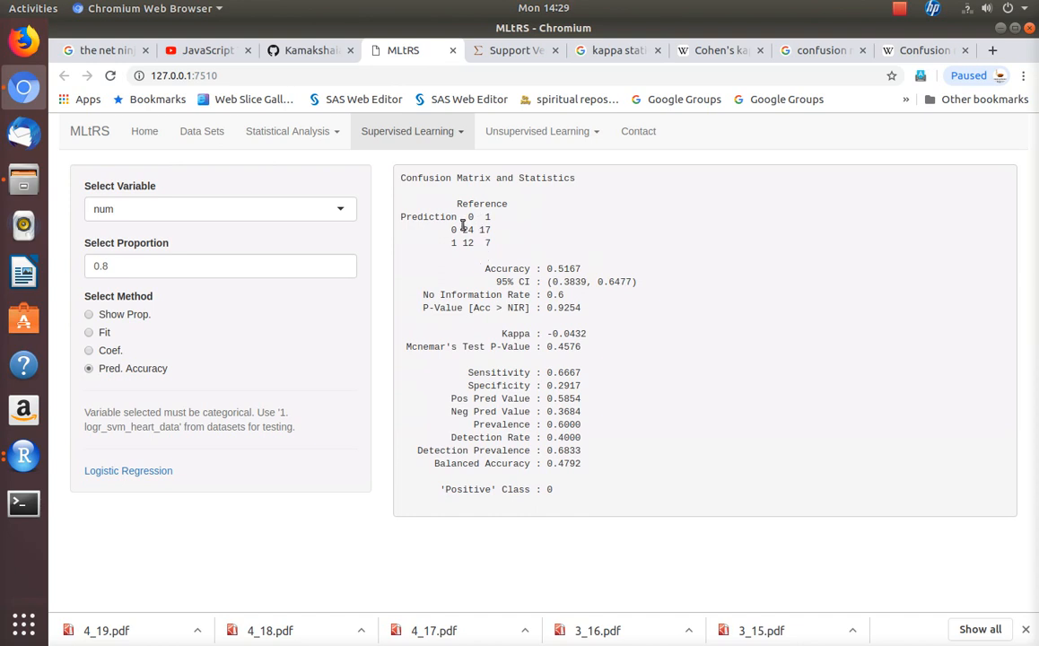
{"action": "left_click_drag", "start_coordinate": [496, 268], "coordinate": [586, 269]}
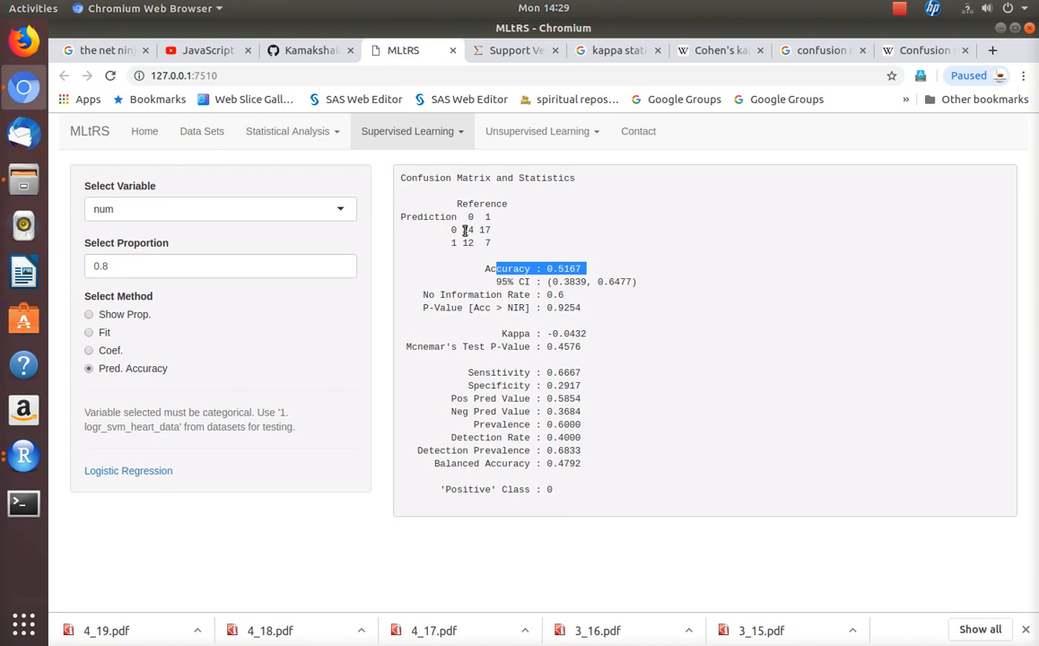
{"action": "double_click", "coordinate": [469, 229]}
{"action": "double_click", "coordinate": [487, 242]}
{"action": "double_click", "coordinate": [467, 242]}
{"action": "double_click", "coordinate": [484, 230]}
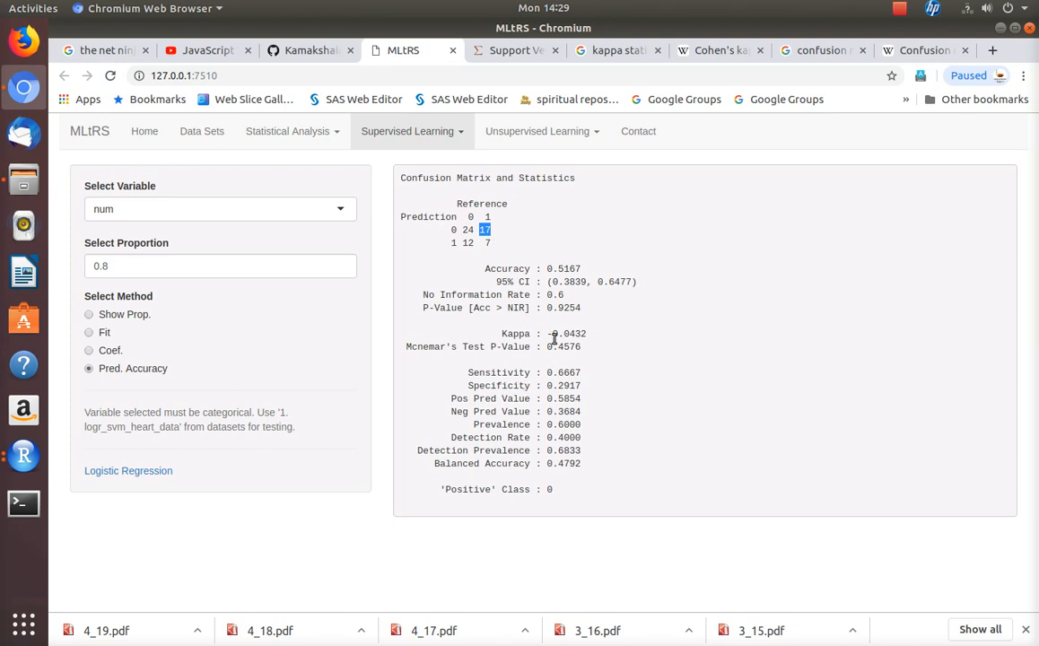
{"action": "left_click_drag", "start_coordinate": [547, 333], "coordinate": [597, 334]}
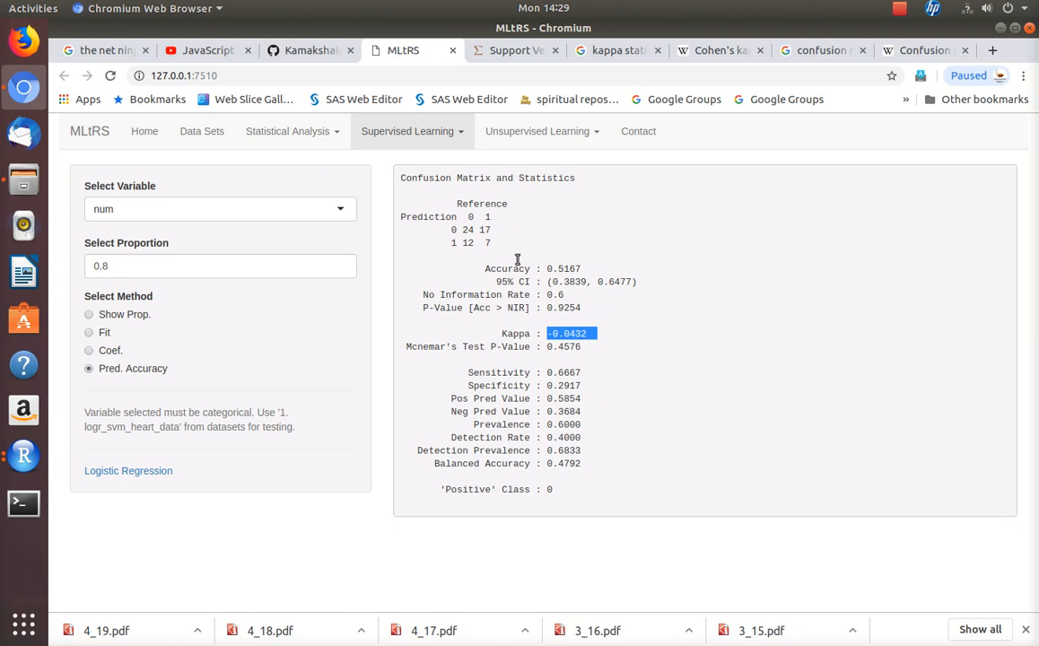
- Upload the 3. DT_breast_cancer.csv dataset on the Data Sets page
{"action": "left_click", "coordinate": [420, 132]}
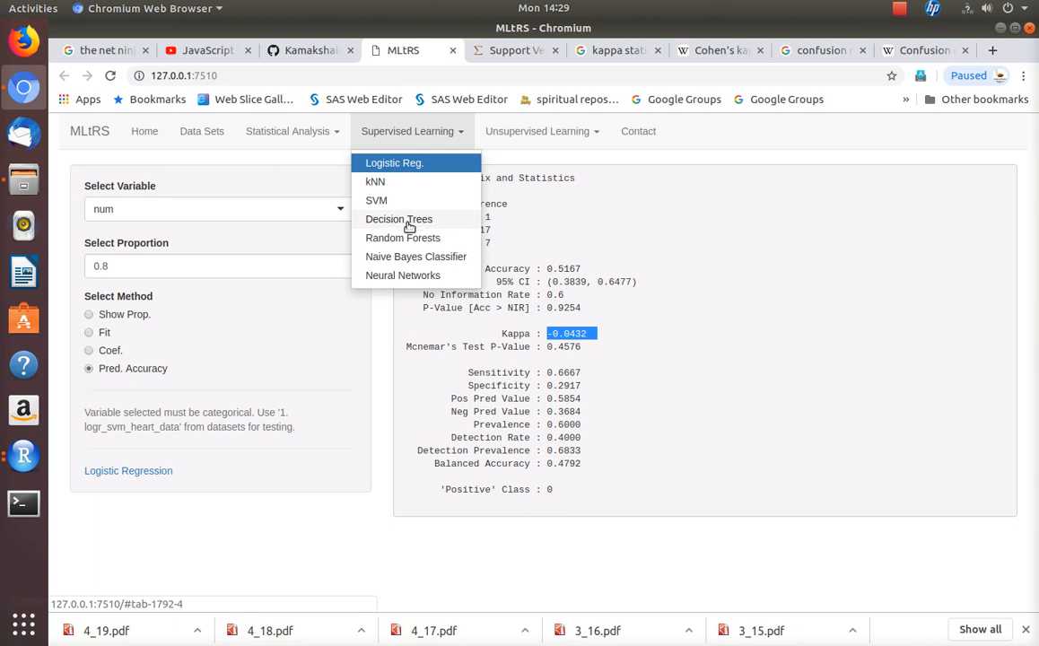
{"action": "left_click", "coordinate": [202, 131]}
{"action": "left_click", "coordinate": [127, 204]}
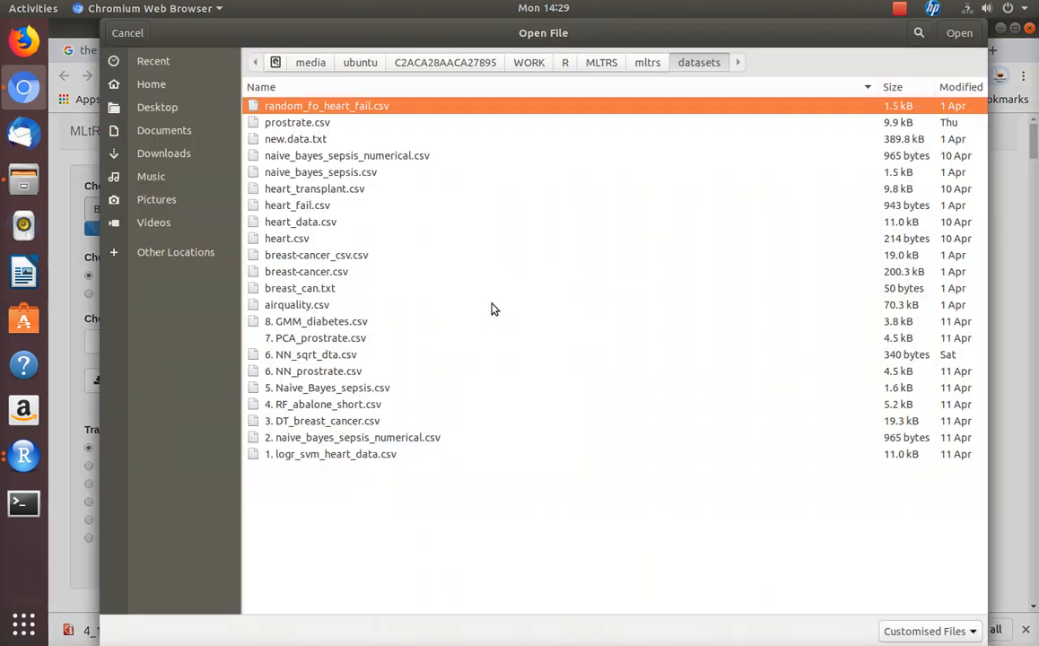
{"action": "left_click", "coordinate": [311, 421]}
{"action": "left_click", "coordinate": [957, 32]}
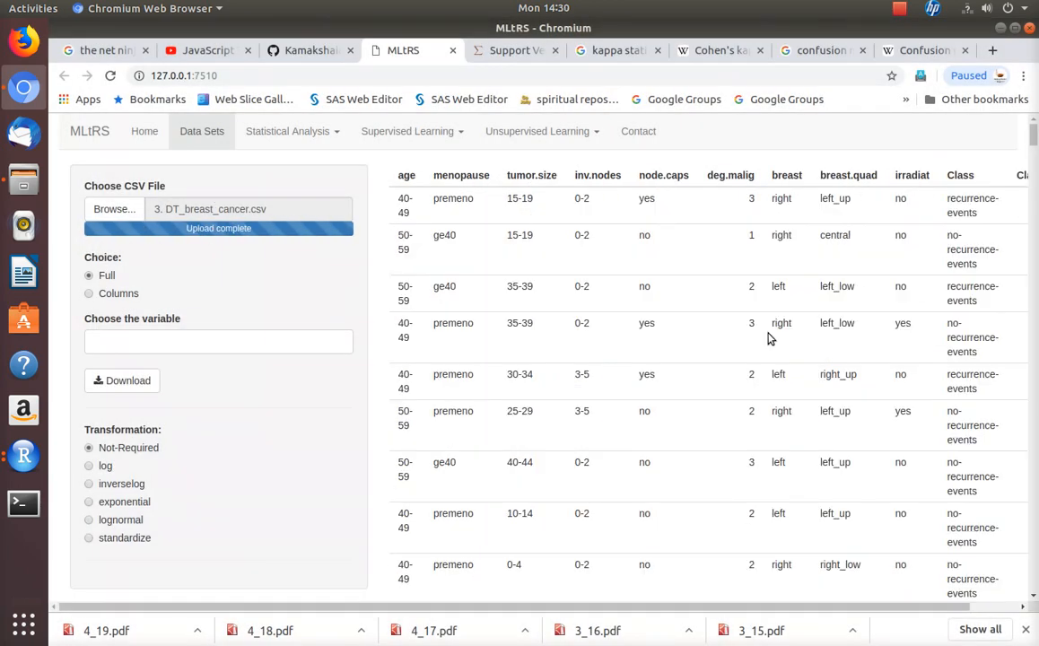
- Scroll across the breast cancer table and highlight its column headers, Class_num values and first rows
{"action": "left_click_drag", "start_coordinate": [594, 606], "coordinate": [918, 593]}
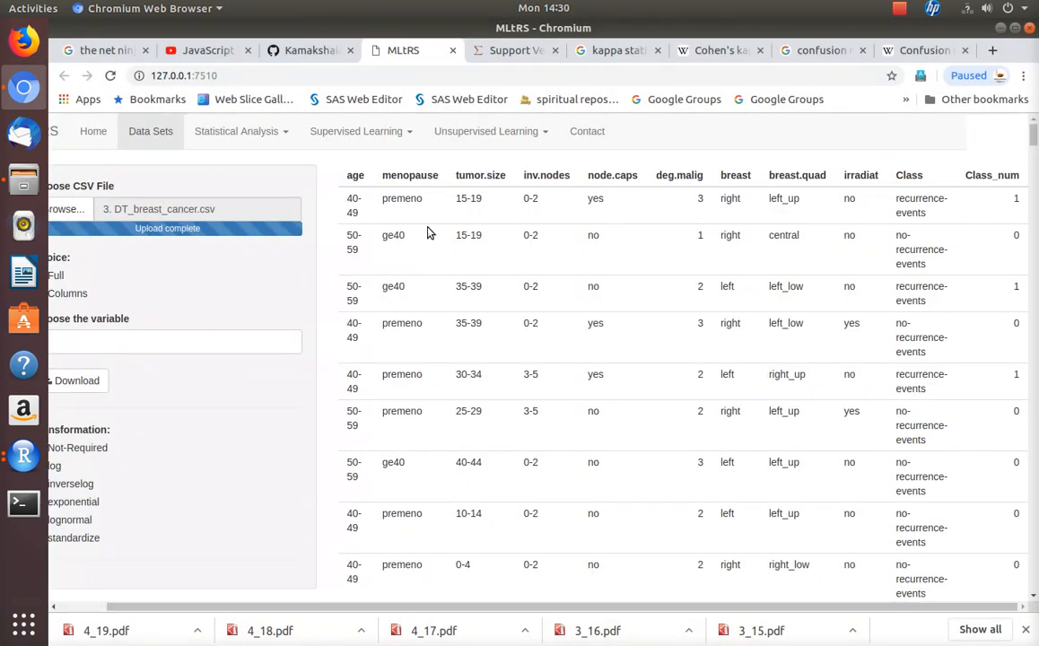
{"action": "left_click_drag", "start_coordinate": [346, 174], "coordinate": [365, 182]}
{"action": "left_click_drag", "start_coordinate": [381, 175], "coordinate": [529, 175]}
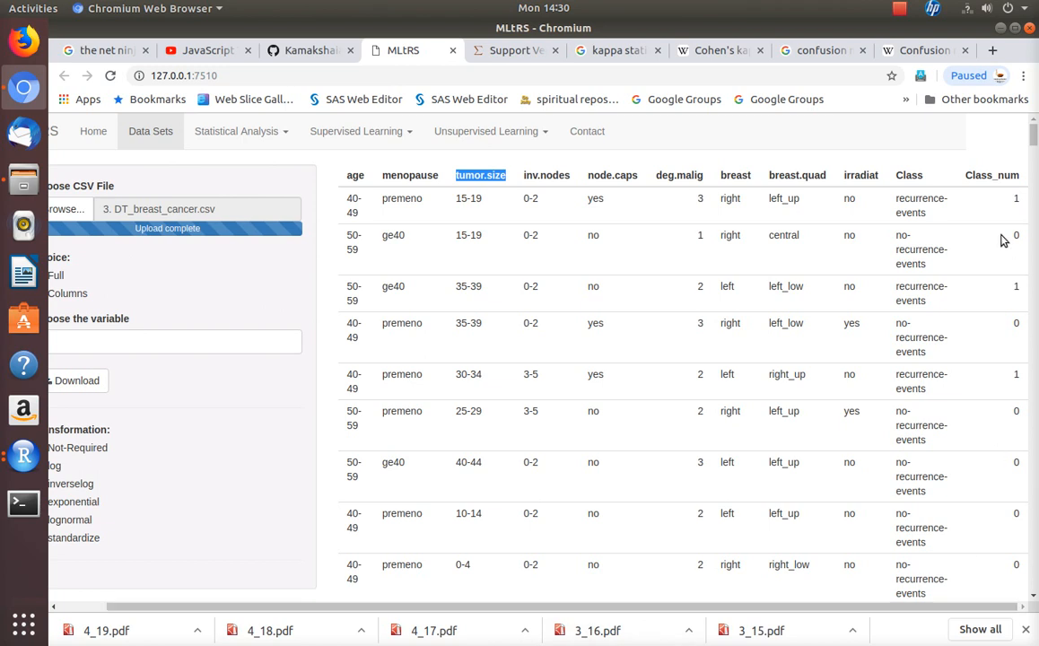
{"action": "left_click", "coordinate": [969, 177]}
{"action": "left_click_drag", "start_coordinate": [969, 177], "coordinate": [1020, 178]}
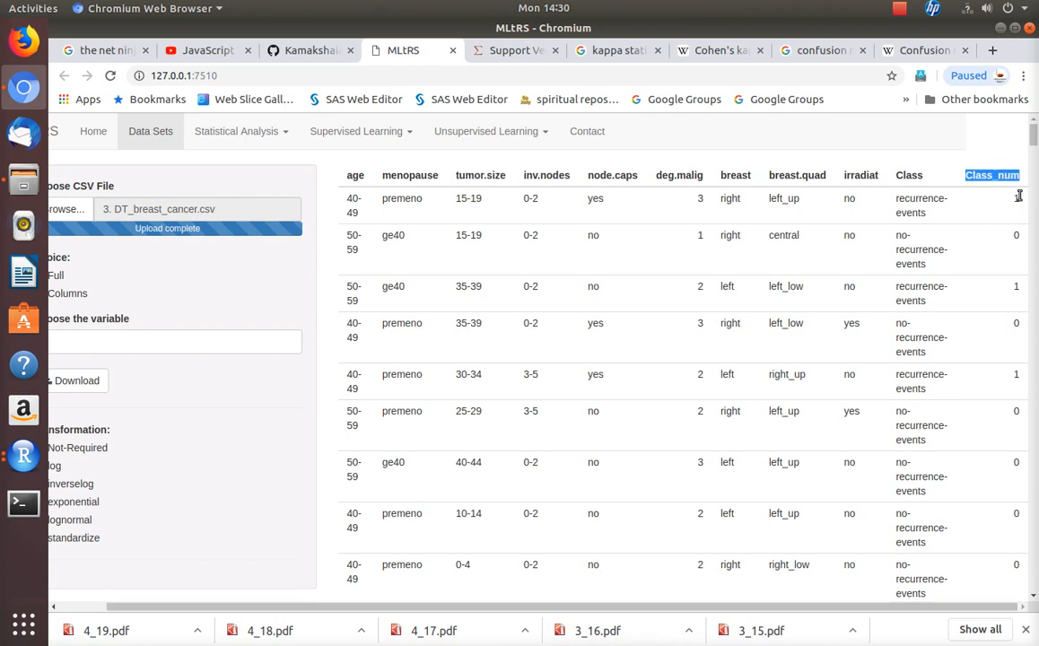
{"action": "left_click_drag", "start_coordinate": [349, 202], "coordinate": [826, 218]}
{"action": "left_click", "coordinate": [1014, 199]}
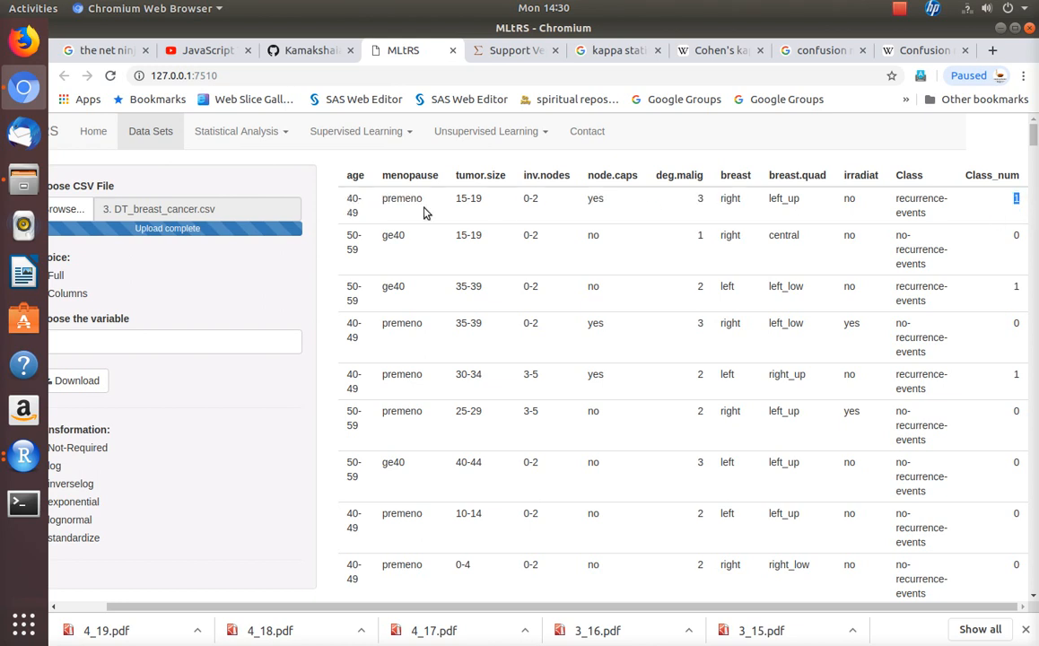
{"action": "left_click_drag", "start_coordinate": [347, 195], "coordinate": [942, 204]}
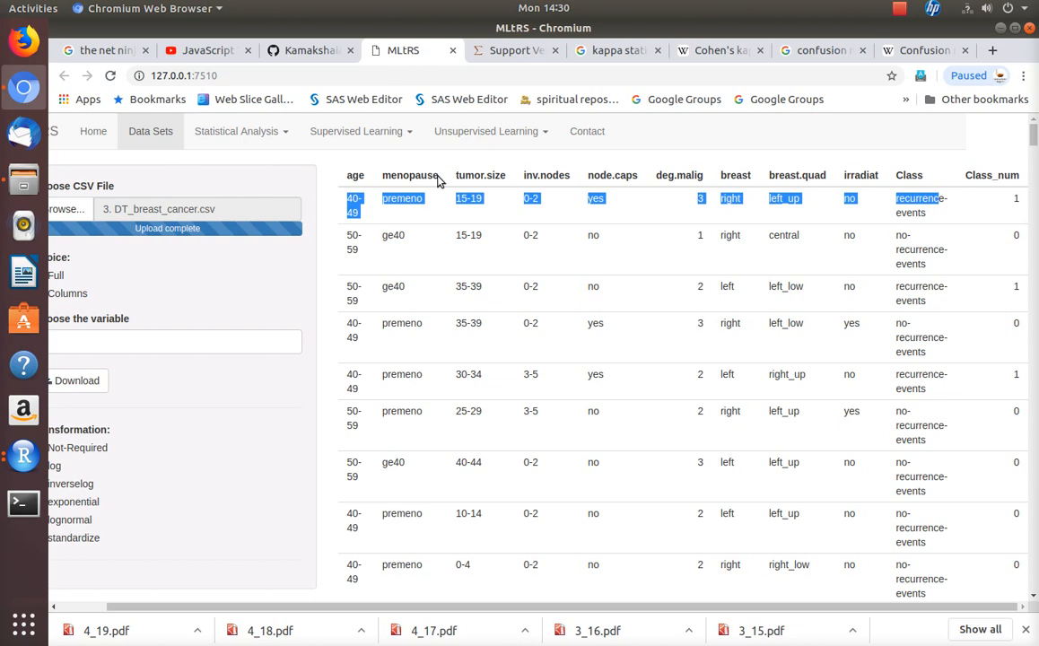
{"action": "left_click_drag", "start_coordinate": [357, 176], "coordinate": [796, 184]}
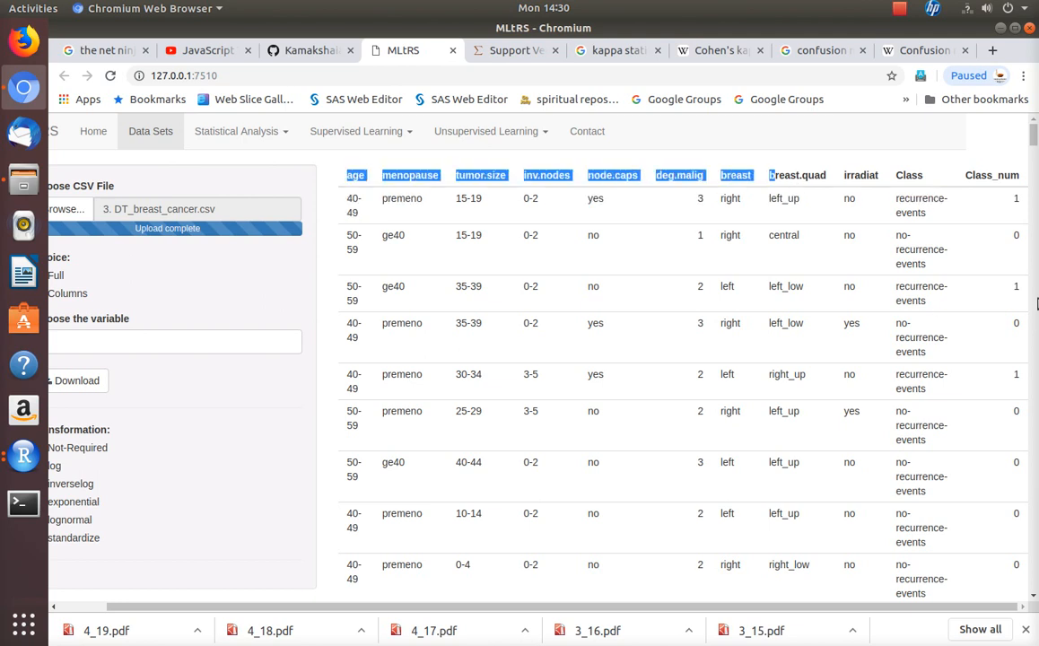
{"action": "double_click", "coordinate": [1015, 236]}
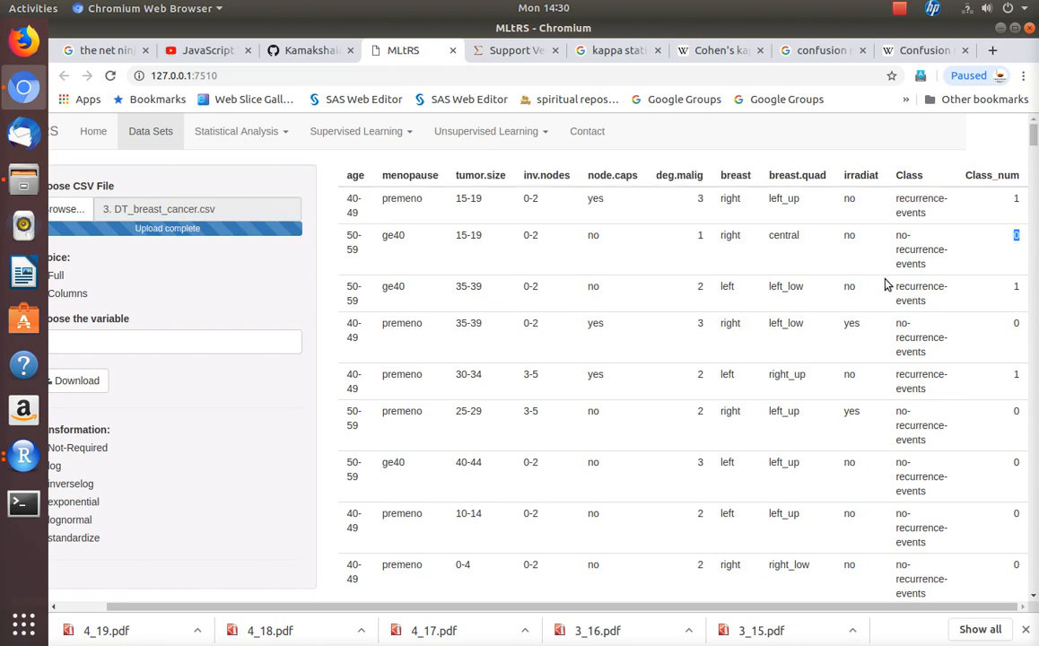
{"action": "left_click_drag", "start_coordinate": [341, 234], "coordinate": [603, 247]}
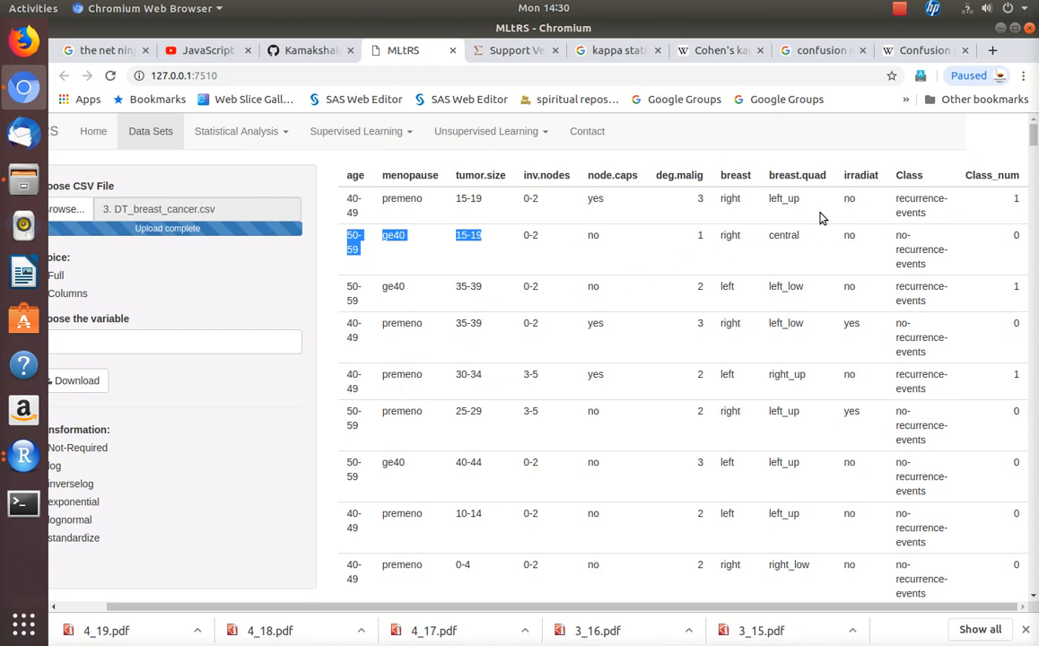
- Highlight the breast.quad, node.caps and Class_num entries across the first rows of the table
{"action": "left_click_drag", "start_coordinate": [771, 175], "coordinate": [825, 178]}
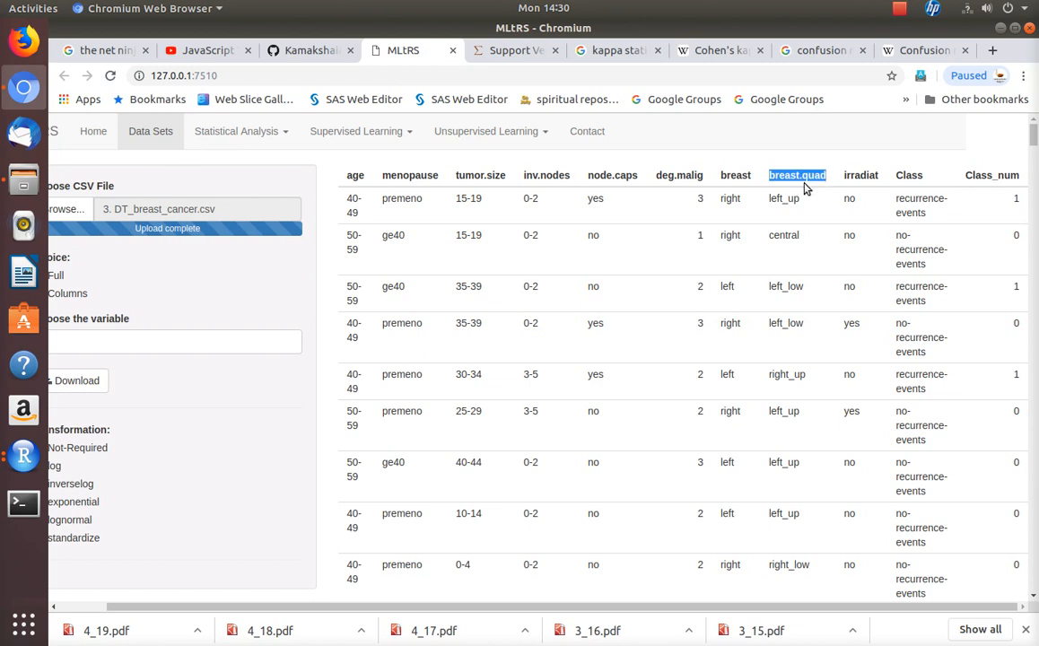
{"action": "left_click_drag", "start_coordinate": [769, 199], "coordinate": [797, 196]}
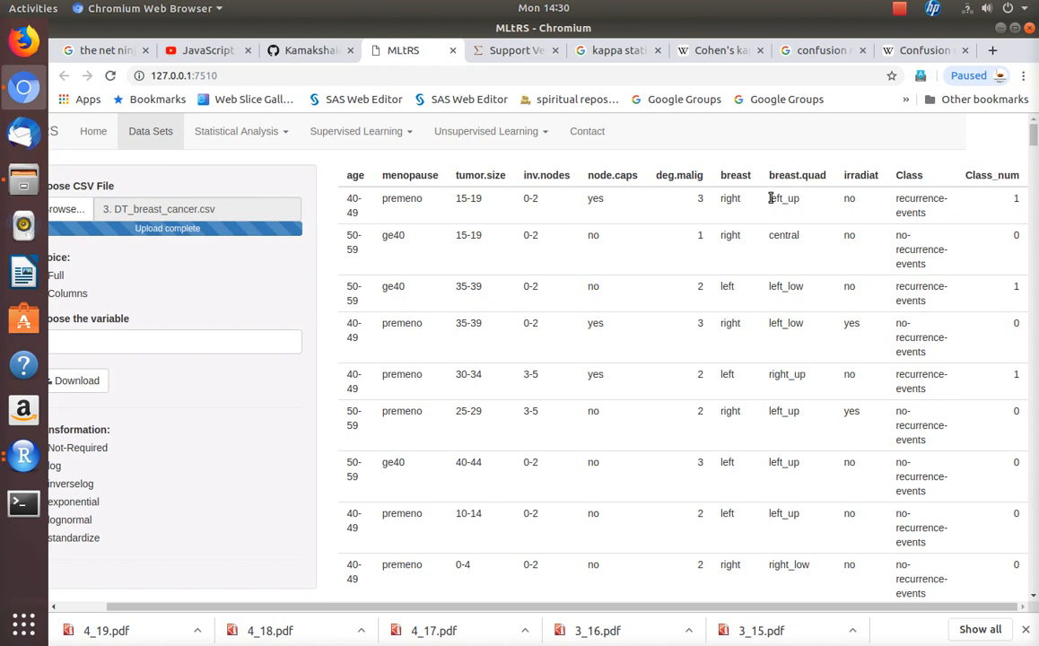
{"action": "double_click", "coordinate": [765, 241]}
{"action": "left_click", "coordinate": [766, 203]}
{"action": "double_click", "coordinate": [766, 204]}
{"action": "double_click", "coordinate": [789, 236]}
{"action": "left_click", "coordinate": [770, 200]}
{"action": "left_click_drag", "start_coordinate": [770, 201], "coordinate": [802, 206]}
{"action": "left_click", "coordinate": [600, 202]}
{"action": "left_click_drag", "start_coordinate": [590, 202], "coordinate": [638, 176]}
{"action": "left_click", "coordinate": [1012, 200]}
{"action": "left_click_drag", "start_coordinate": [1012, 204], "coordinate": [996, 251]}
{"action": "left_click", "coordinate": [953, 274]}
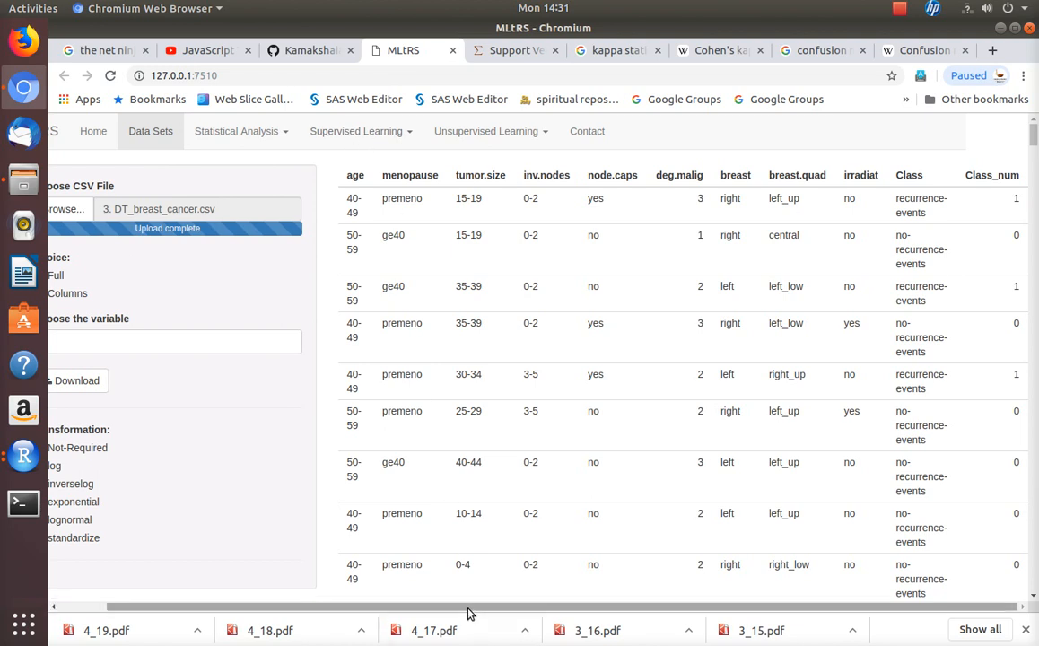
- Open Random Forests under Supervised Learning and select Class_num as the variable
{"action": "scroll", "coordinate": [471, 607], "scroll_direction": "left", "scroll_amount": 2}
{"action": "left_click", "coordinate": [425, 133]}
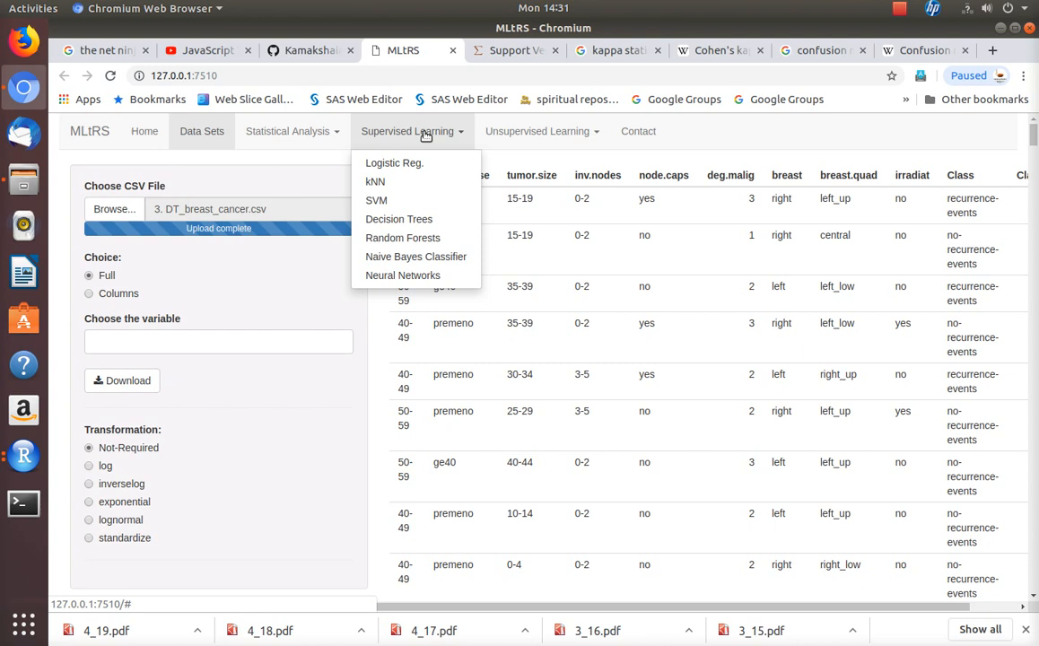
{"action": "left_click", "coordinate": [405, 235]}
{"action": "left_click", "coordinate": [334, 212]}
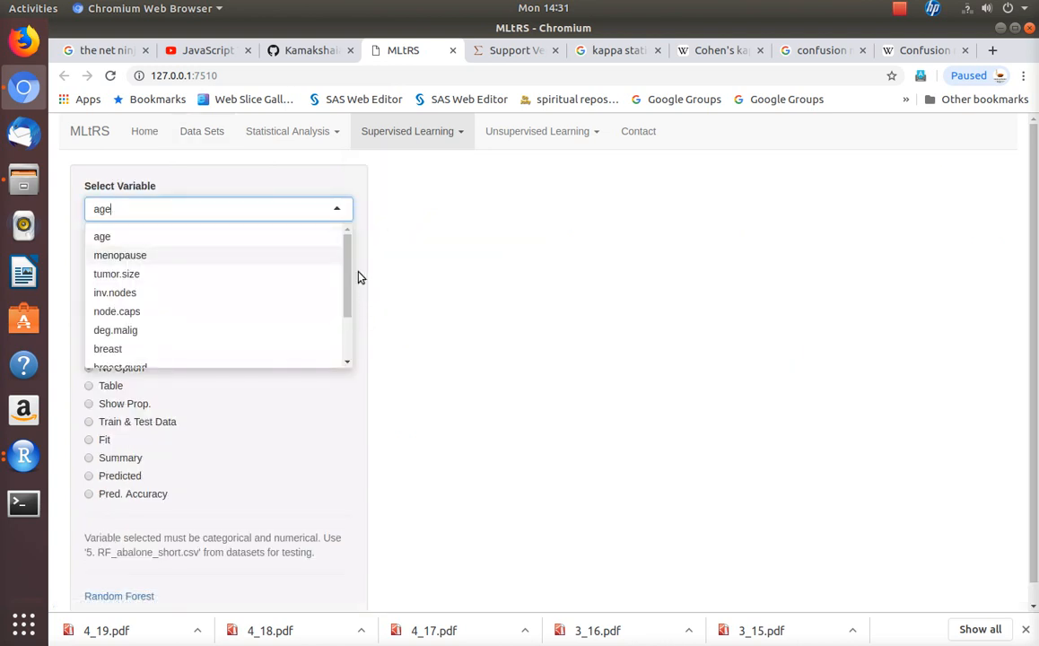
{"action": "left_click_drag", "start_coordinate": [347, 270], "coordinate": [351, 382]}
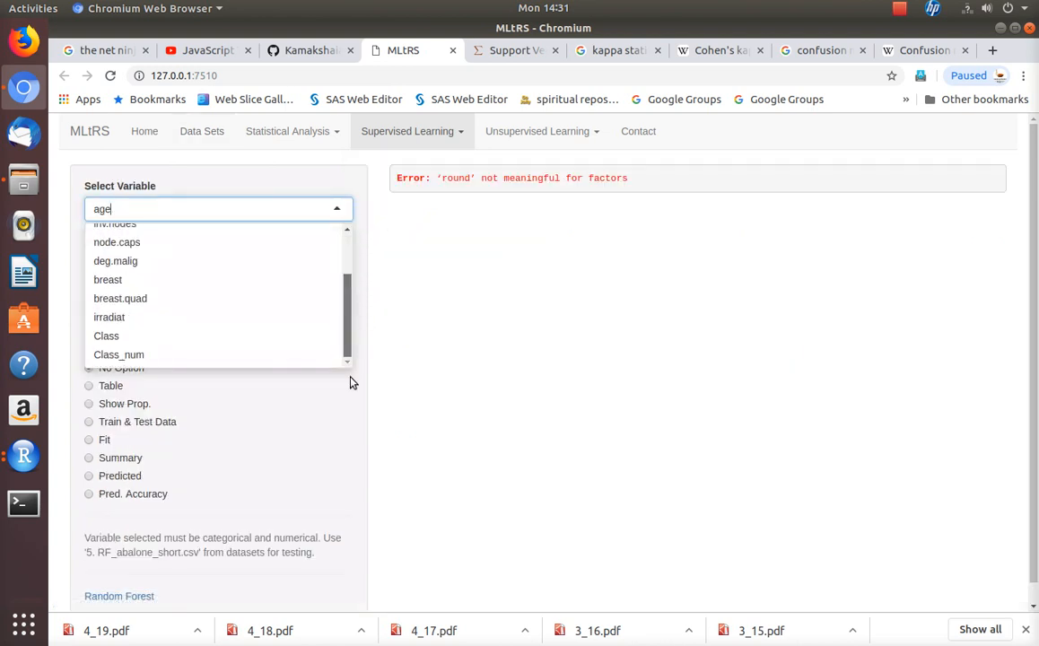
{"action": "left_click", "coordinate": [135, 358]}
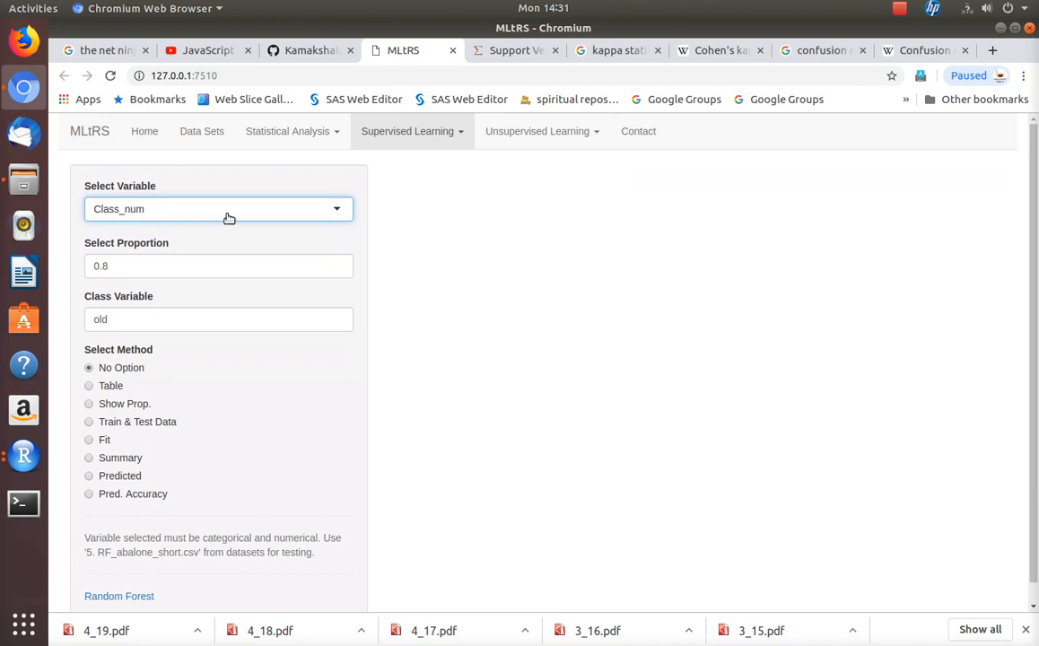
- Switch the method to Table and highlight the class counts
{"action": "left_click", "coordinate": [98, 387]}
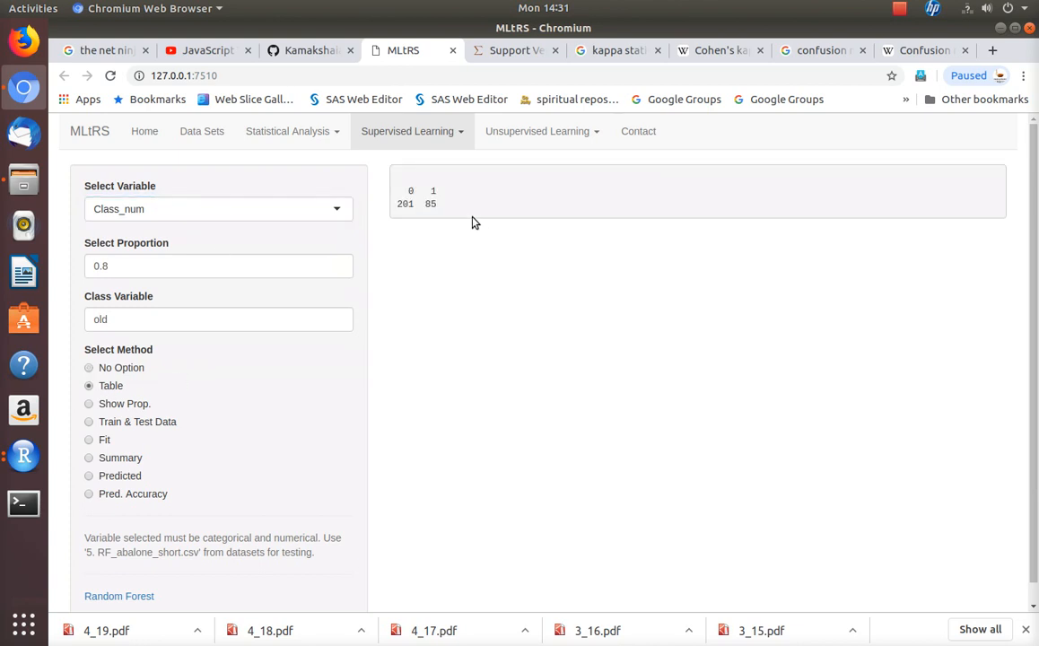
{"action": "double_click", "coordinate": [405, 203]}
{"action": "double_click", "coordinate": [430, 205]}
{"action": "left_click_drag", "start_coordinate": [400, 205], "coordinate": [411, 205]}
{"action": "left_click_drag", "start_coordinate": [426, 204], "coordinate": [446, 196]}
- Switch the method to Show Prop. and highlight the displayed proportion
{"action": "left_click", "coordinate": [90, 404]}
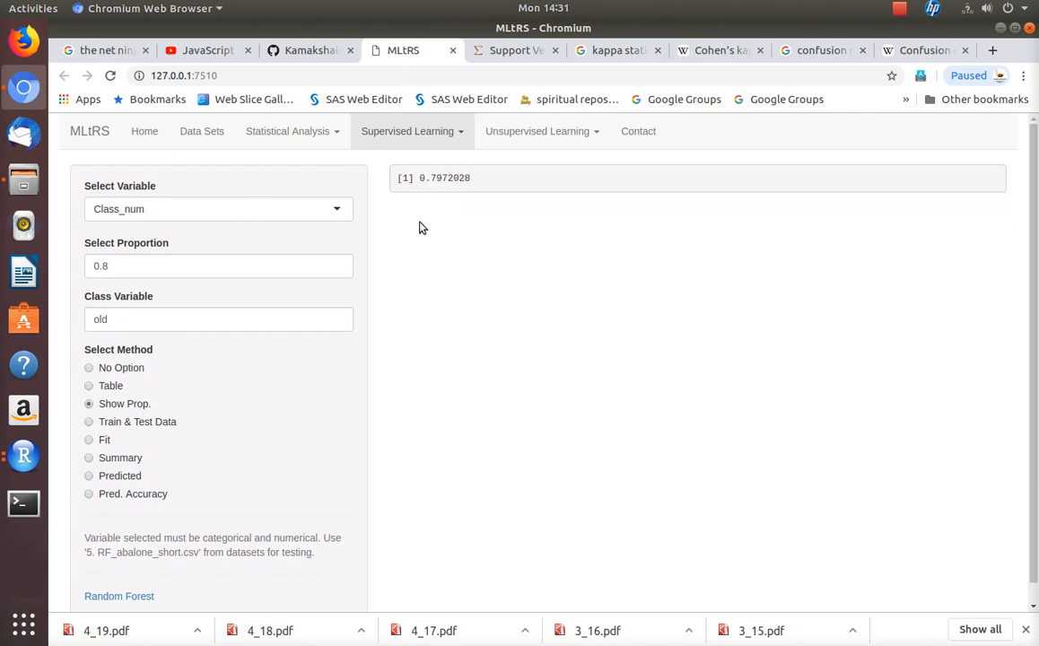
{"action": "left_click_drag", "start_coordinate": [418, 177], "coordinate": [475, 175]}
{"action": "left_click", "coordinate": [464, 175]}
- Check the RStudio console output, return to the browser and highlight the proportion again
{"action": "left_click", "coordinate": [23, 455]}
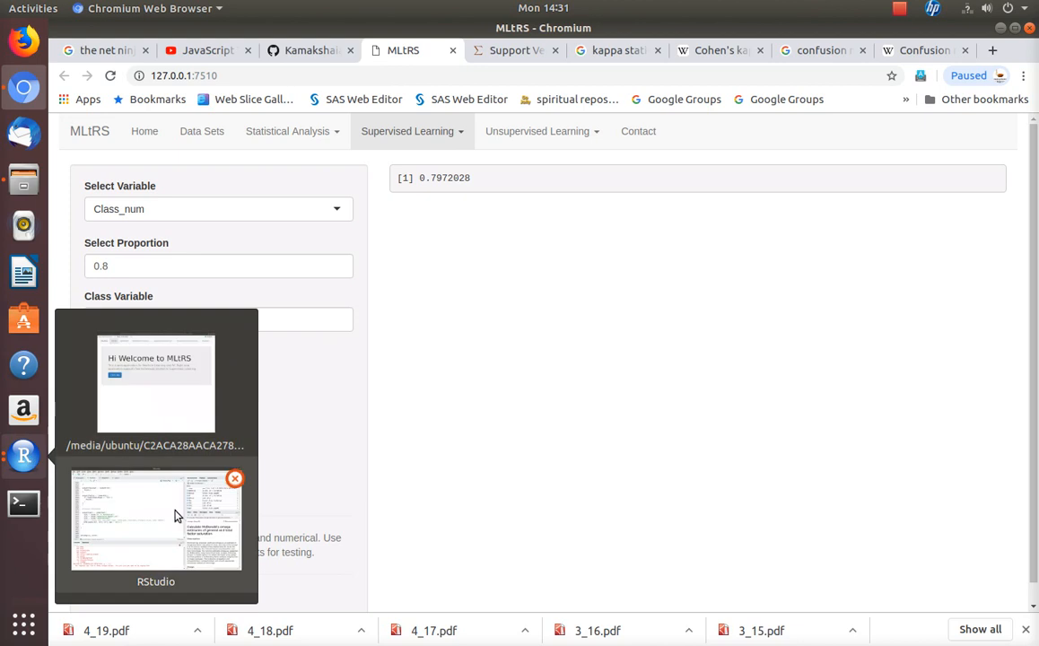
{"action": "left_click", "coordinate": [178, 507]}
{"action": "scroll", "coordinate": [258, 354], "scroll_direction": "up", "scroll_amount": 5}
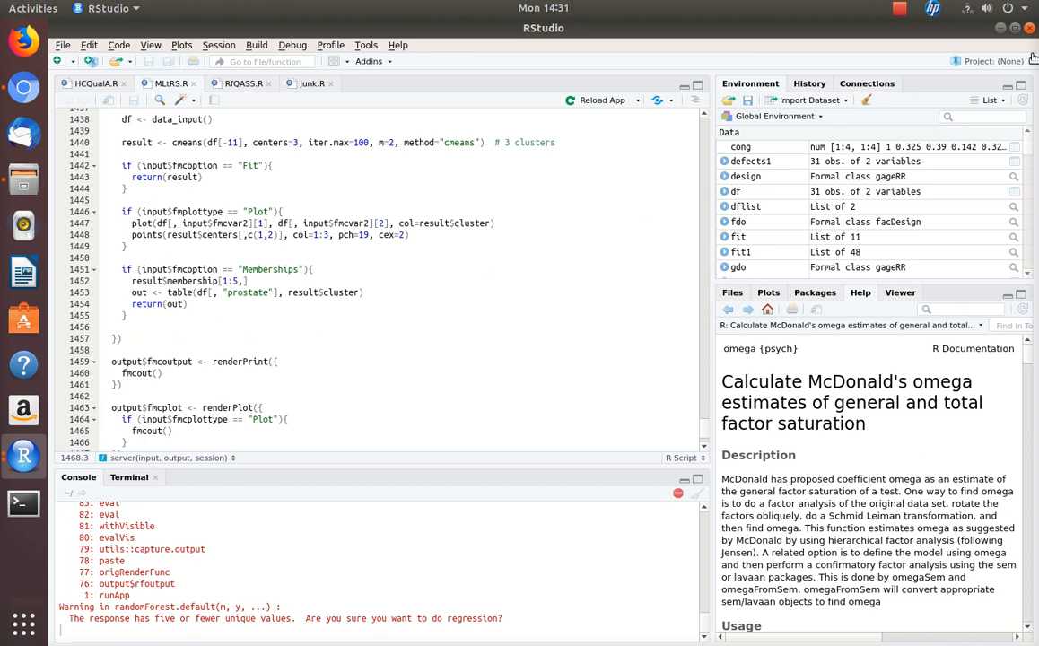
{"action": "key", "text": "alt+Tab"}
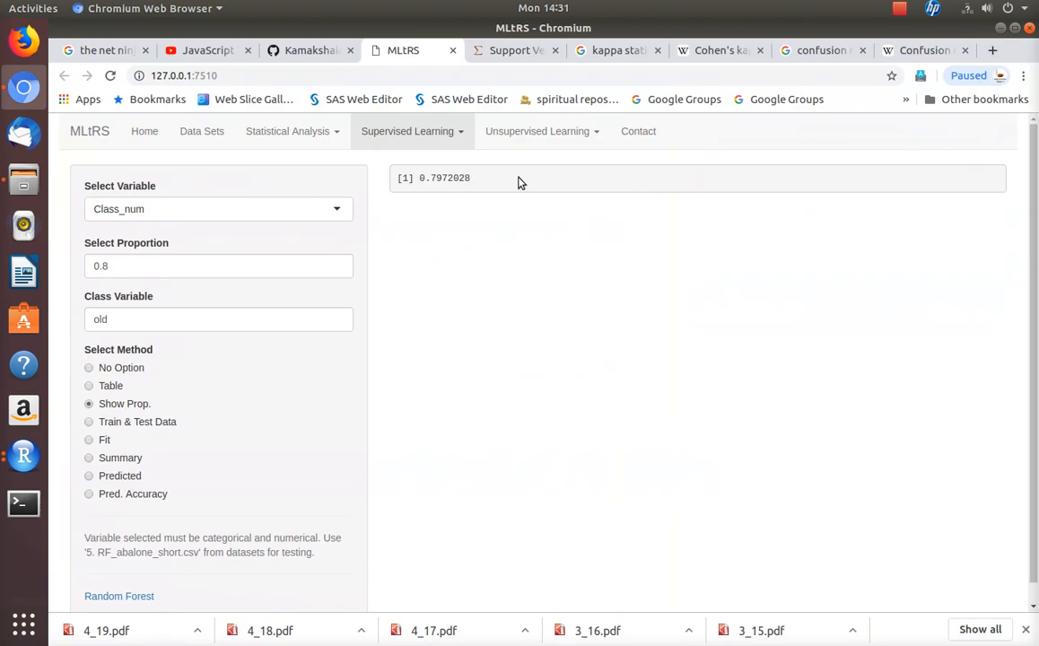
{"action": "left_click_drag", "start_coordinate": [419, 177], "coordinate": [484, 188]}
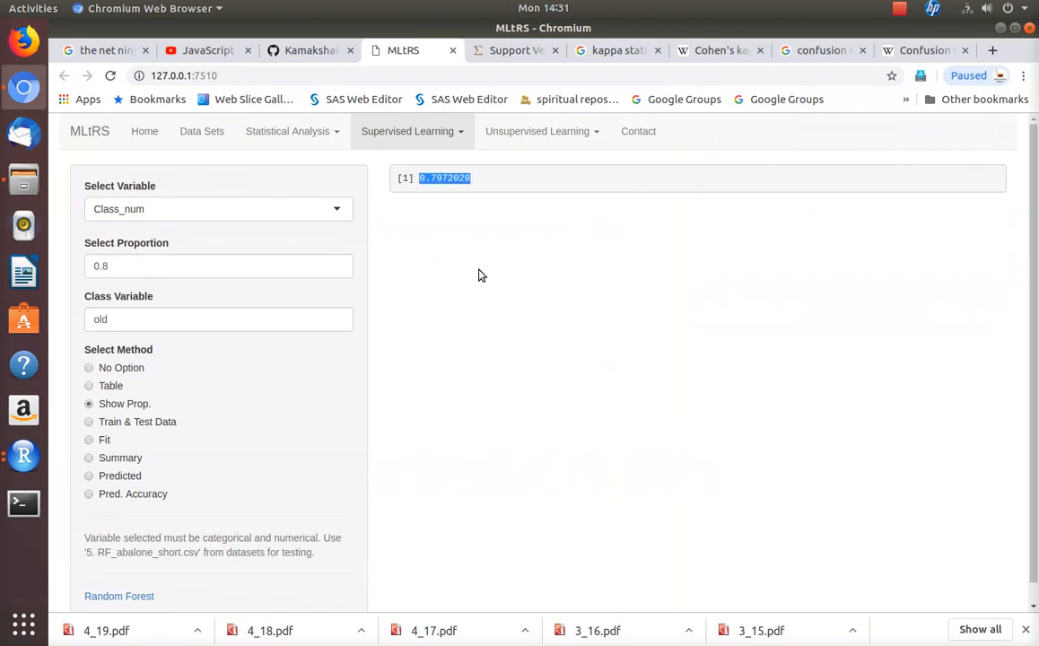
- Switch the method to Train & Test Data and highlight the first rows of the training set
{"action": "left_click", "coordinate": [90, 423]}
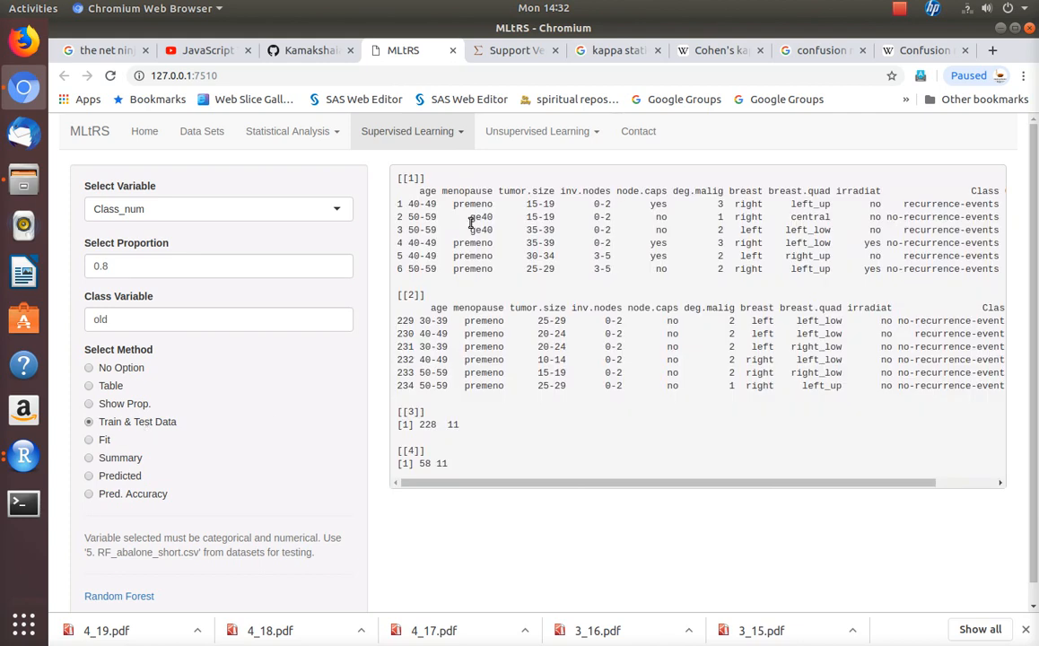
{"action": "left_click_drag", "start_coordinate": [422, 194], "coordinate": [634, 269]}
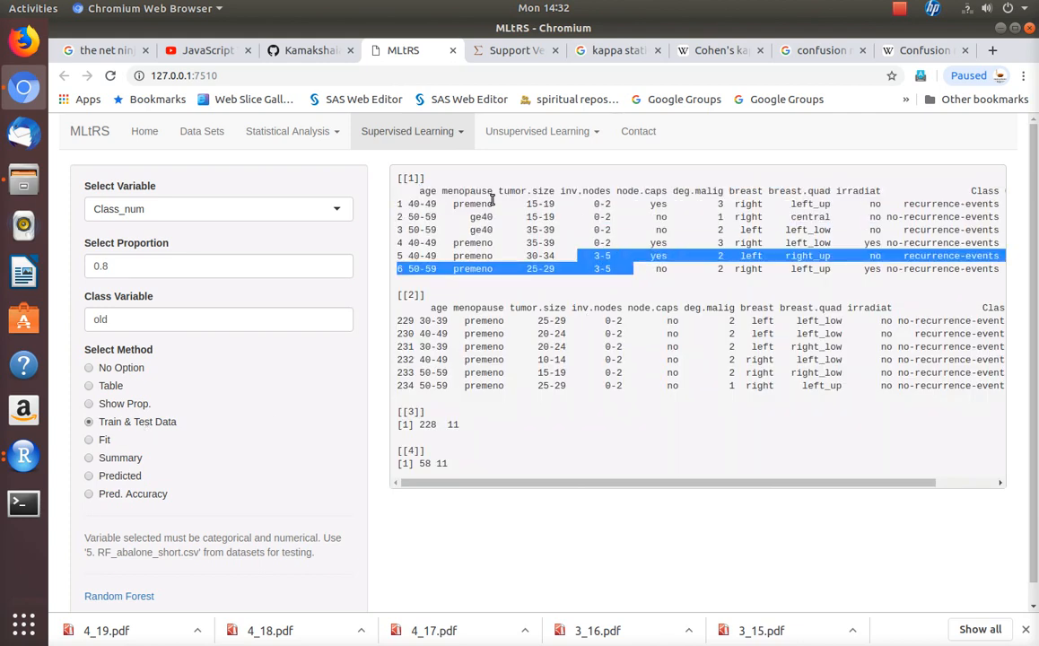
{"action": "left_click_drag", "start_coordinate": [366, 167], "coordinate": [518, 252]}
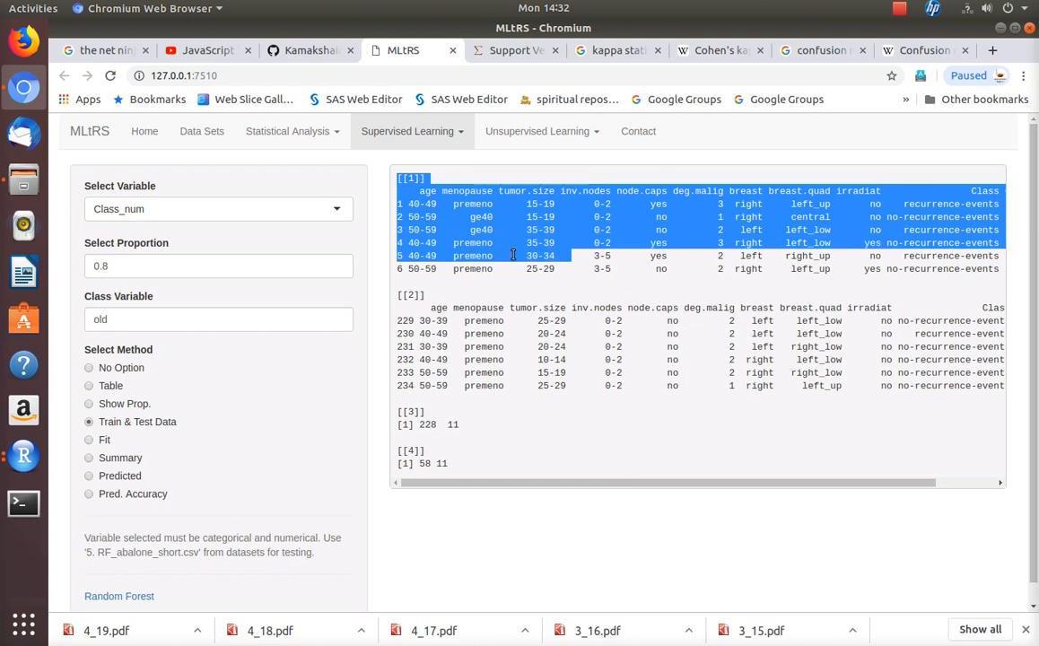
- Highlight the last training row, the test set rows and the row and column counts of both sets
{"action": "left_click_drag", "start_coordinate": [397, 269], "coordinate": [475, 269]}
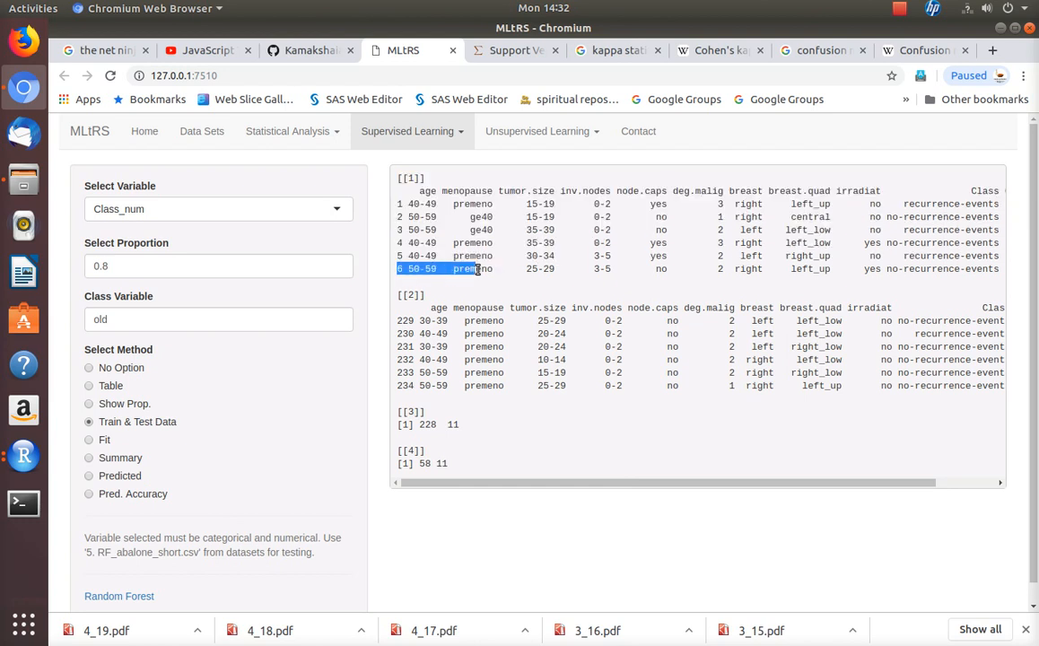
{"action": "left_click_drag", "start_coordinate": [408, 314], "coordinate": [505, 385]}
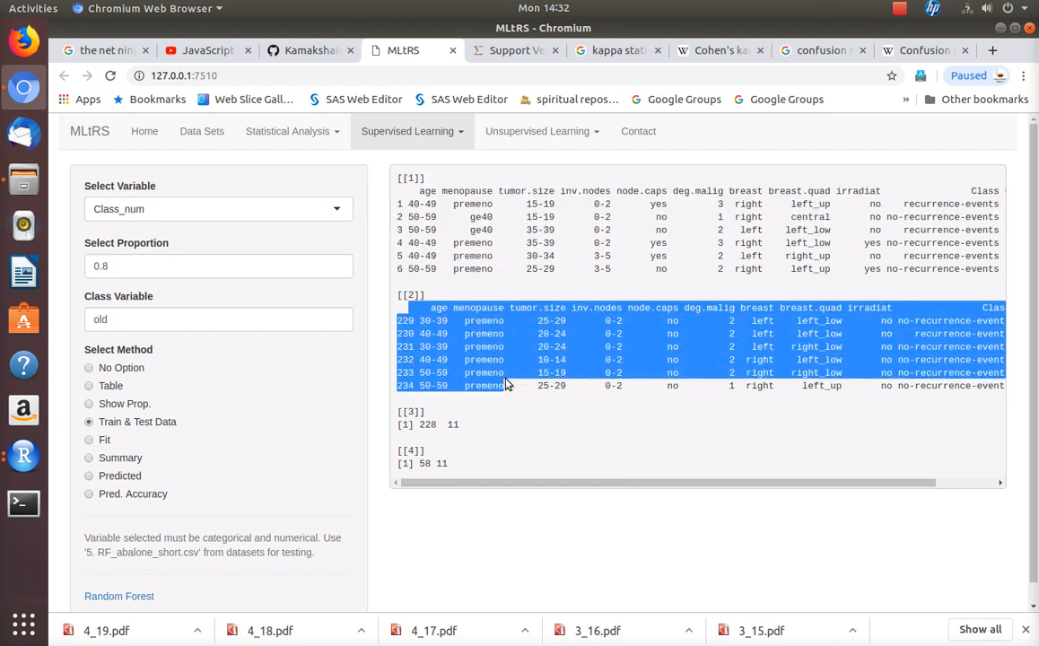
{"action": "left_click_drag", "start_coordinate": [419, 425], "coordinate": [435, 424]}
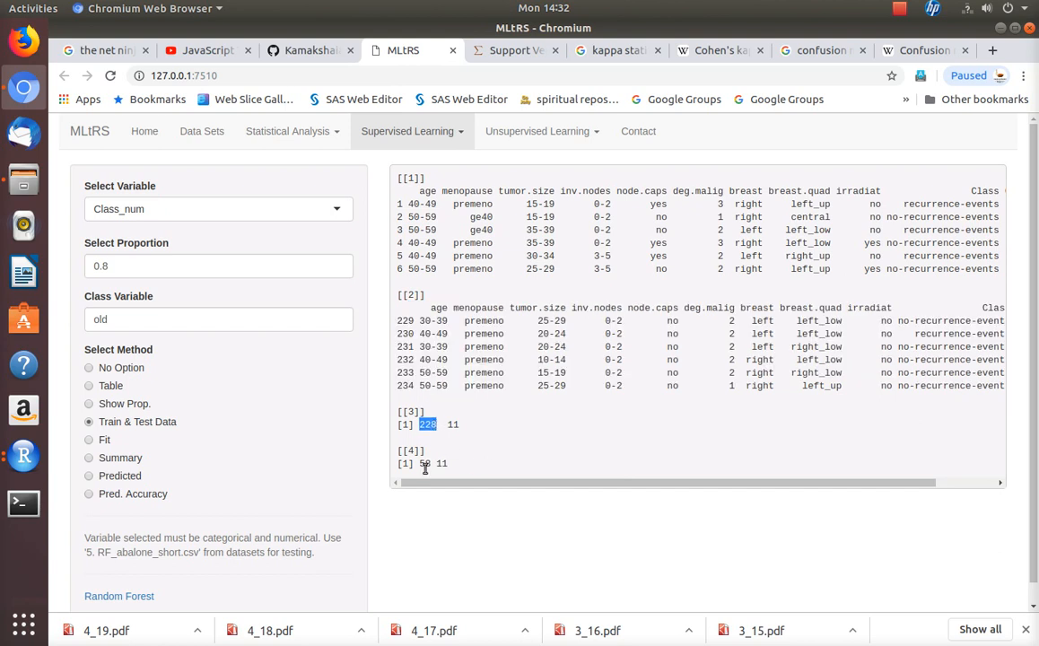
{"action": "left_click_drag", "start_coordinate": [420, 463], "coordinate": [430, 463]}
- Switch the method to Fit and then to Summary, highlighting the predicted component and its length
{"action": "left_click", "coordinate": [89, 440]}
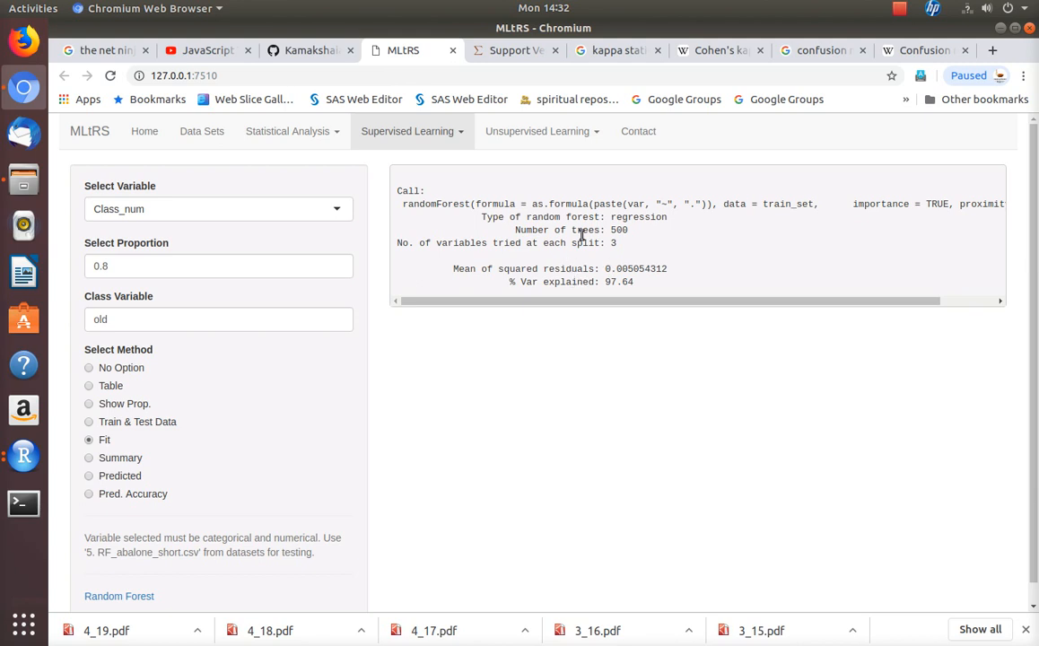
{"action": "left_click", "coordinate": [89, 457]}
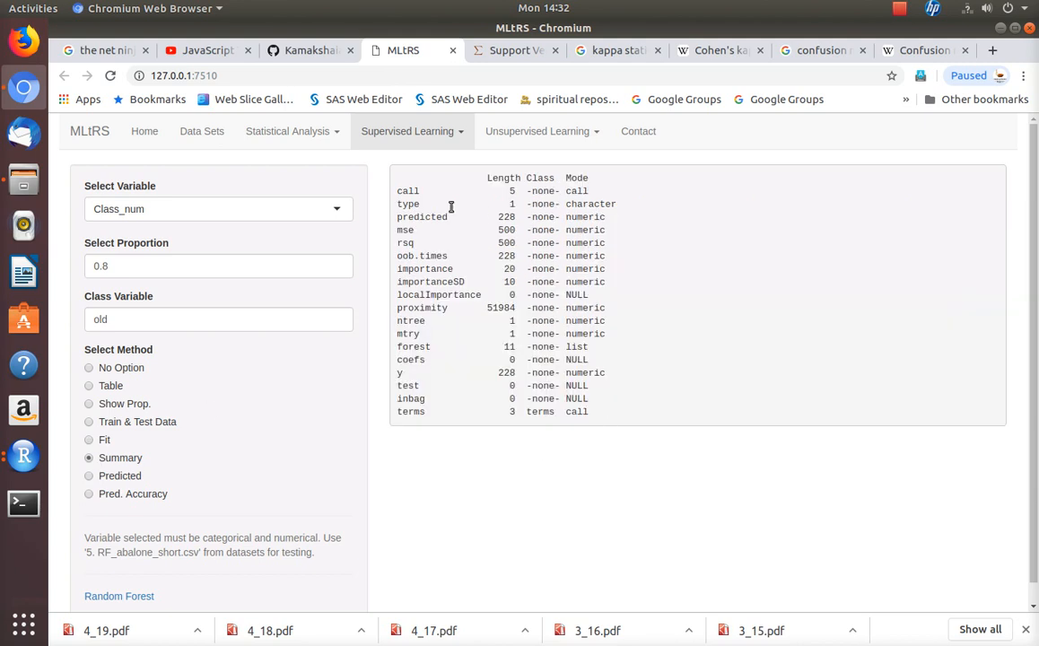
{"action": "left_click_drag", "start_coordinate": [397, 231], "coordinate": [419, 231]}
{"action": "left_click_drag", "start_coordinate": [499, 230], "coordinate": [522, 230]}
{"action": "left_click", "coordinate": [505, 230]}
- Switch the method to Predicted and highlight the first predicted values in the rf_pred list
{"action": "left_click", "coordinate": [89, 476]}
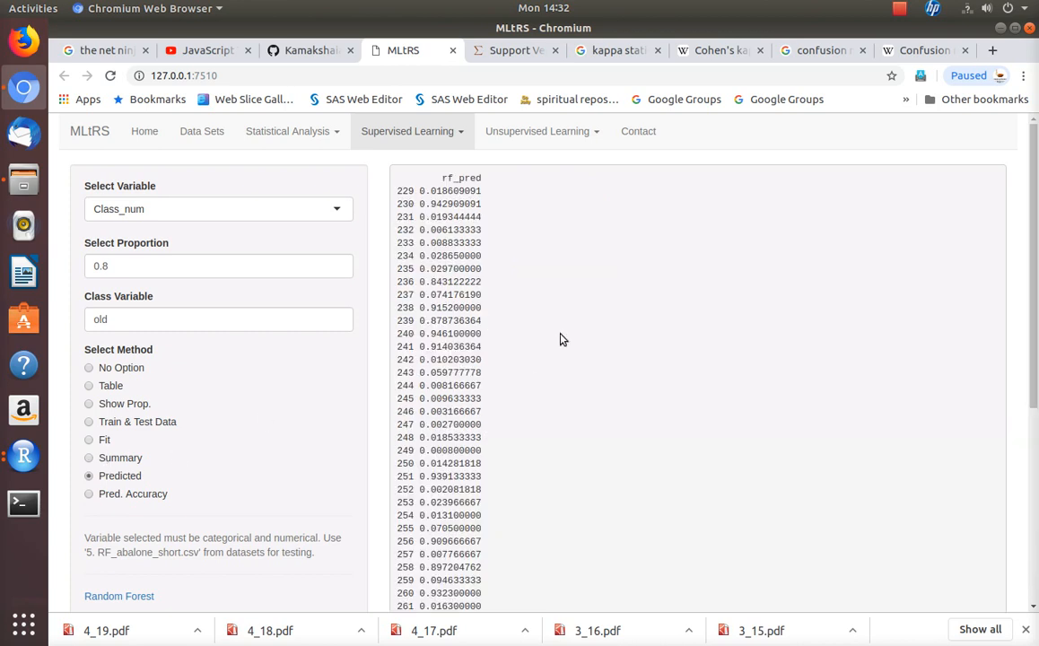
{"action": "double_click", "coordinate": [421, 191]}
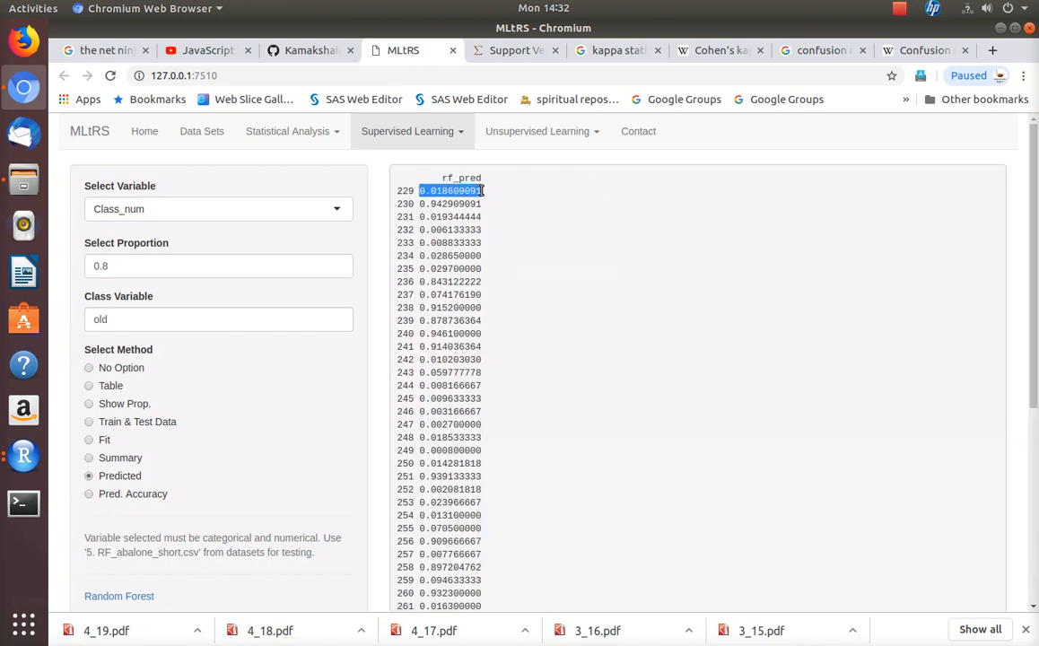
{"action": "scroll", "coordinate": [413, 388], "scroll_direction": "down", "scroll_amount": 3}
{"action": "scroll", "coordinate": [447, 453], "scroll_direction": "up", "scroll_amount": 3}
{"action": "left_click", "coordinate": [421, 193]}
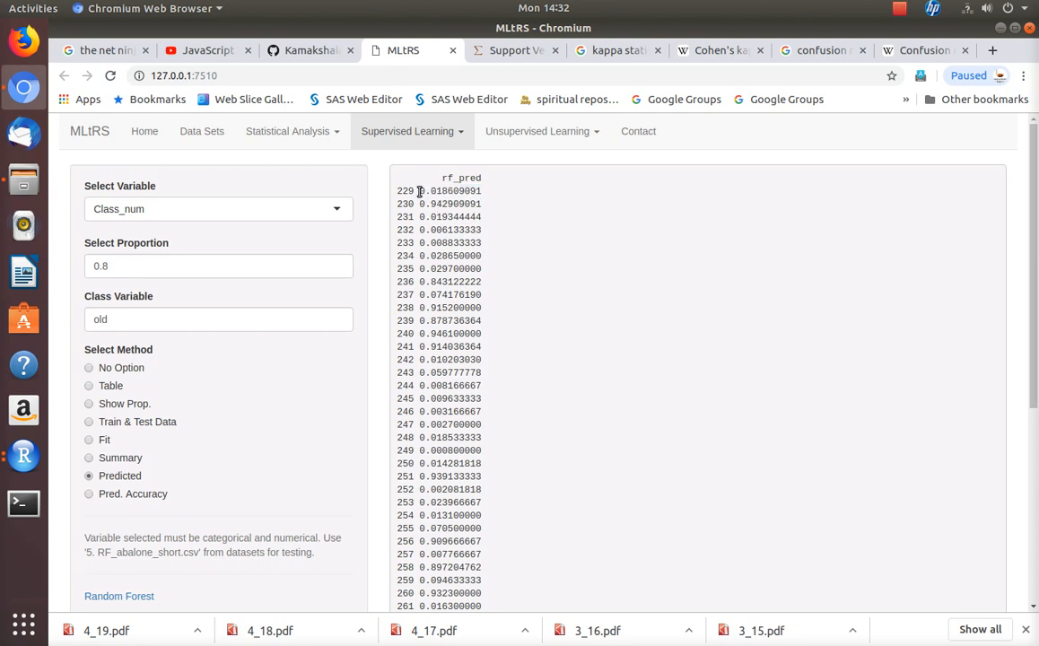
{"action": "left_click_drag", "start_coordinate": [421, 193], "coordinate": [441, 193]}
{"action": "left_click_drag", "start_coordinate": [419, 204], "coordinate": [457, 207]}
{"action": "scroll", "coordinate": [440, 359], "scroll_direction": "down", "scroll_amount": 3}
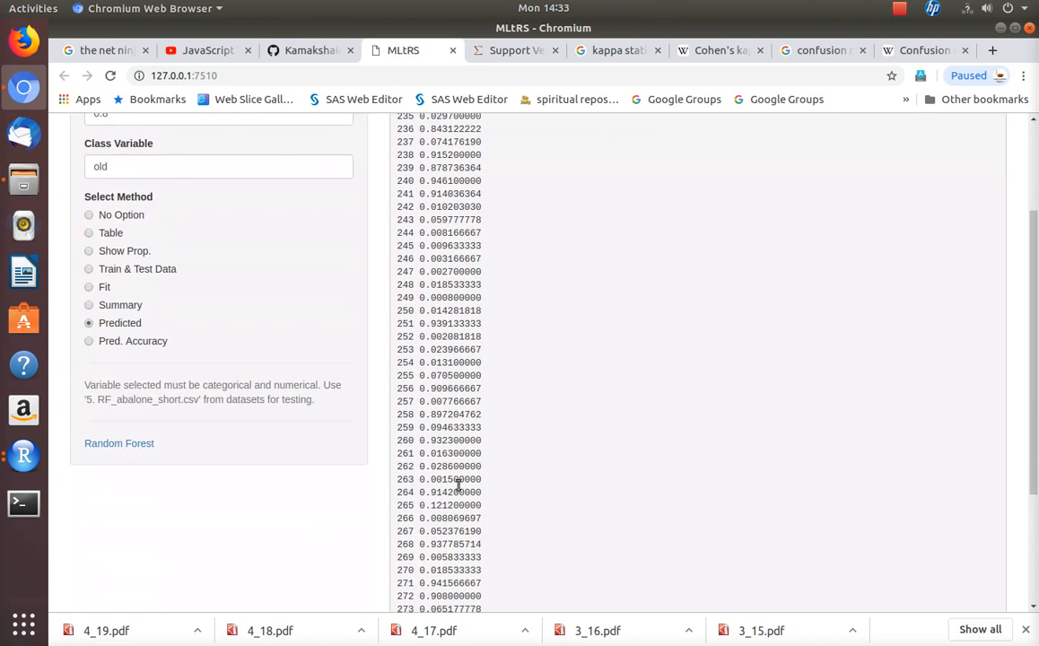
{"action": "scroll", "coordinate": [514, 349], "scroll_direction": "up", "scroll_amount": 3}
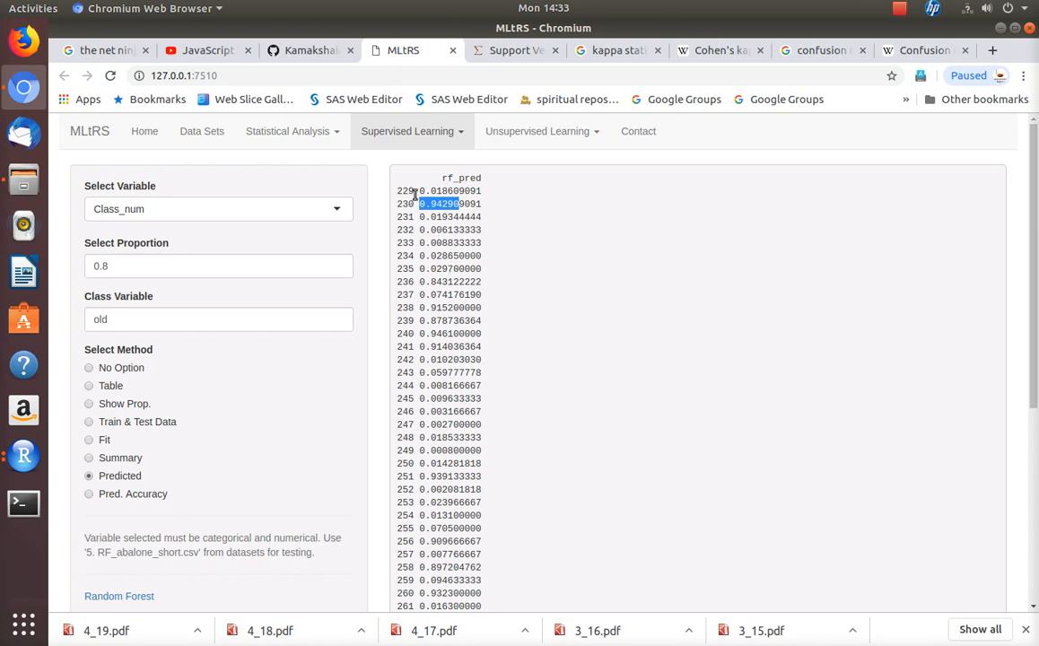
- Highlight the row numbers, the rf_pred header and the first two predicted values
{"action": "left_click_drag", "start_coordinate": [398, 191], "coordinate": [416, 191]}
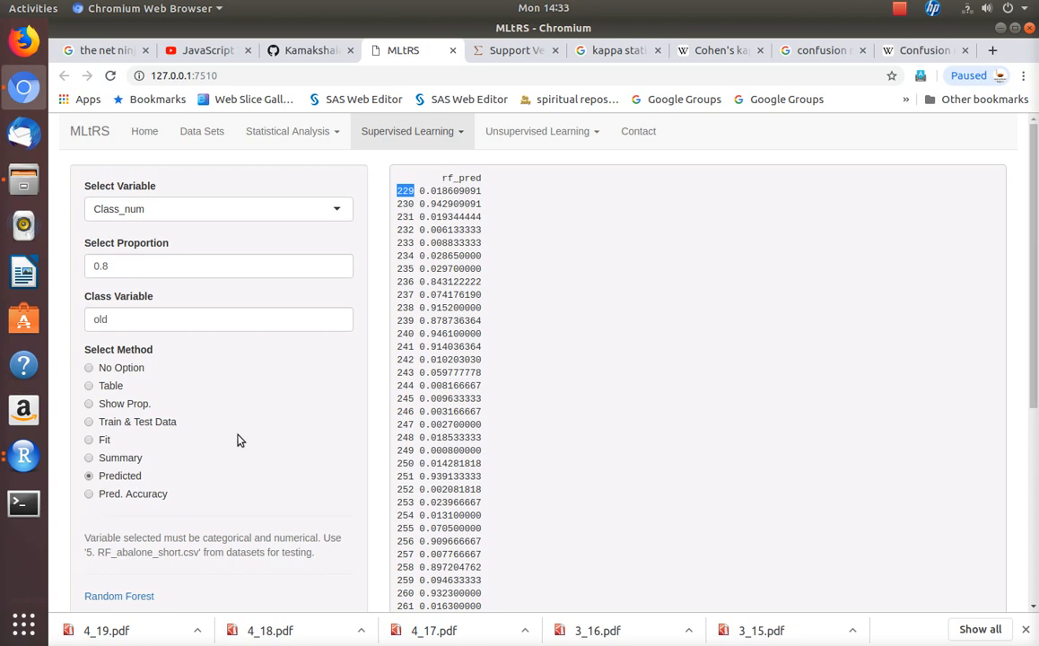
{"action": "left_click", "coordinate": [437, 177]}
{"action": "left_click_drag", "start_coordinate": [437, 177], "coordinate": [453, 224]}
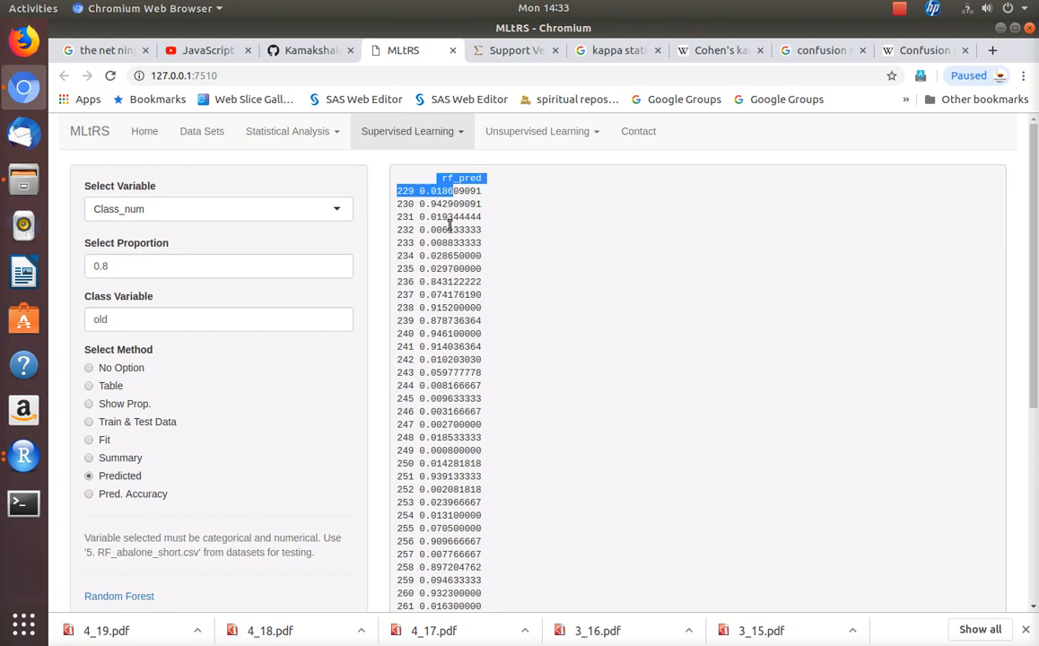
{"action": "left_click", "coordinate": [443, 206]}
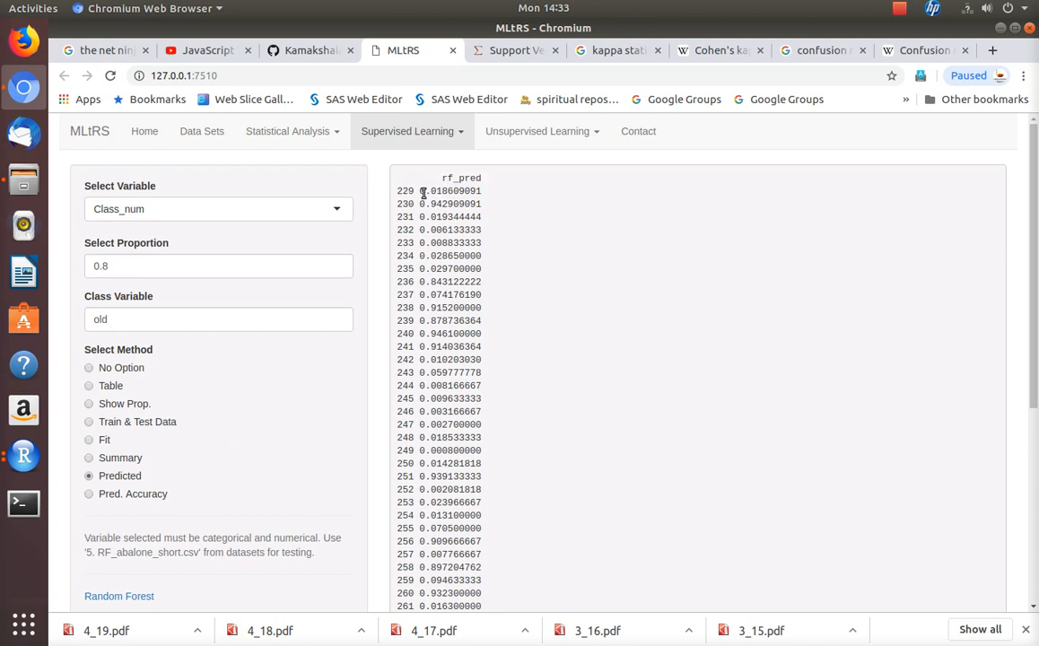
{"action": "left_click_drag", "start_coordinate": [418, 191], "coordinate": [476, 192]}
{"action": "left_click_drag", "start_coordinate": [397, 190], "coordinate": [413, 191]}
{"action": "left_click_drag", "start_coordinate": [420, 191], "coordinate": [500, 196]}
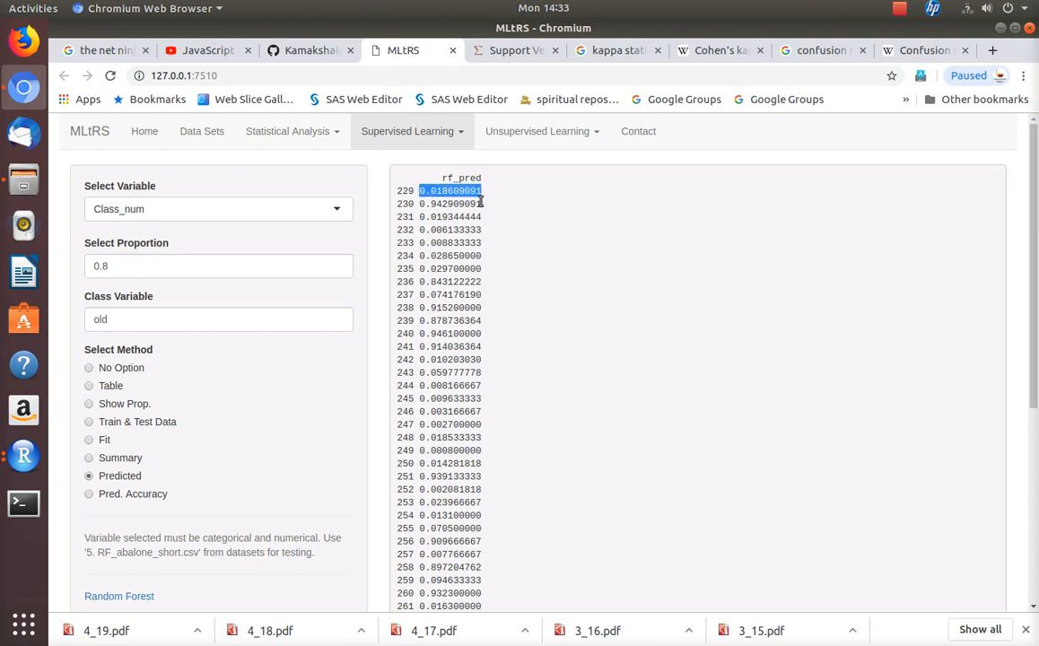
{"action": "left_click_drag", "start_coordinate": [400, 203], "coordinate": [472, 204]}
{"action": "left_click", "coordinate": [447, 206]}
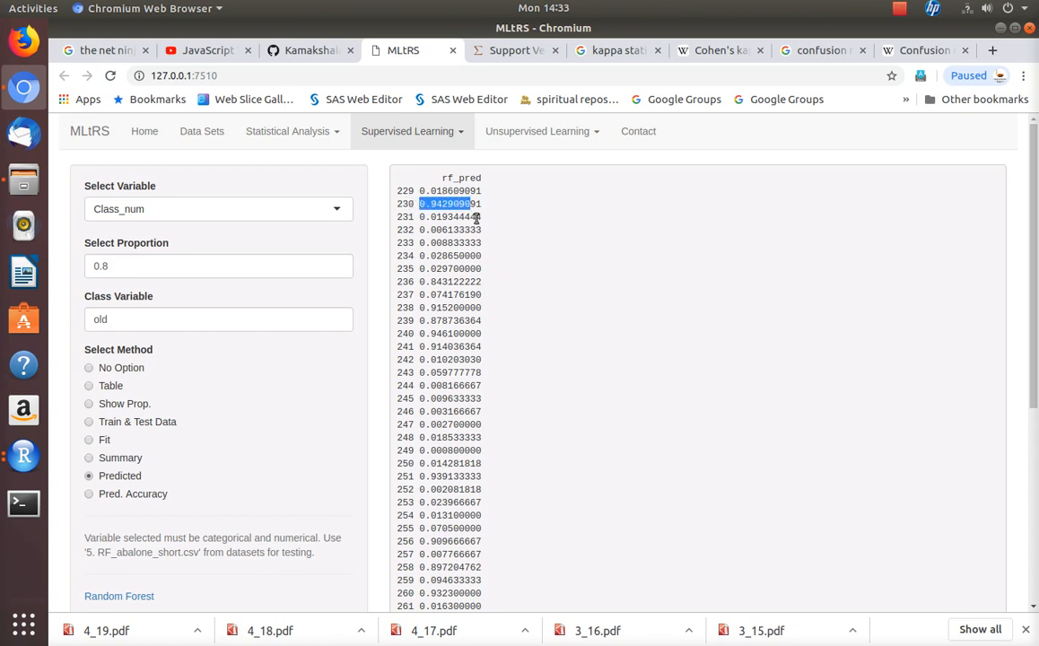
{"action": "scroll", "coordinate": [434, 378], "scroll_direction": "down", "scroll_amount": 3}
{"action": "scroll", "coordinate": [434, 378], "scroll_direction": "up", "scroll_amount": 3}
- Switch the method to Pred. Accuracy and repeatedly highlight the confusion matrix's diagonal counts 44 and 14
{"action": "left_click", "coordinate": [88, 494]}
{"action": "double_click", "coordinate": [463, 230]}
{"action": "double_click", "coordinate": [481, 243]}
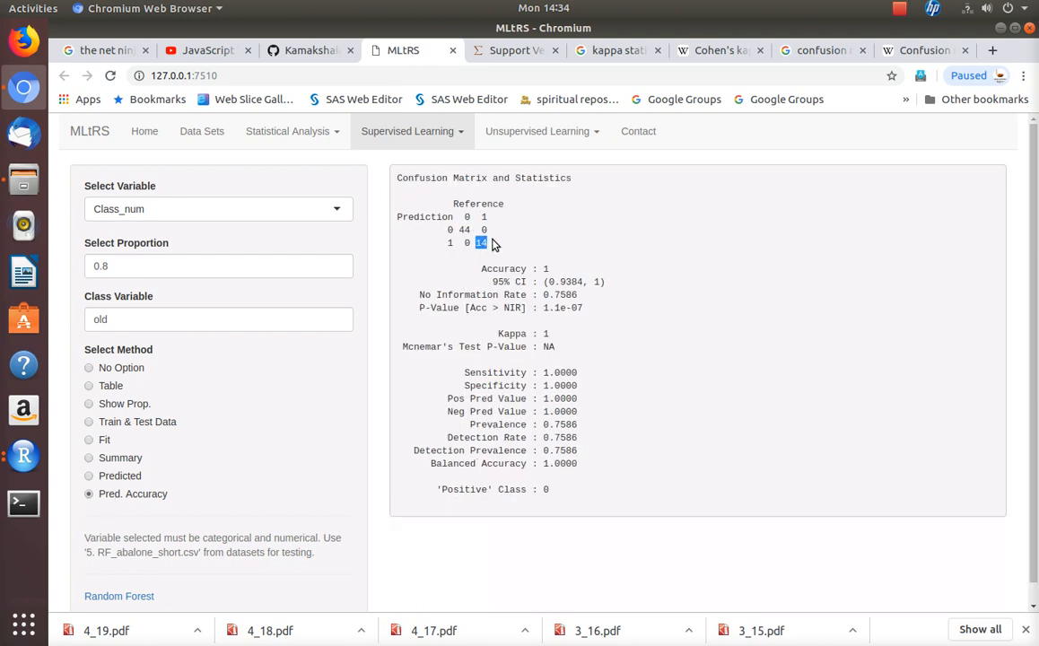
{"action": "left_click", "coordinate": [454, 132]}
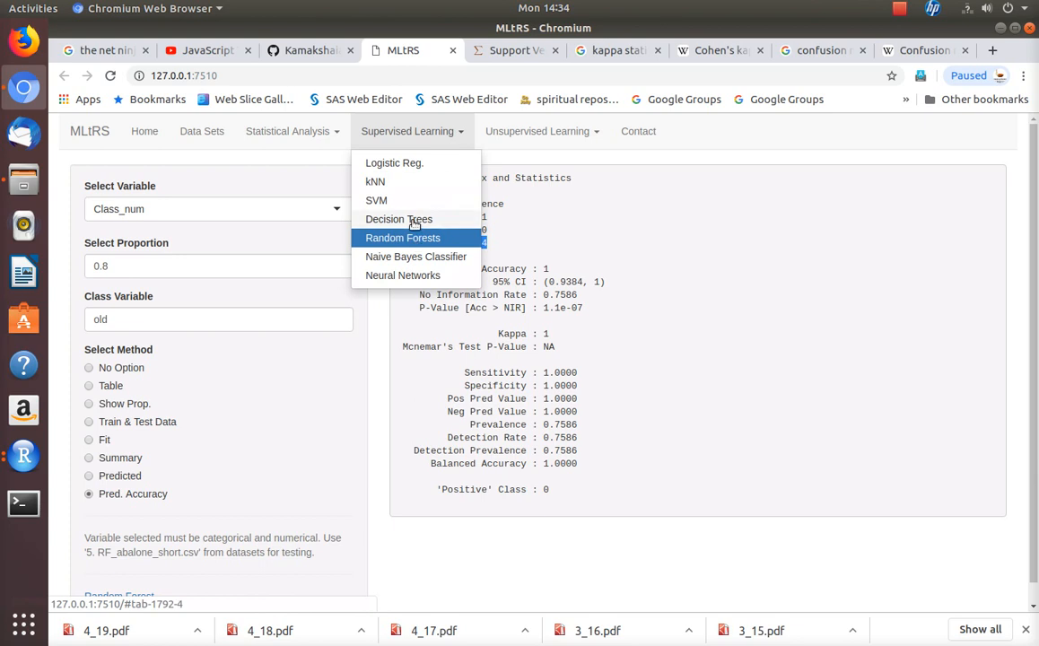
{"action": "left_click", "coordinate": [540, 218]}
{"action": "double_click", "coordinate": [464, 229]}
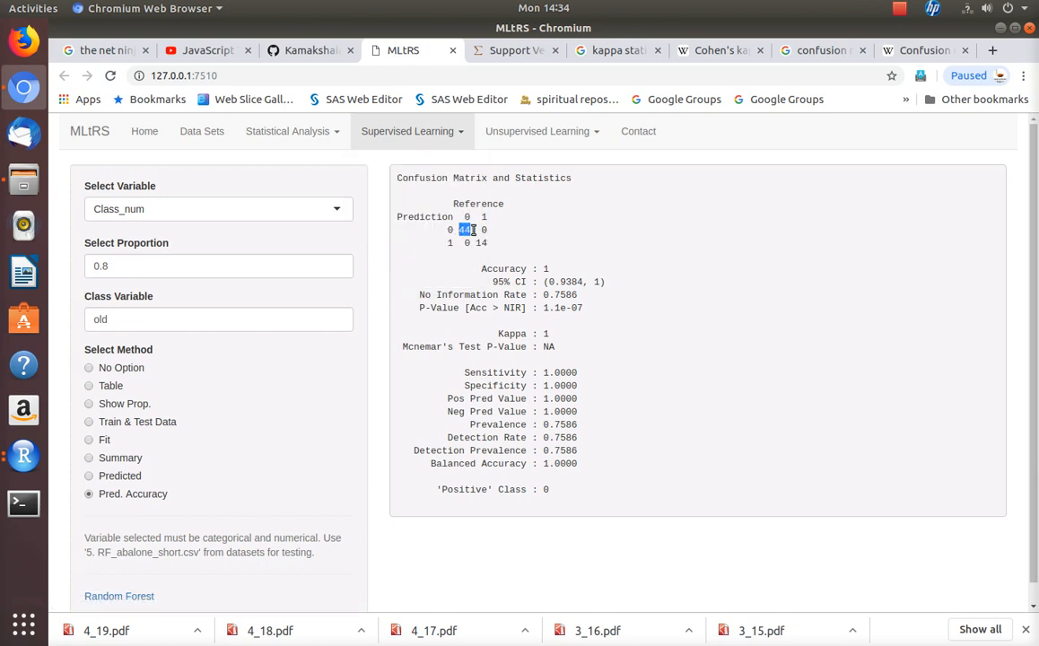
{"action": "double_click", "coordinate": [481, 243]}
{"action": "double_click", "coordinate": [463, 229]}
{"action": "double_click", "coordinate": [480, 243]}
{"action": "double_click", "coordinate": [463, 230]}
{"action": "double_click", "coordinate": [481, 242]}
{"action": "double_click", "coordinate": [466, 242]}
{"action": "double_click", "coordinate": [473, 230]}
{"action": "double_click", "coordinate": [480, 242]}
- Consult the Confusion matrix Wikipedia tab, then return to the app and highlight the diagonal counts and Accuracy line
{"action": "left_click", "coordinate": [920, 50]}
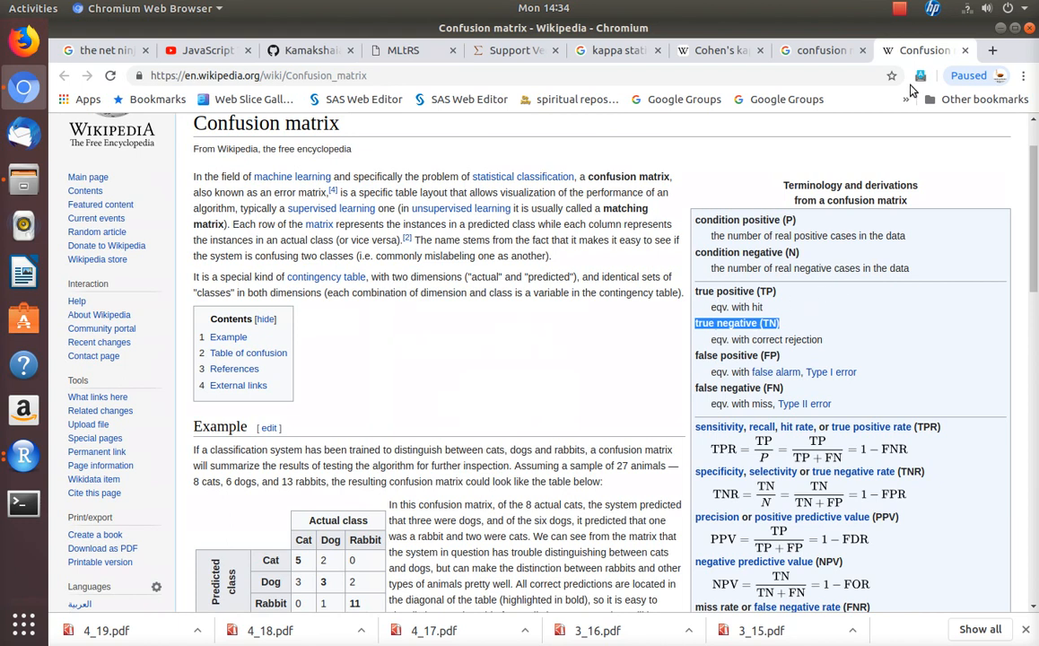
{"action": "left_click", "coordinate": [399, 51]}
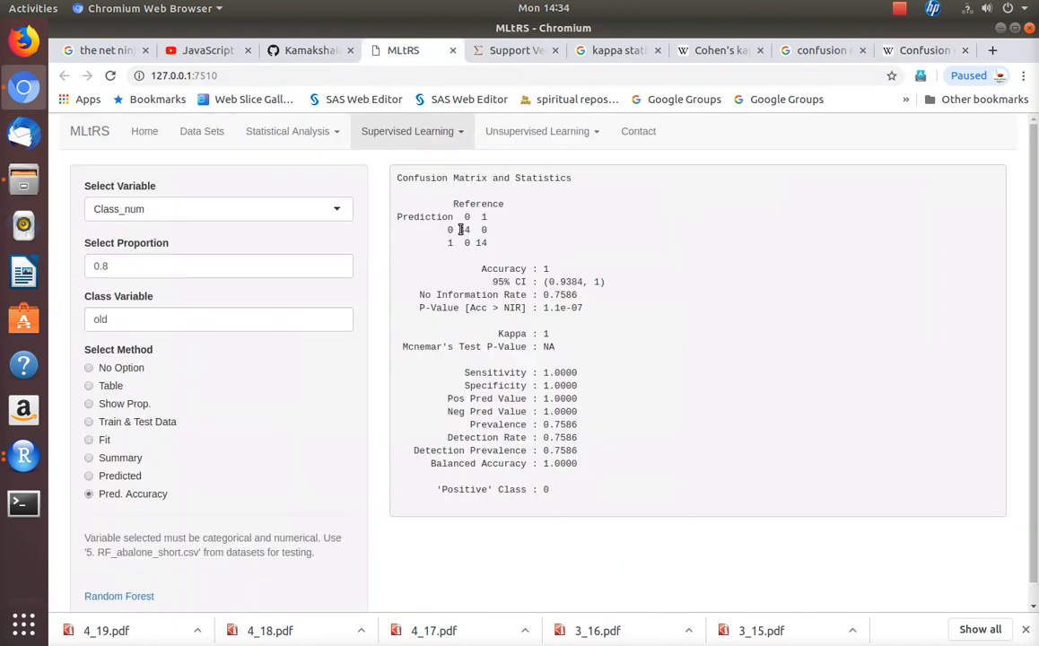
{"action": "mouse_move", "coordinate": [477, 242]}
{"action": "left_mouse_down"}
{"action": "mouse_move", "coordinate": [493, 244]}
{"action": "mouse_move", "coordinate": [462, 231]}
{"action": "mouse_move", "coordinate": [471, 231]}
{"action": "left_mouse_up"}
{"action": "left_click", "coordinate": [463, 230]}
{"action": "double_click", "coordinate": [482, 242]}
{"action": "left_click", "coordinate": [479, 243]}
{"action": "left_click_drag", "start_coordinate": [460, 231], "coordinate": [565, 269]}
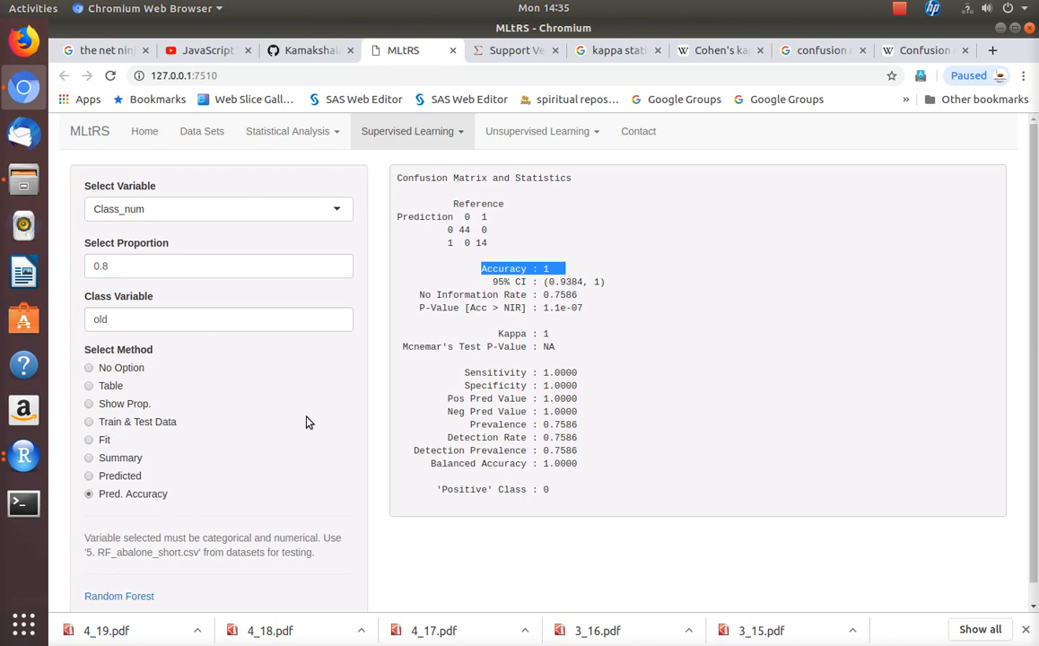
- Open the Data Sets page
{"action": "left_click", "coordinate": [197, 132]}
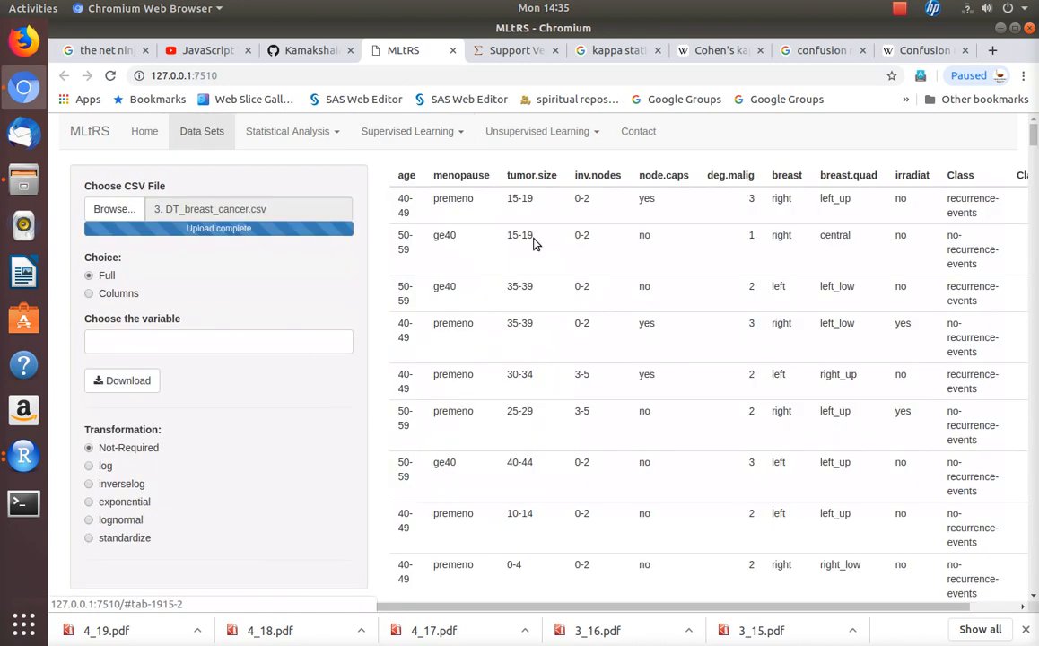